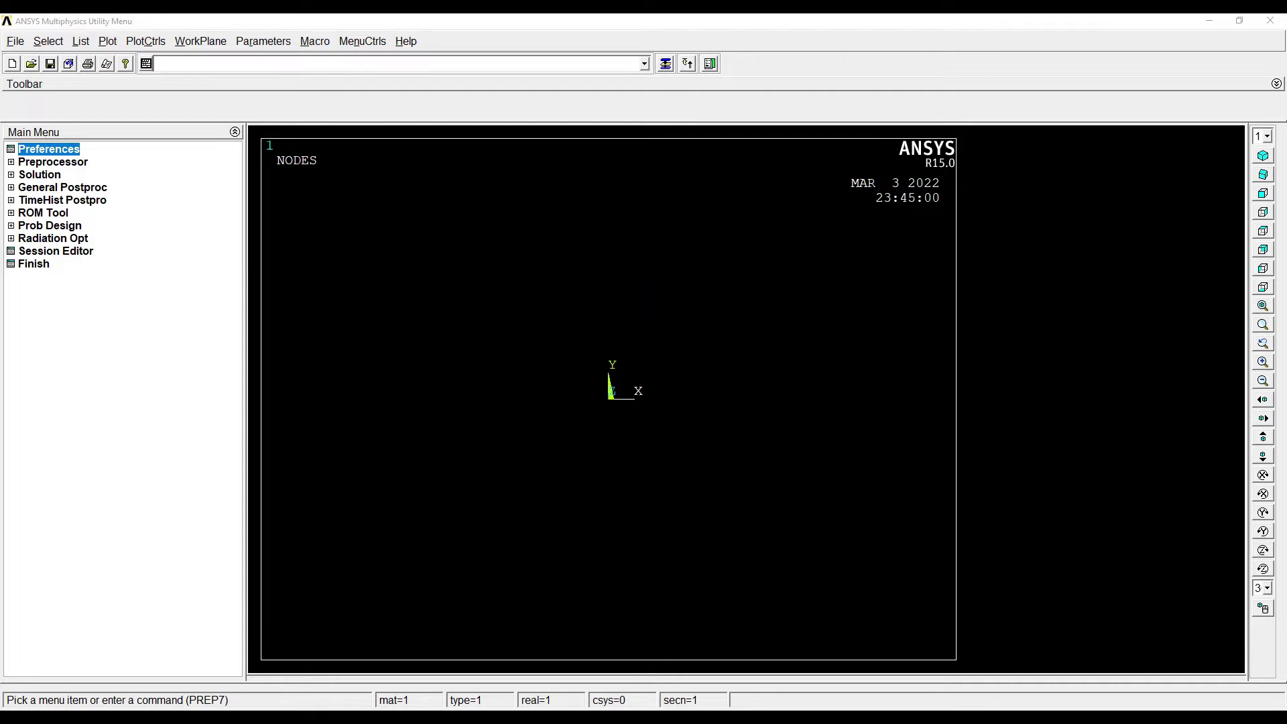
# - Set the GUI filtering preferences to Structural only
pyautogui.click(59, 151)
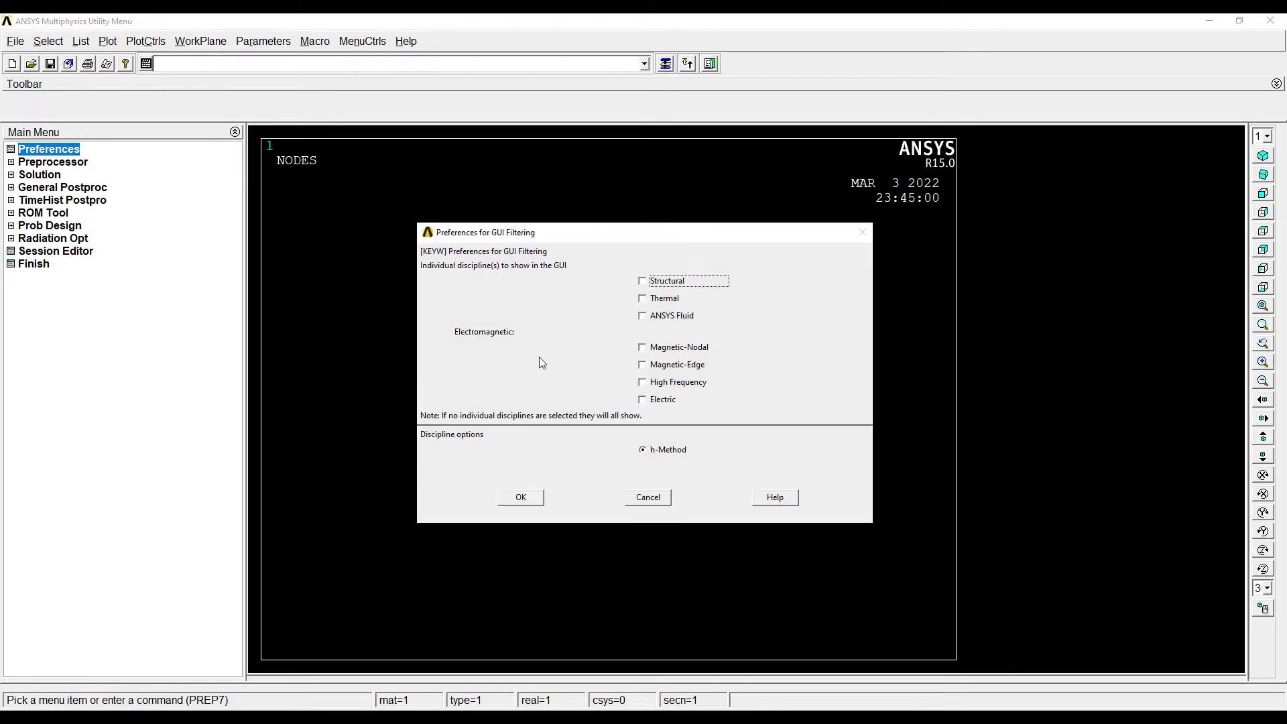
pyautogui.click(520, 498)
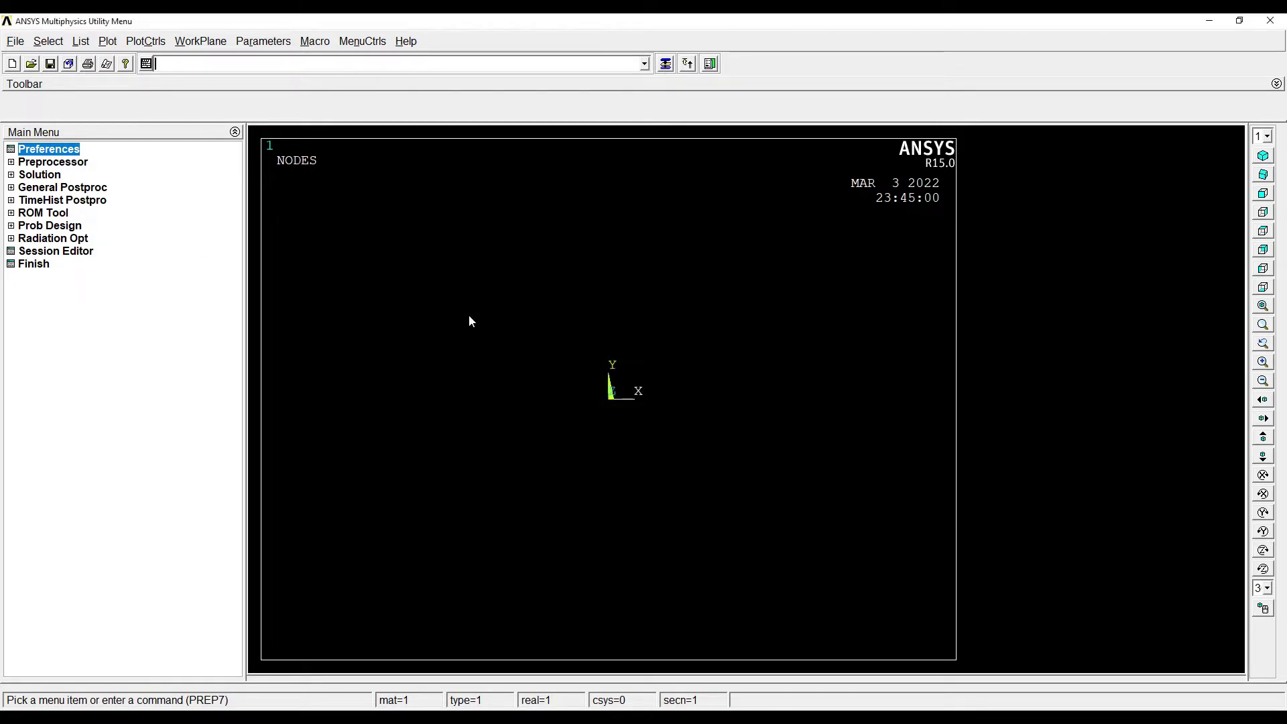
# - Add element type 1 as the Beam 2 node 188 (BEAM188) element
pyautogui.click(42, 162)
pyautogui.click(93, 177)
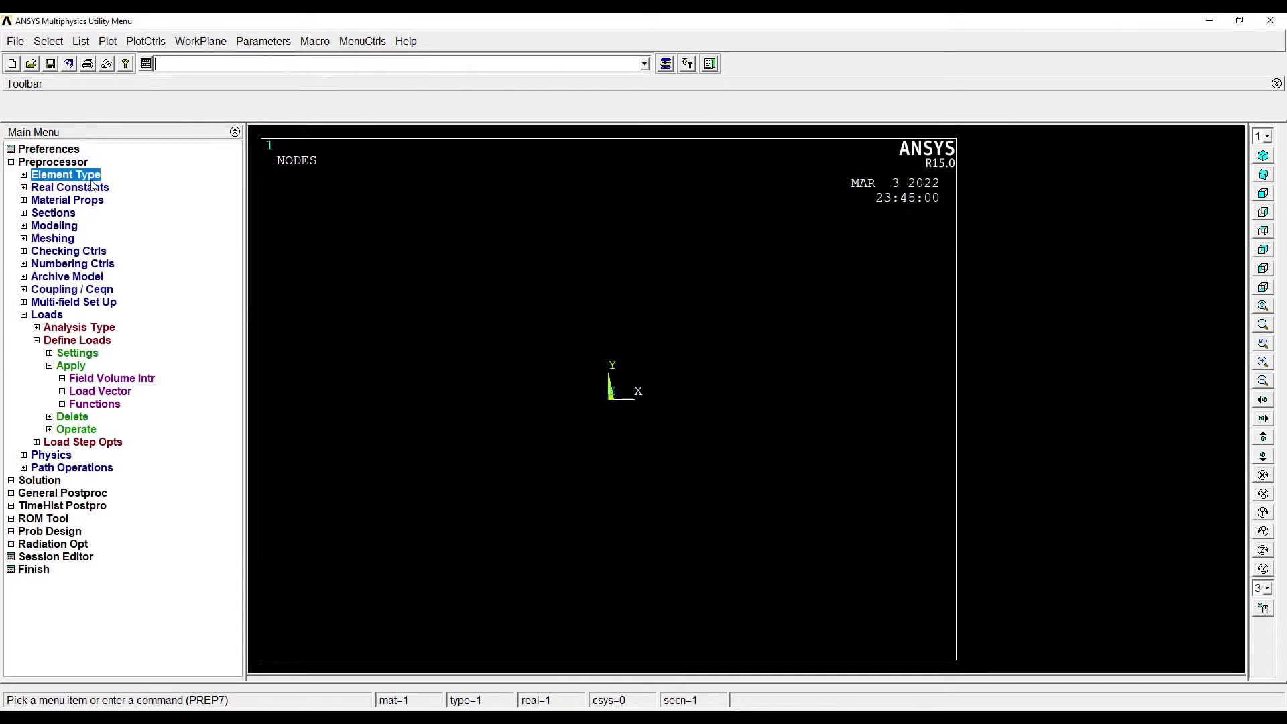
pyautogui.click(84, 188)
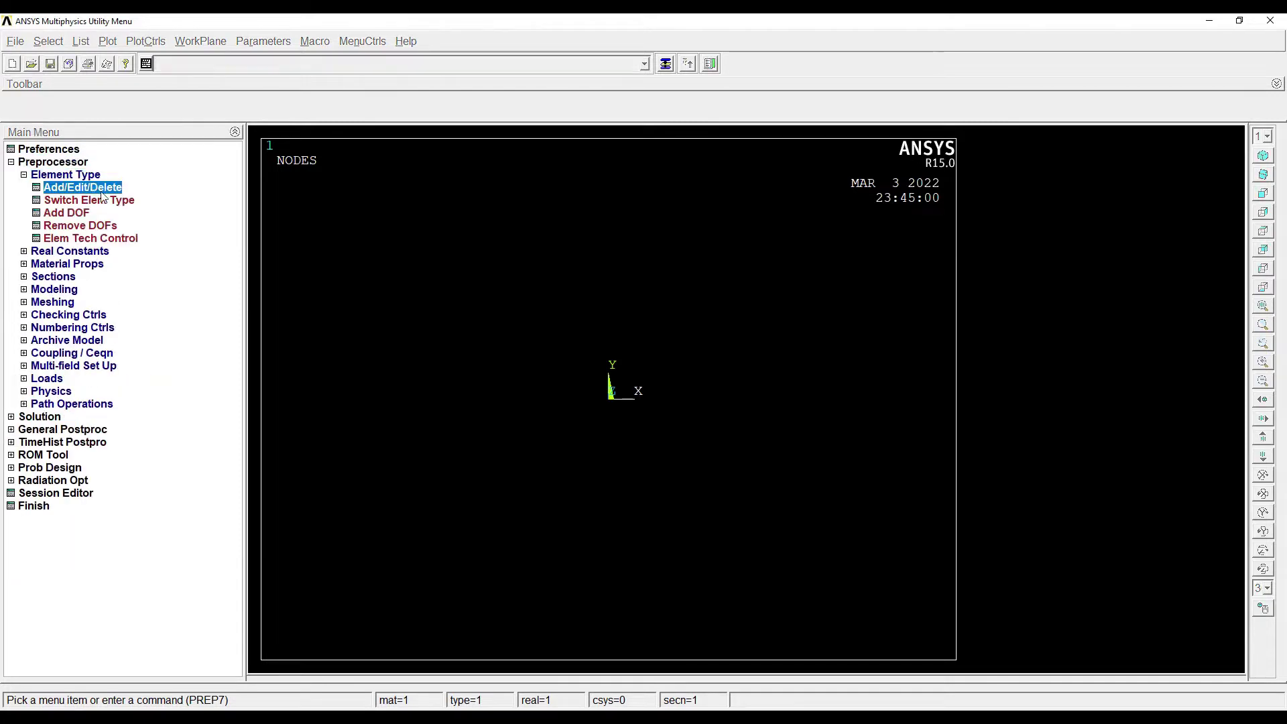
pyautogui.click(122, 362)
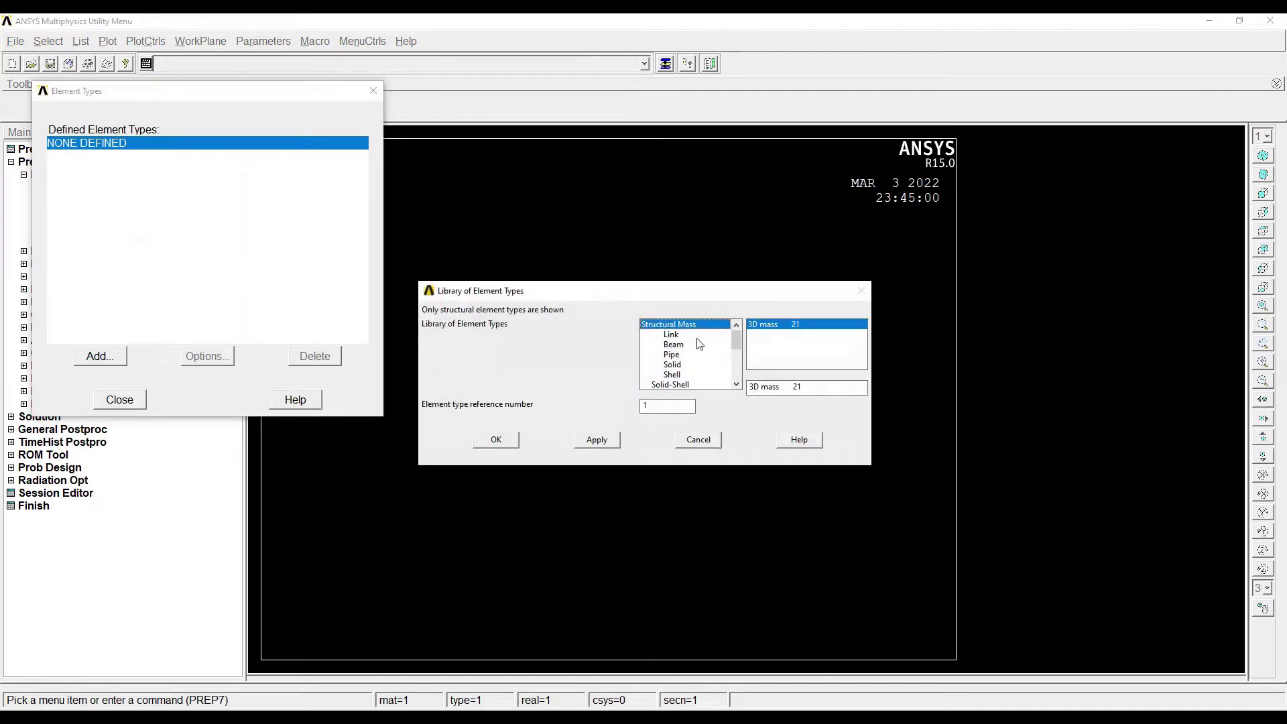
pyautogui.click(684, 343)
pyautogui.click(780, 333)
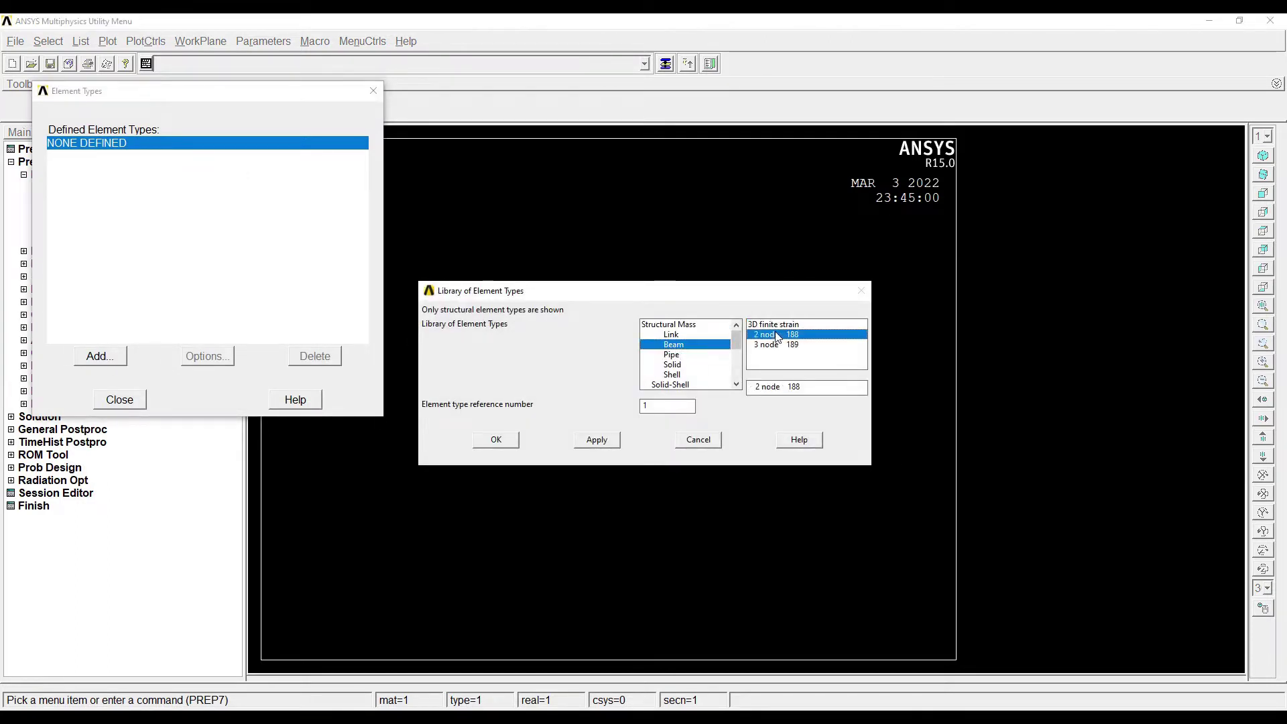
pyautogui.click(496, 442)
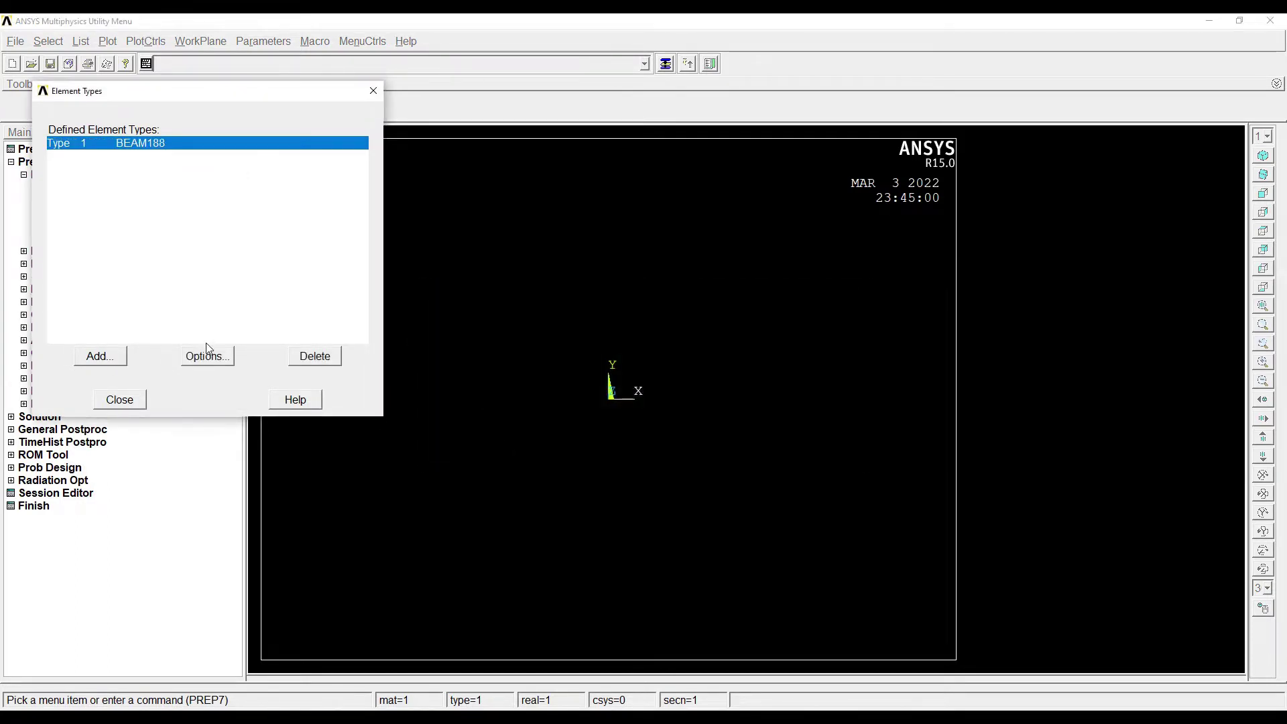
pyautogui.click(119, 400)
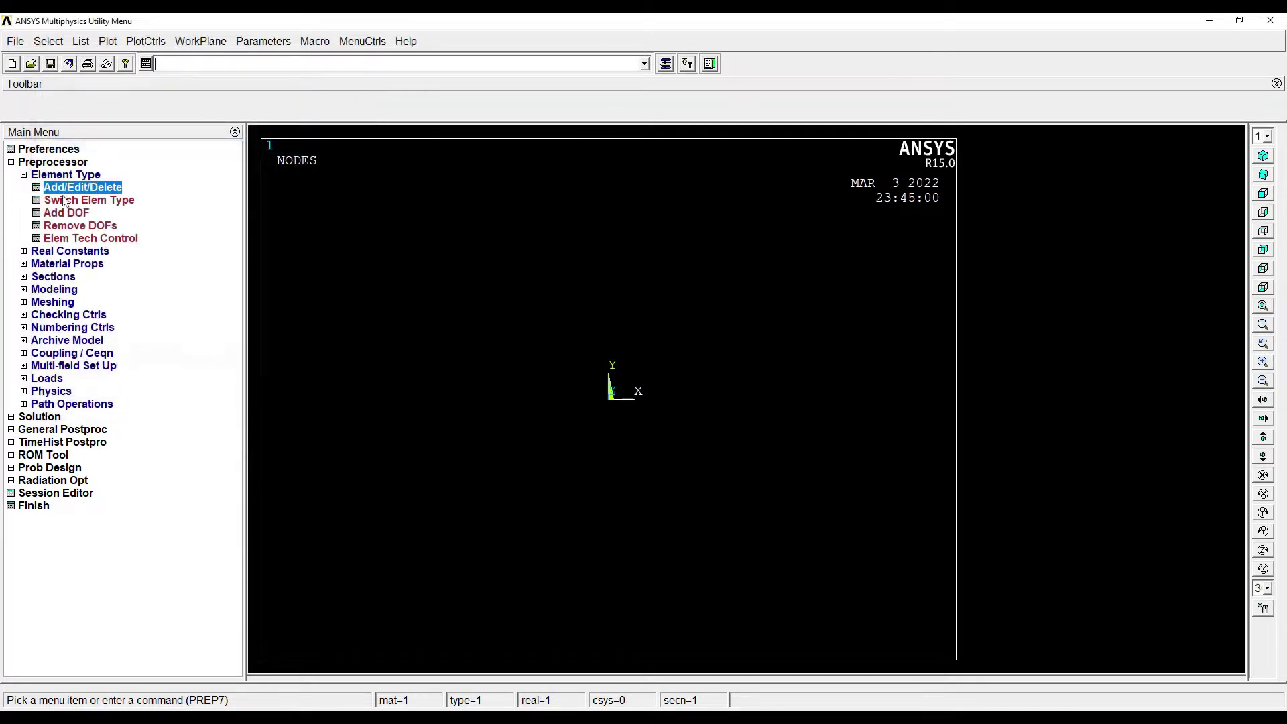
# - Give material 1 linear isotropic elastic properties with EX 2e5 and PRXY 0.3
pyautogui.click(55, 265)
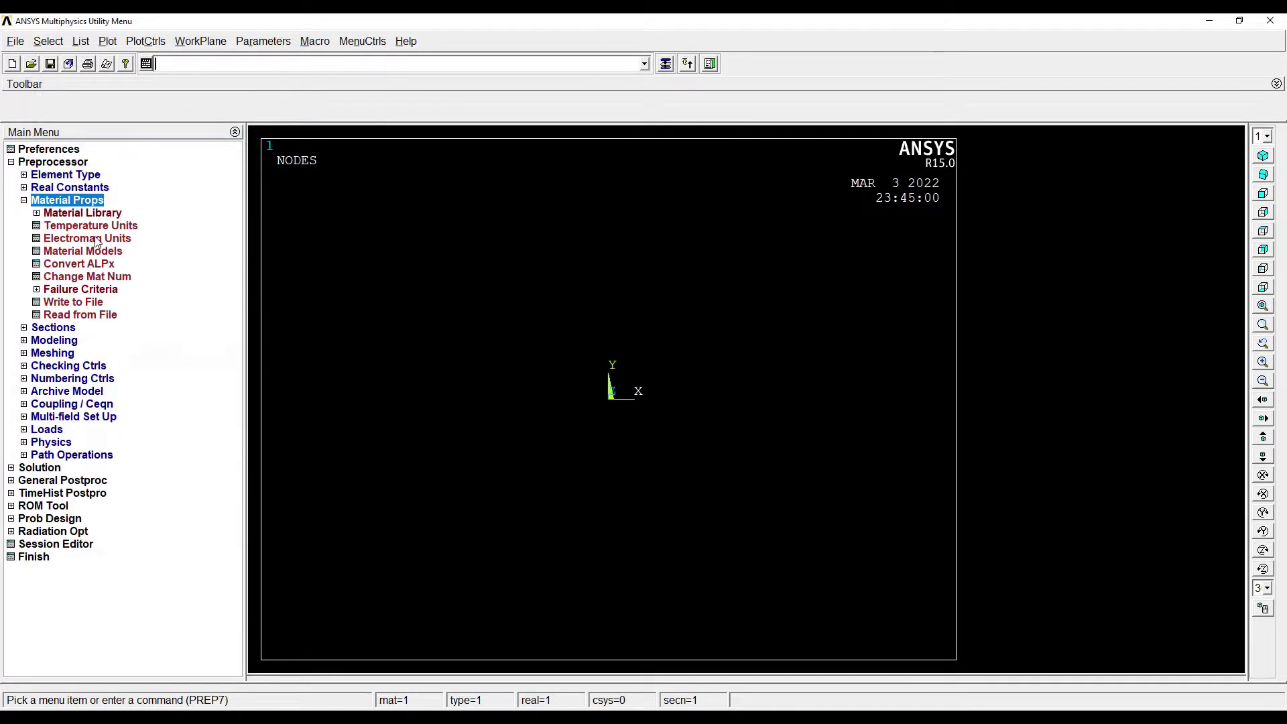
pyautogui.click(82, 251)
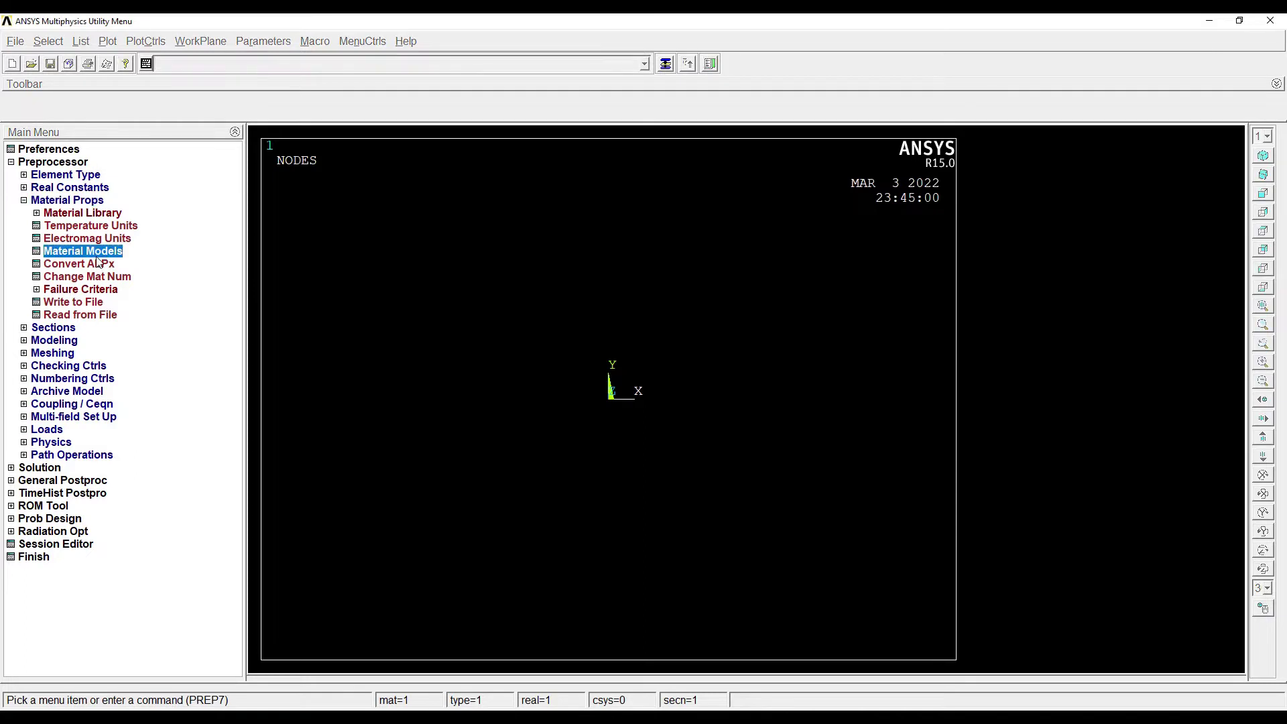
pyautogui.doubleClick(673, 347)
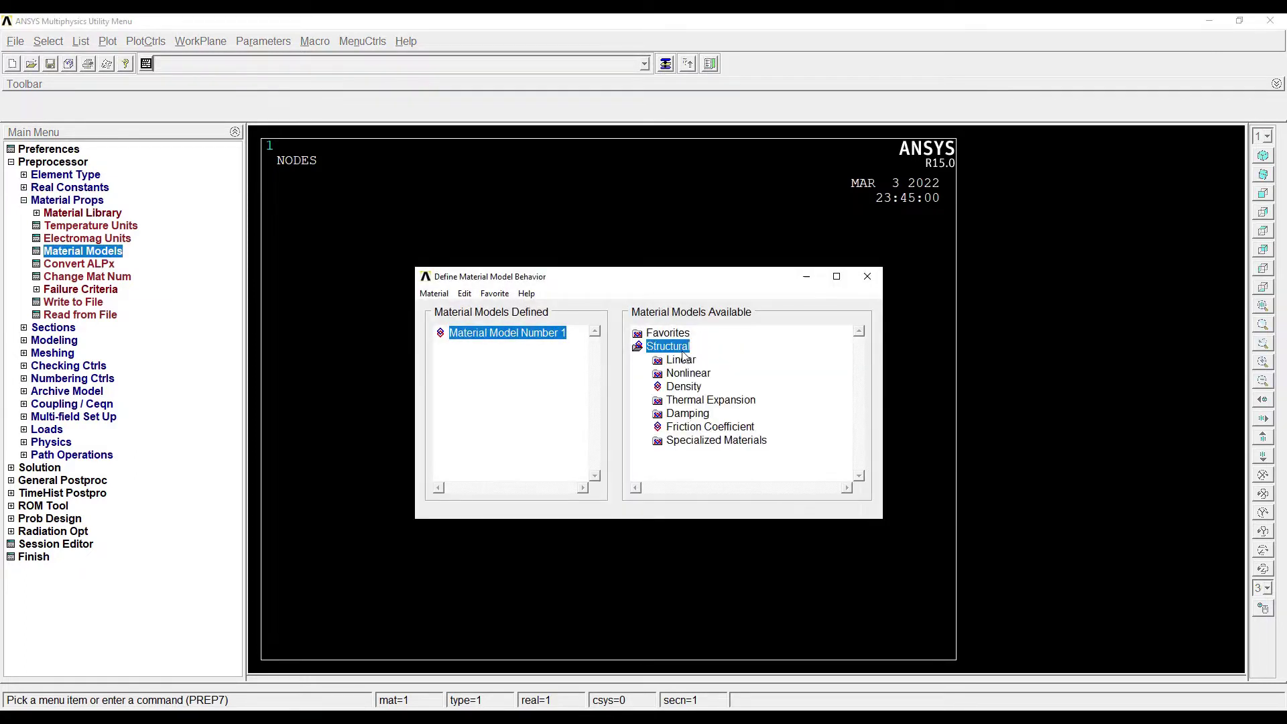
pyautogui.doubleClick(682, 360)
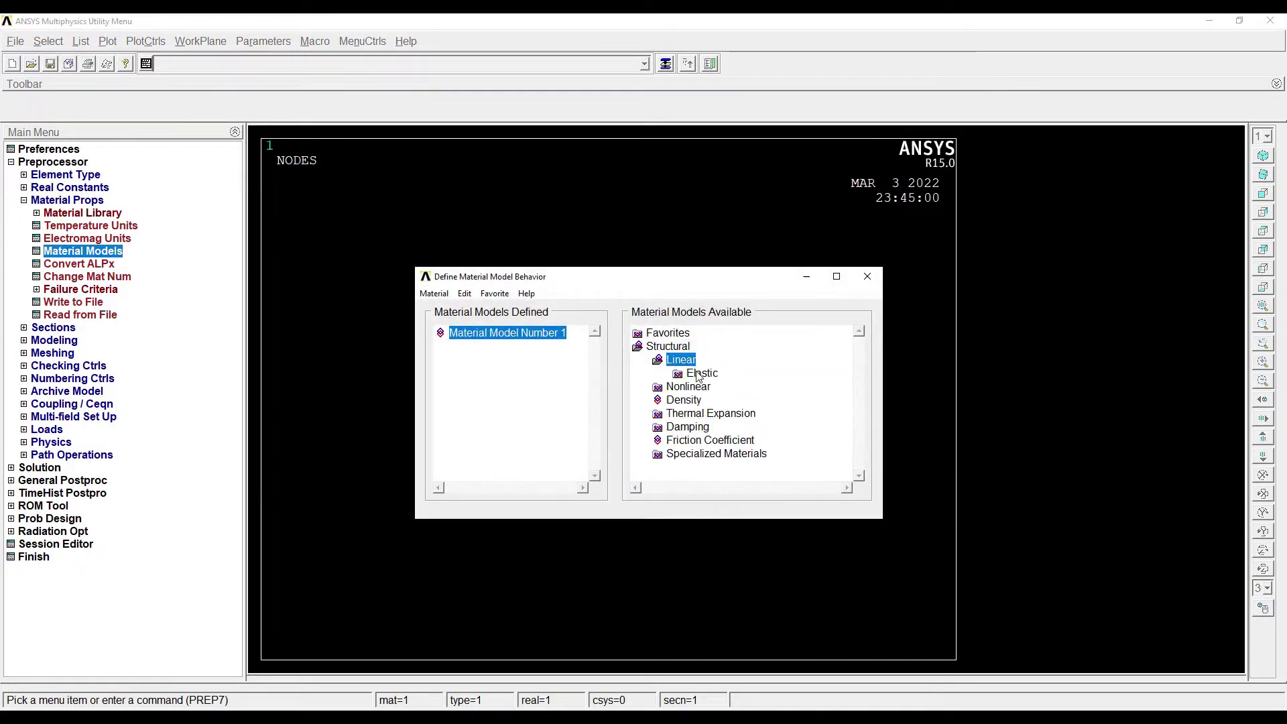
pyautogui.doubleClick(699, 374)
pyautogui.doubleClick(720, 389)
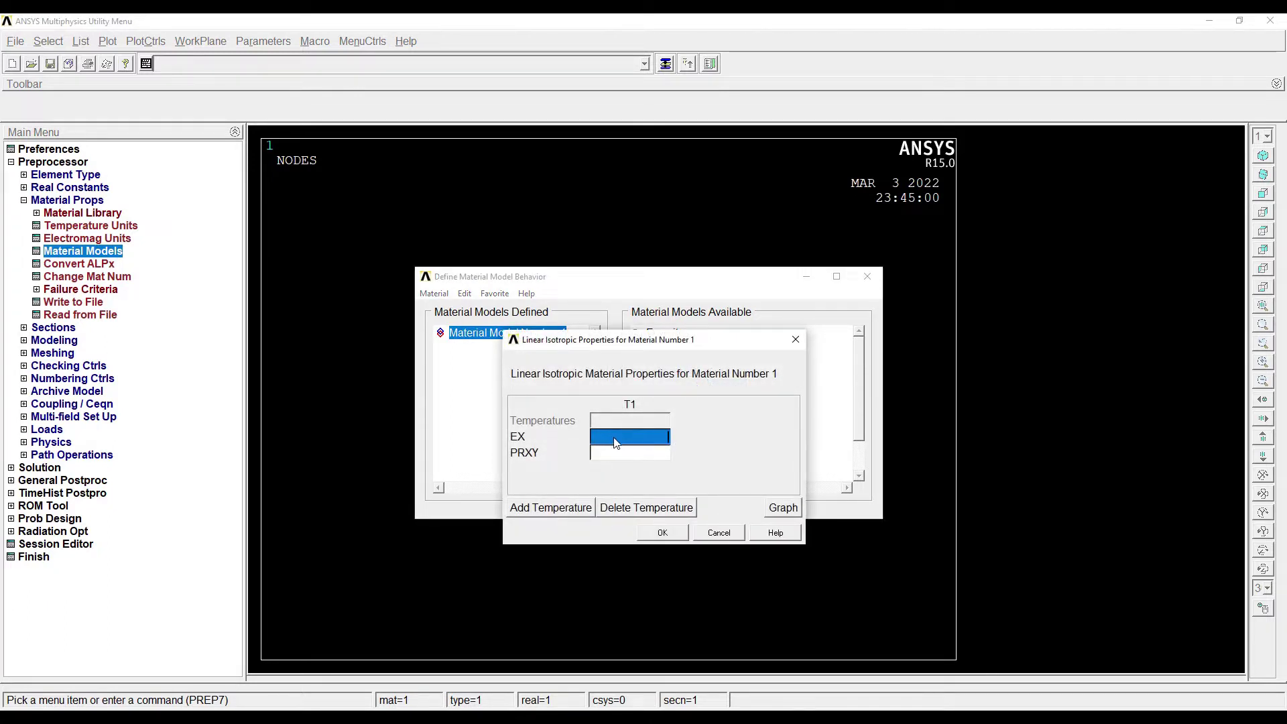
pyautogui.write('2')
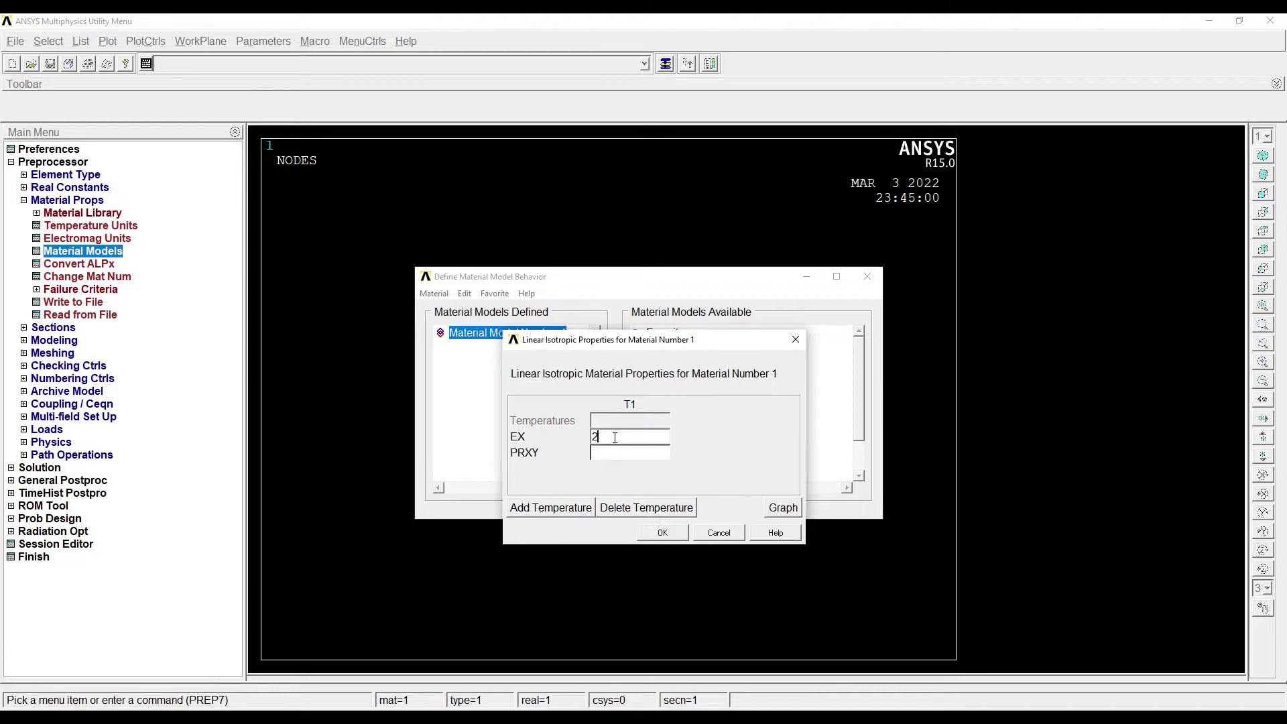
pyautogui.write('e5')
pyautogui.click(605, 449)
pyautogui.write('0.3')
pyautogui.click(663, 533)
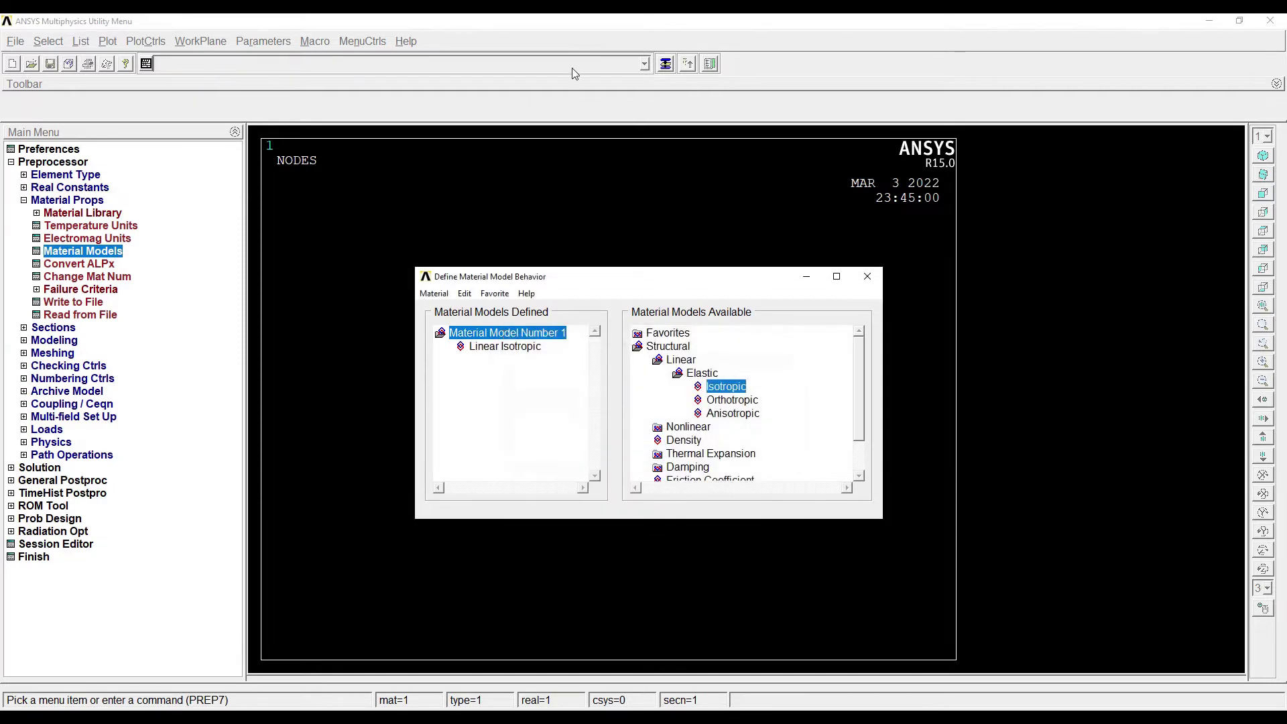
pyautogui.click(867, 275)
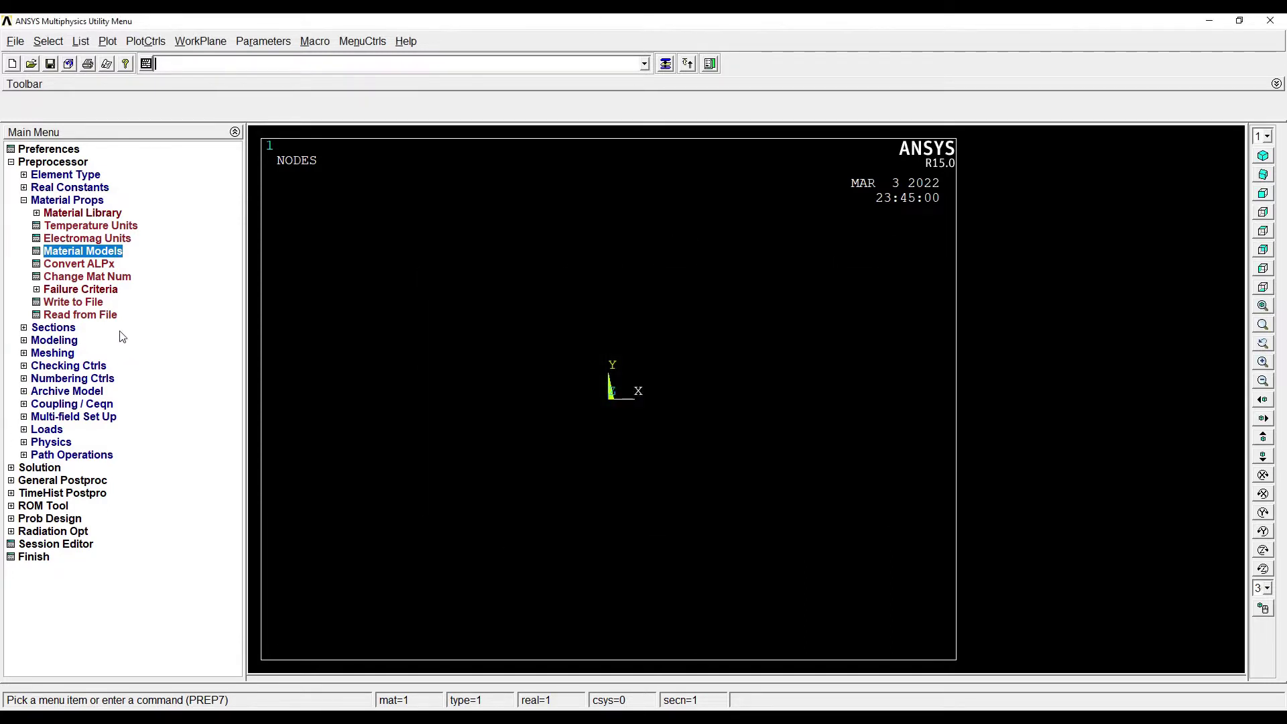
# - Define beam section 1 with B=10 and H=10, previewing area 100 and Iyy 833.333
pyautogui.click(53, 201)
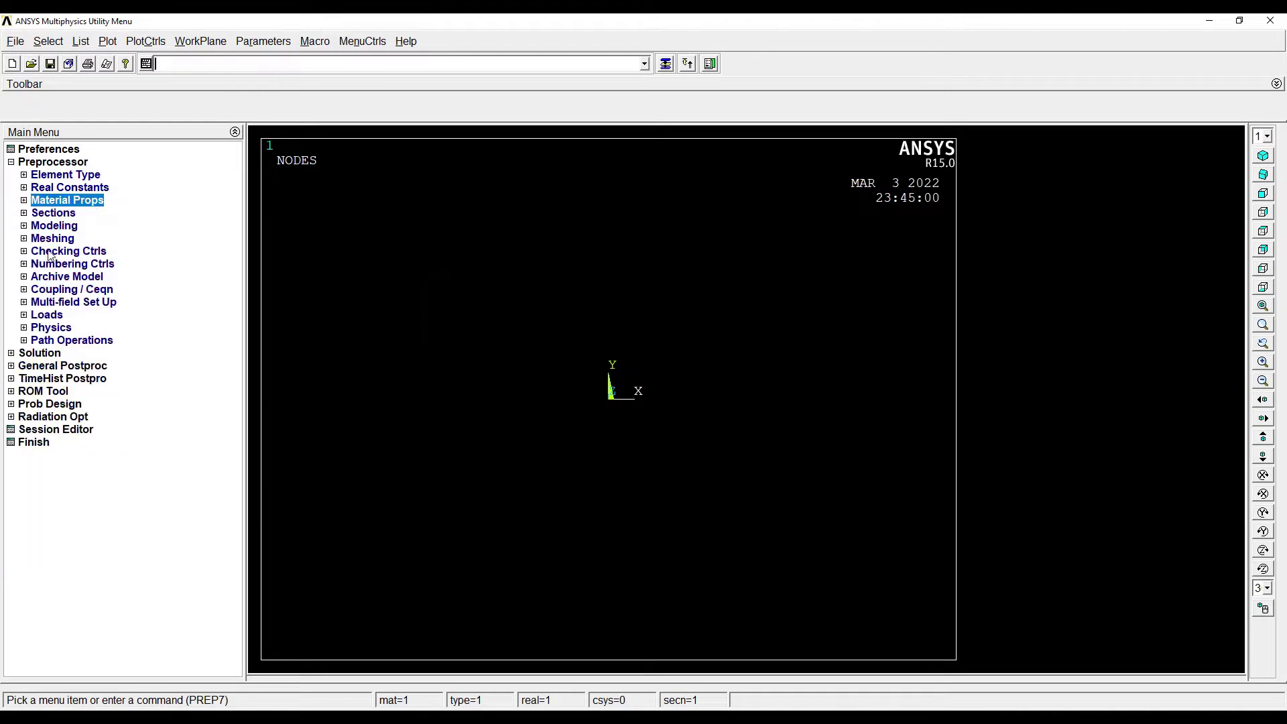
pyautogui.click(55, 213)
pyautogui.click(61, 238)
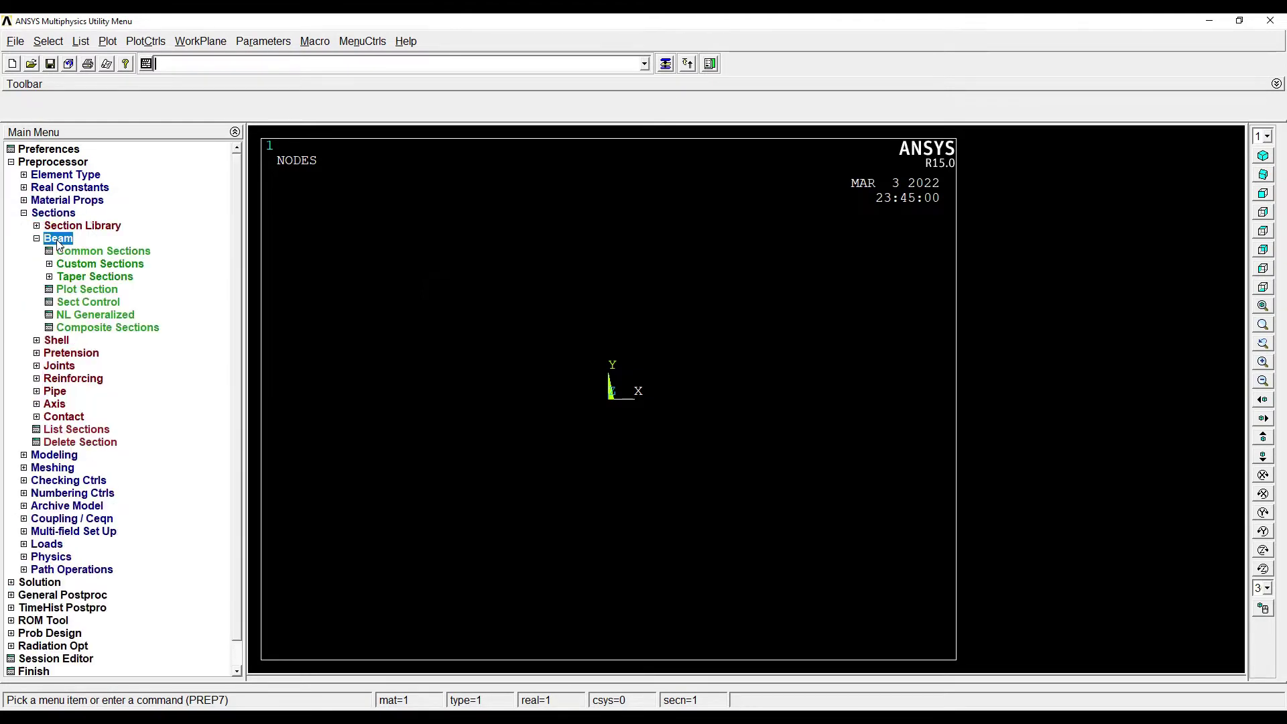
pyautogui.click(112, 254)
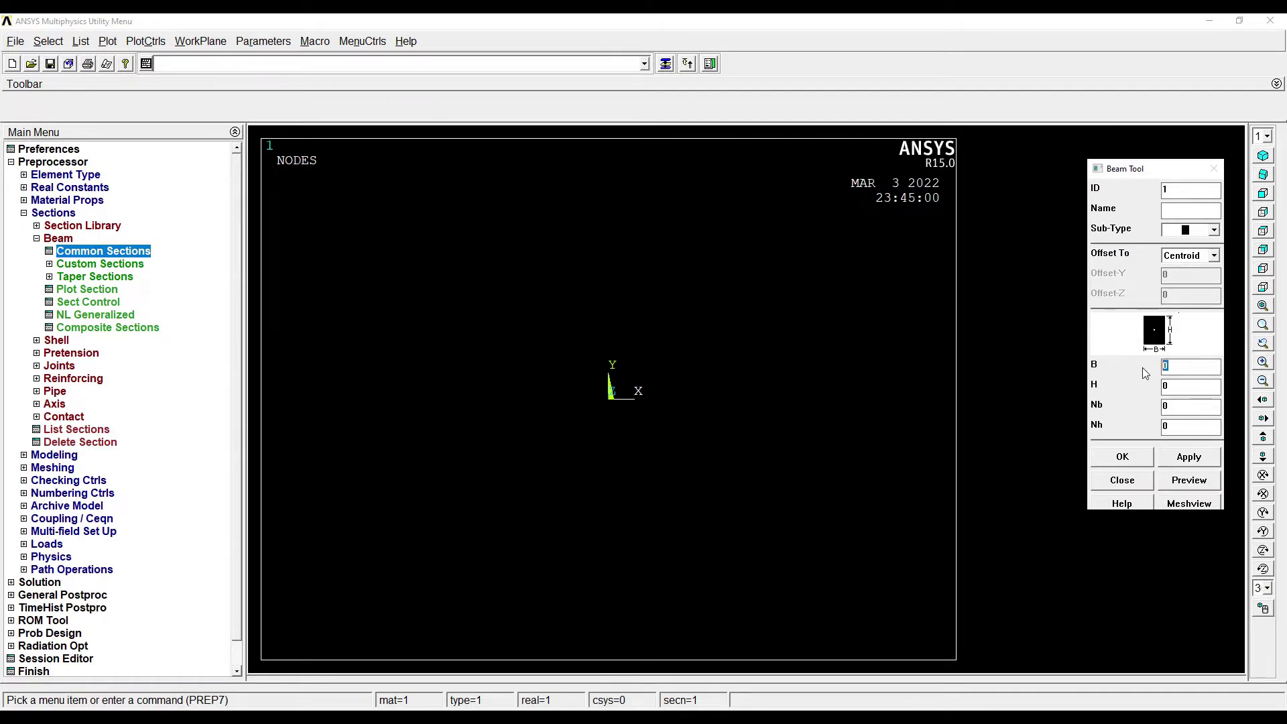
pyautogui.write('10')
pyautogui.doubleClick(1178, 387)
pyautogui.write('10')
pyautogui.click(1189, 483)
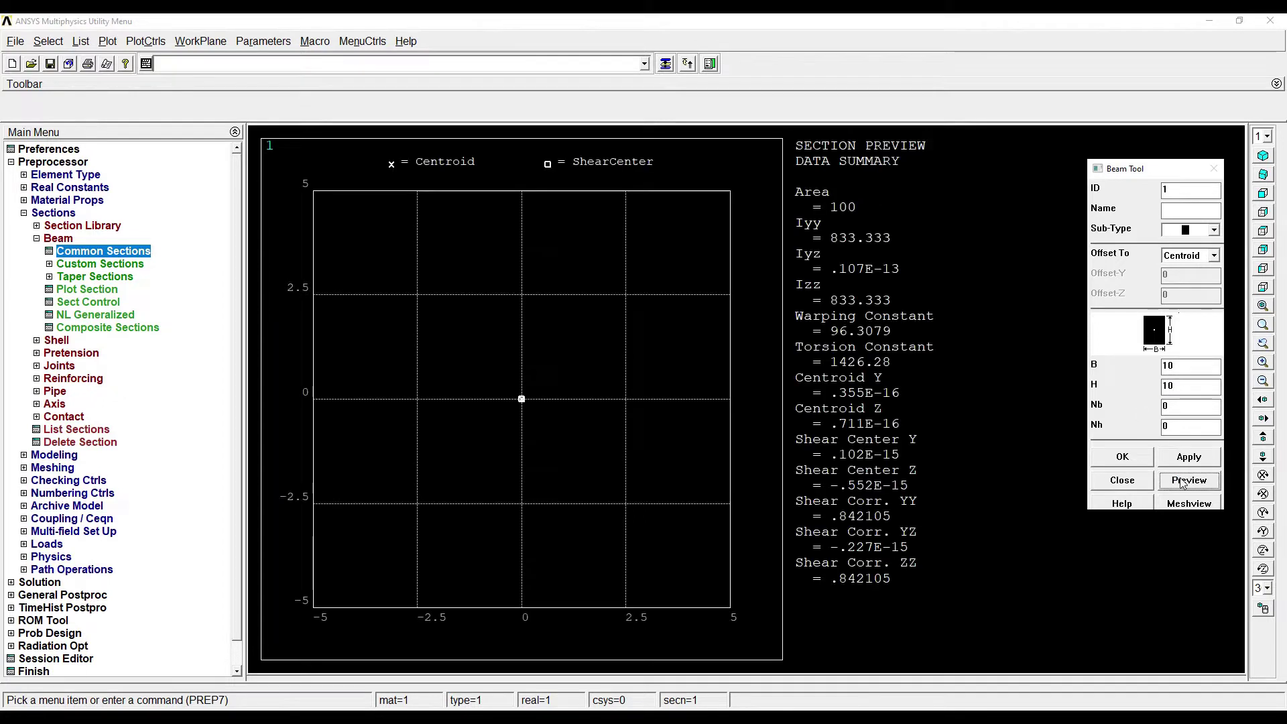
pyautogui.click(1122, 457)
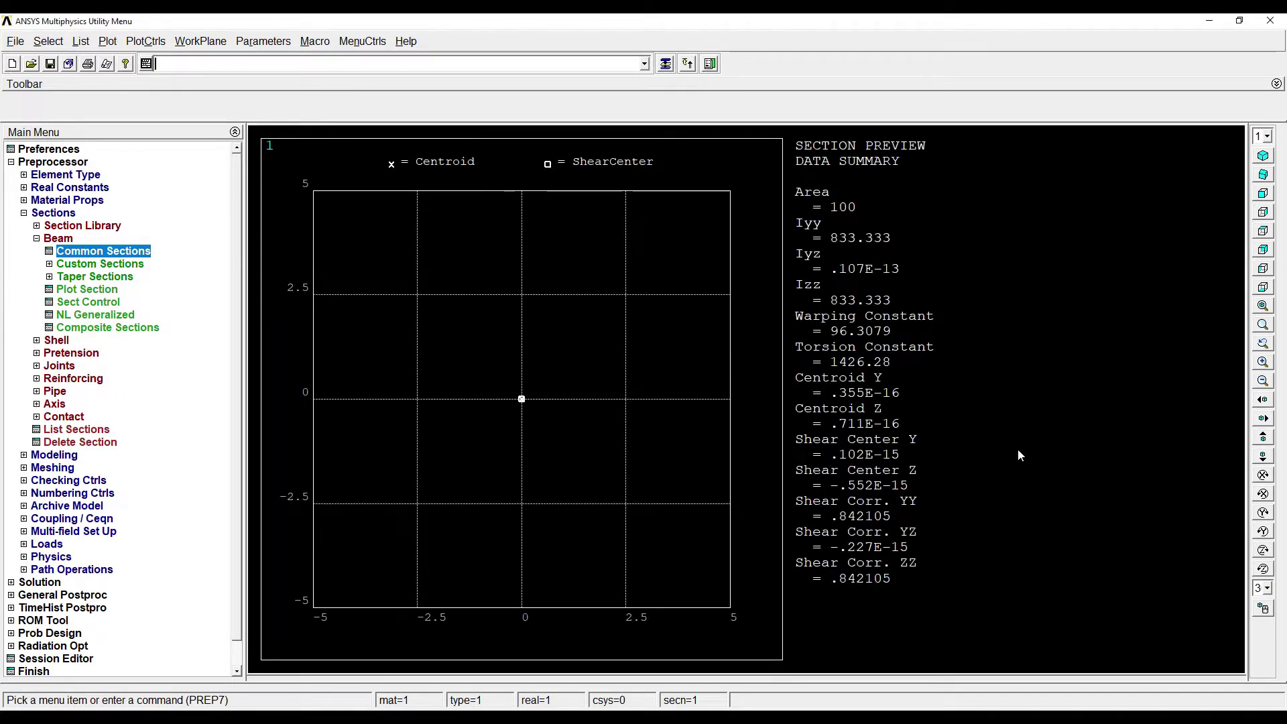
# - Replot the model to clear the section preview
pyautogui.click(143, 42)
pyautogui.moveTo(107, 44)
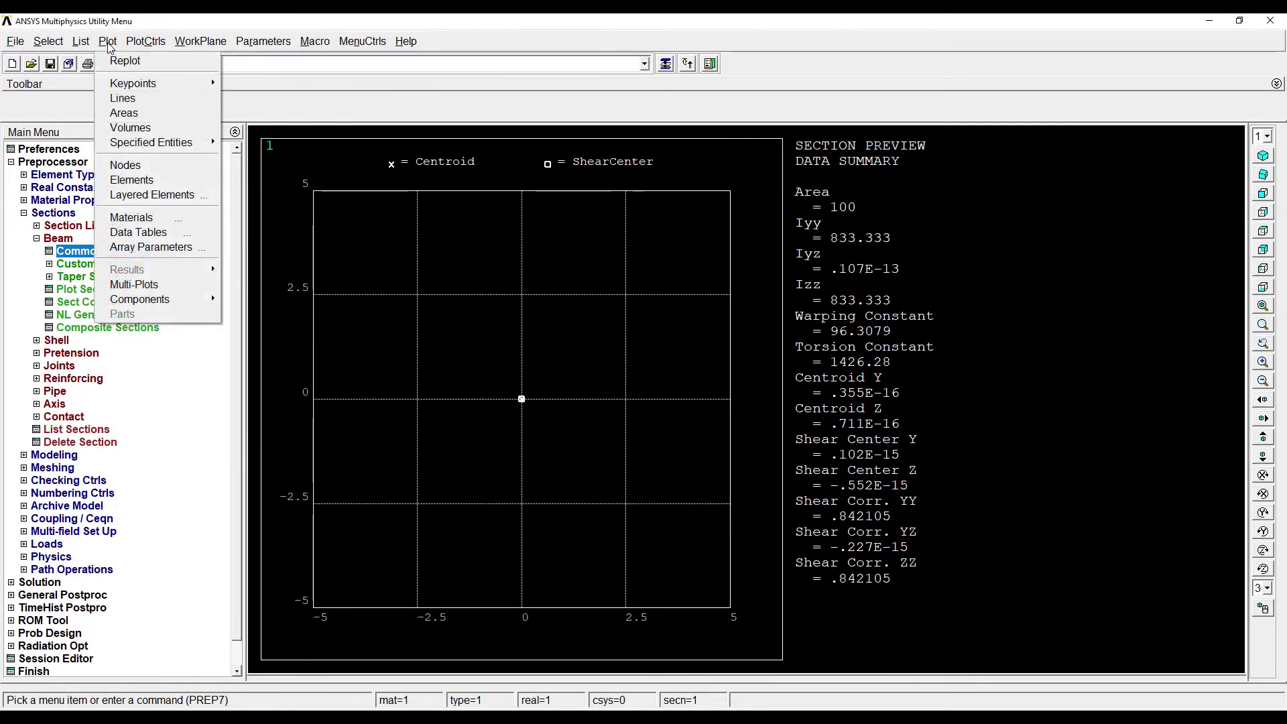
pyautogui.click(125, 61)
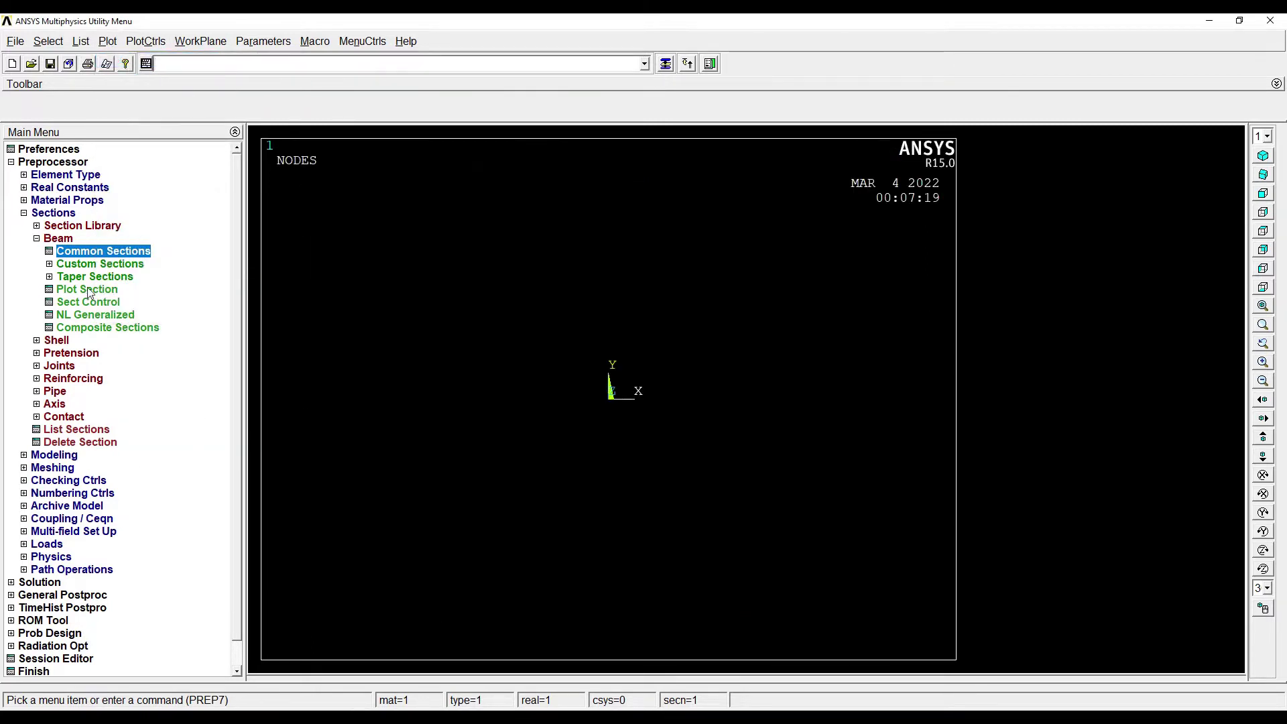
pyautogui.click(58, 239)
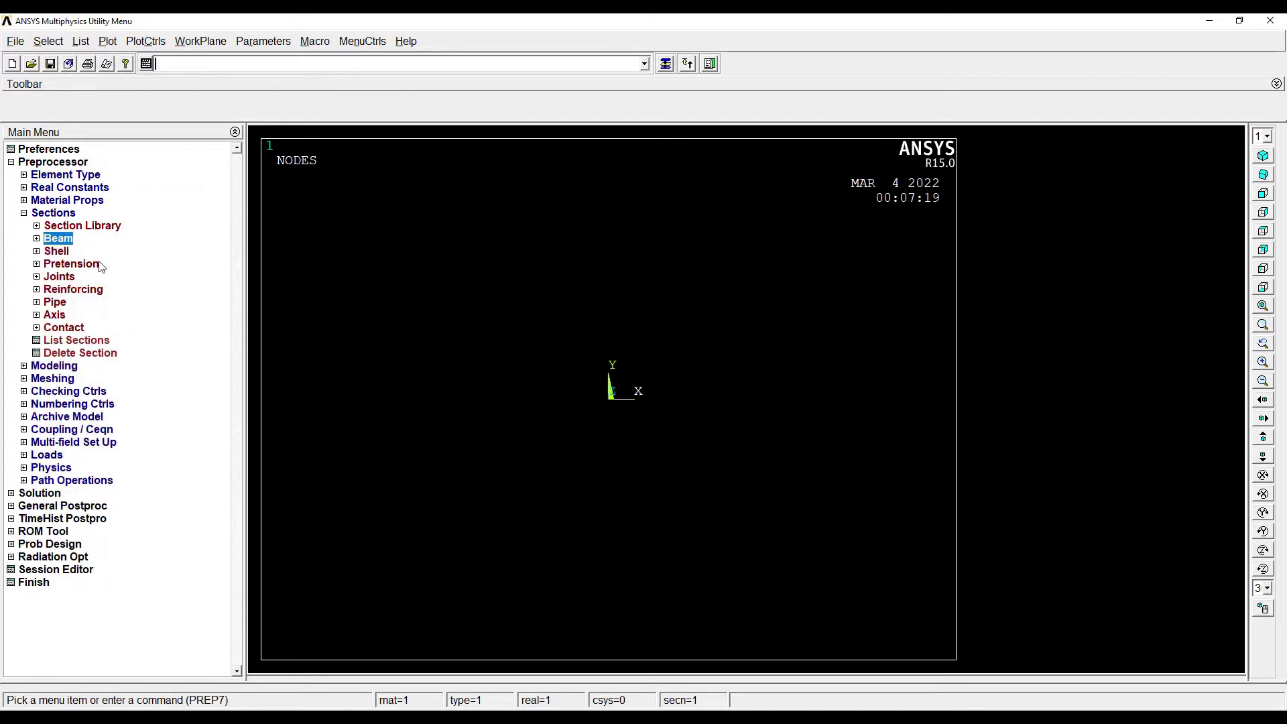
# - Create keypoint 2 at X = 500 in the active coordinate system
pyautogui.click(56, 366)
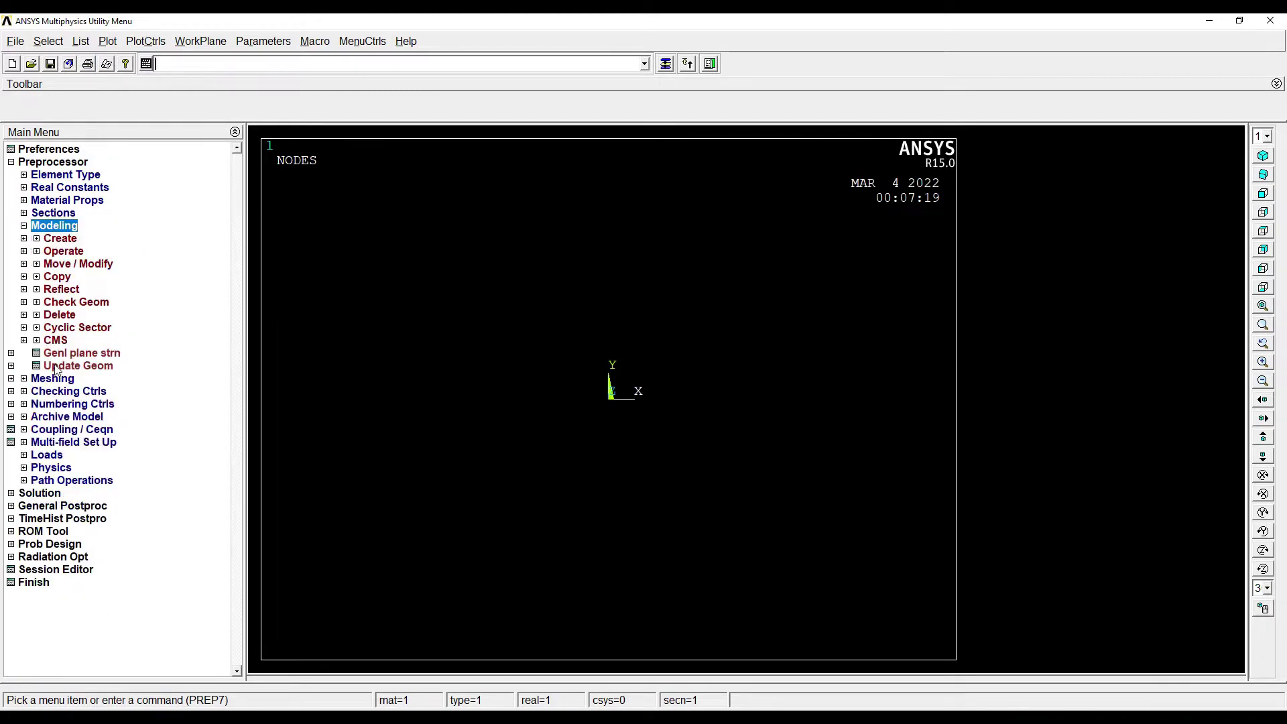
pyautogui.click(61, 239)
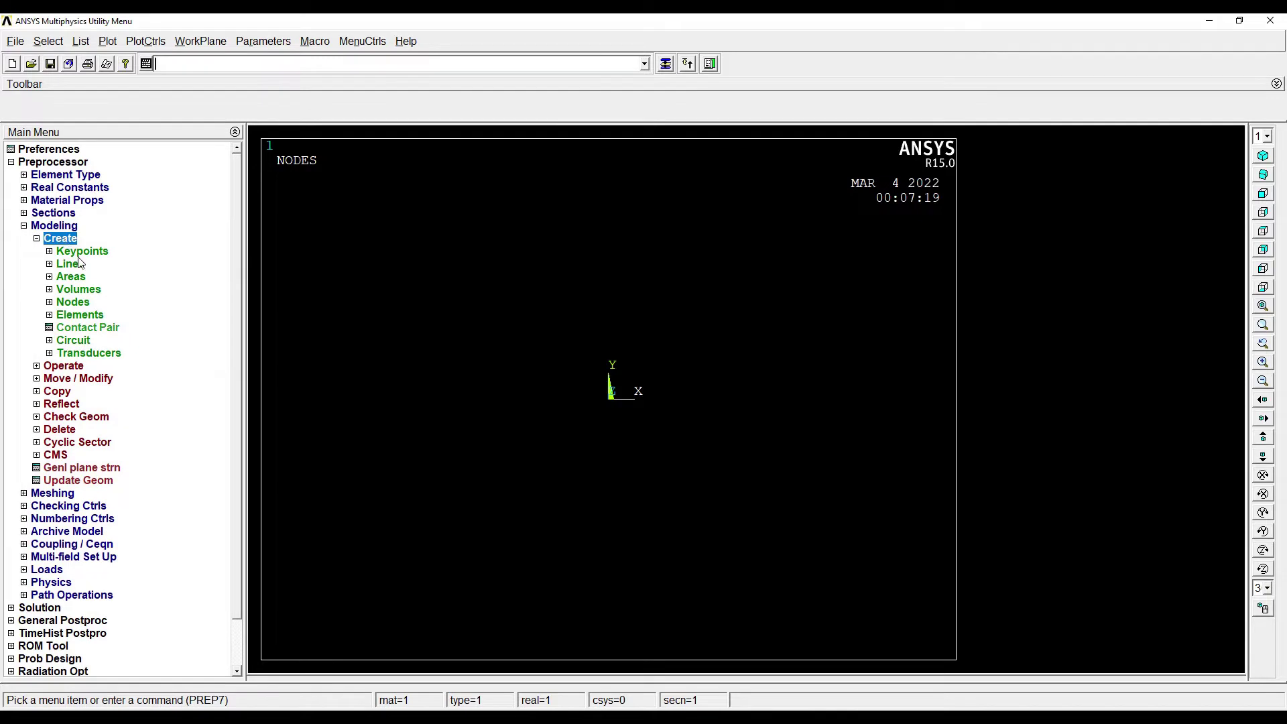
pyautogui.click(82, 252)
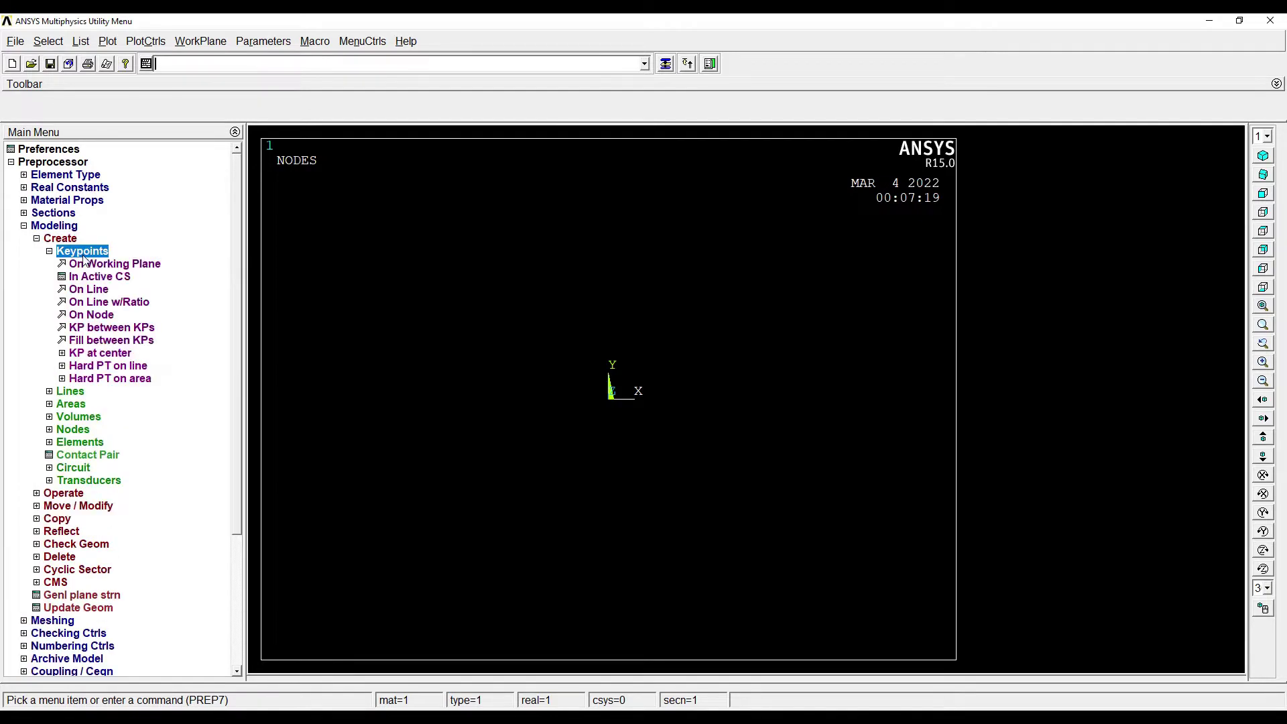
pyautogui.click(112, 278)
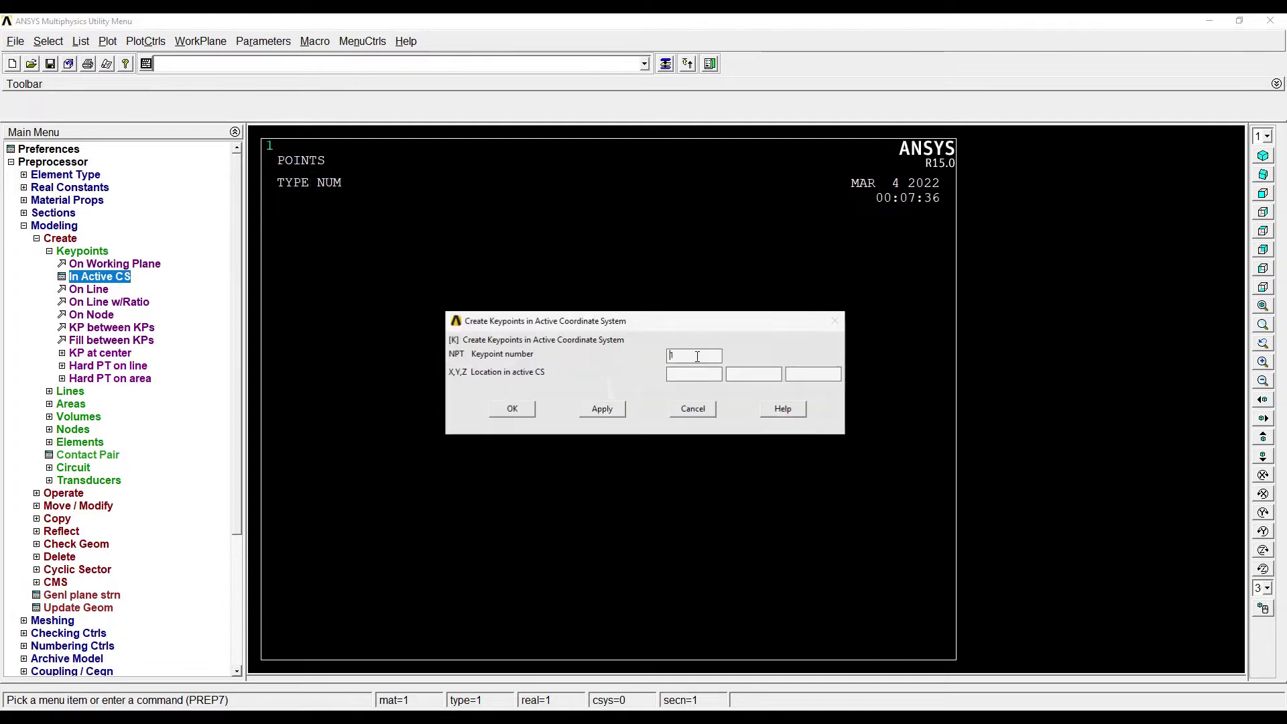
pyautogui.write('1')
pyautogui.press('BackSpace')
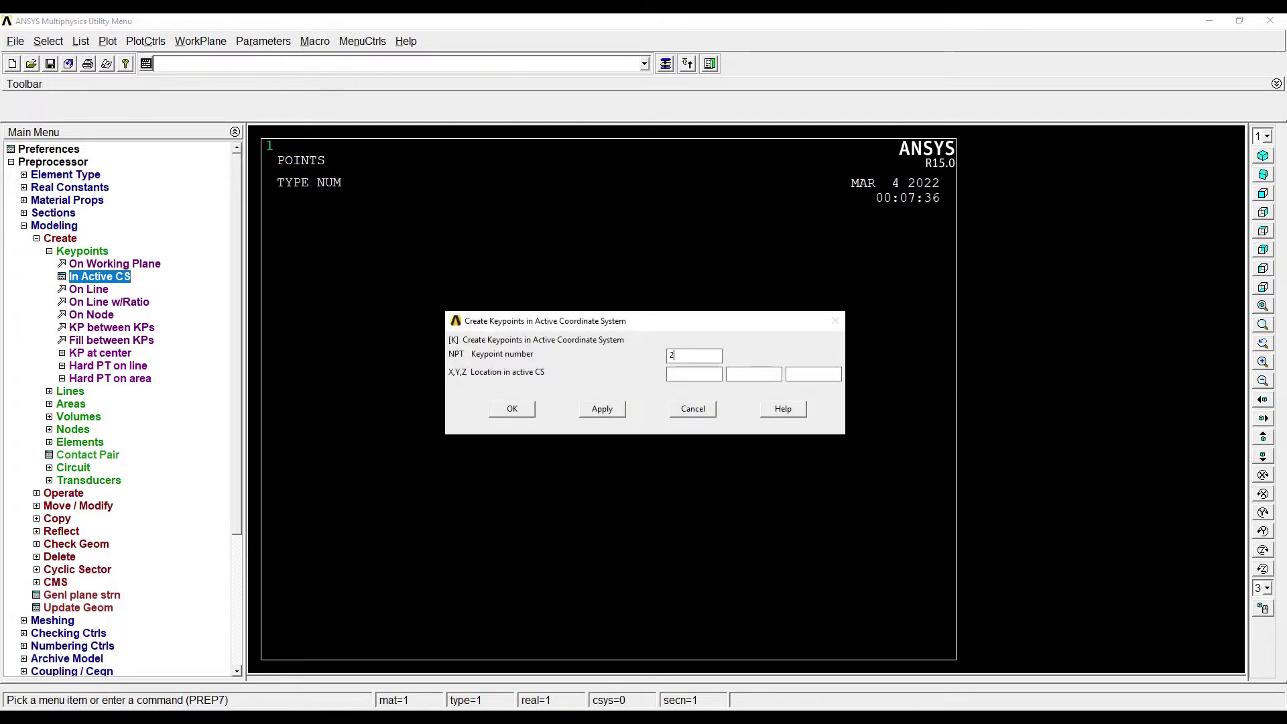
pyautogui.write('2')
pyautogui.click(516, 409)
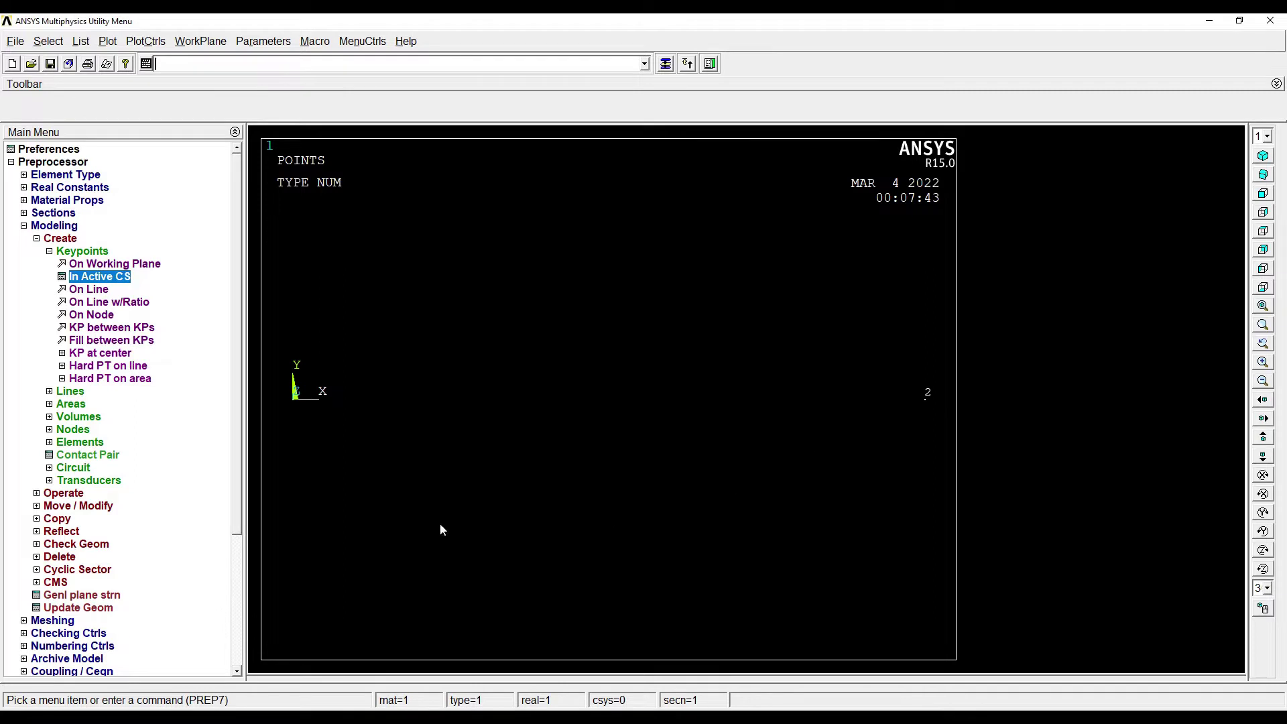
# - Draw a straight line from keypoint 1 to keypoint 2
pyautogui.click(69, 391)
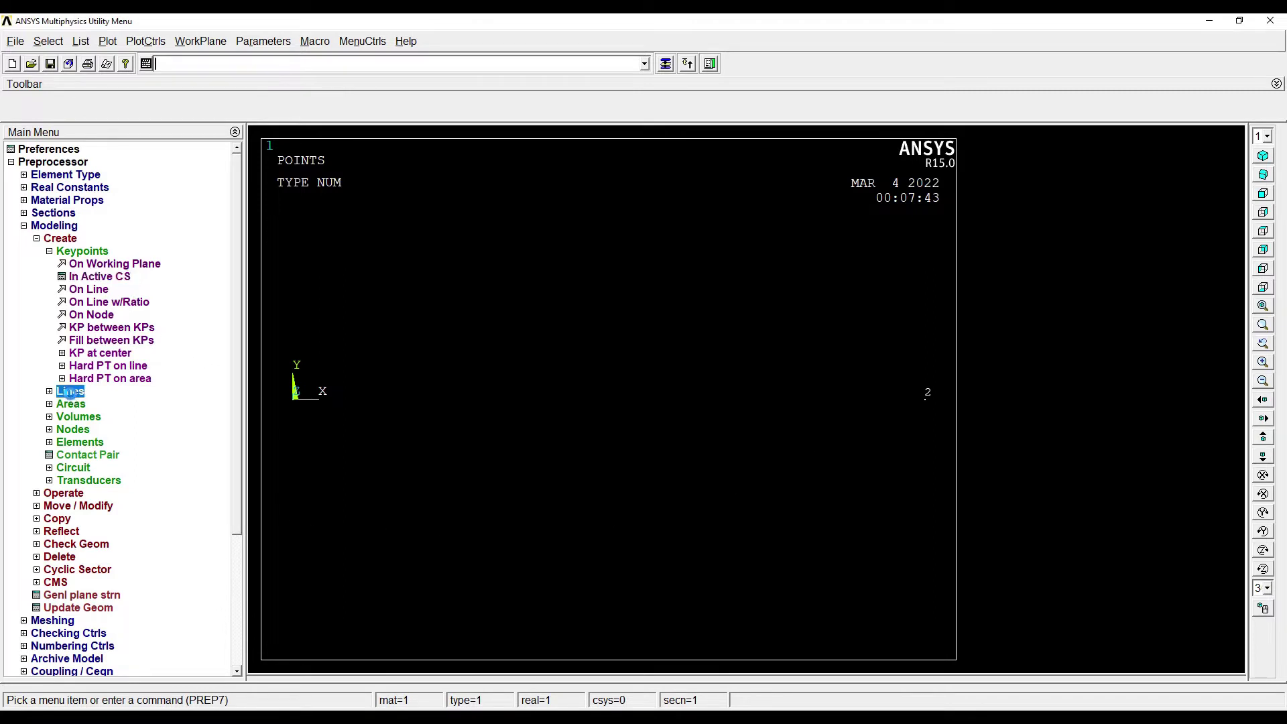
pyautogui.click(90, 279)
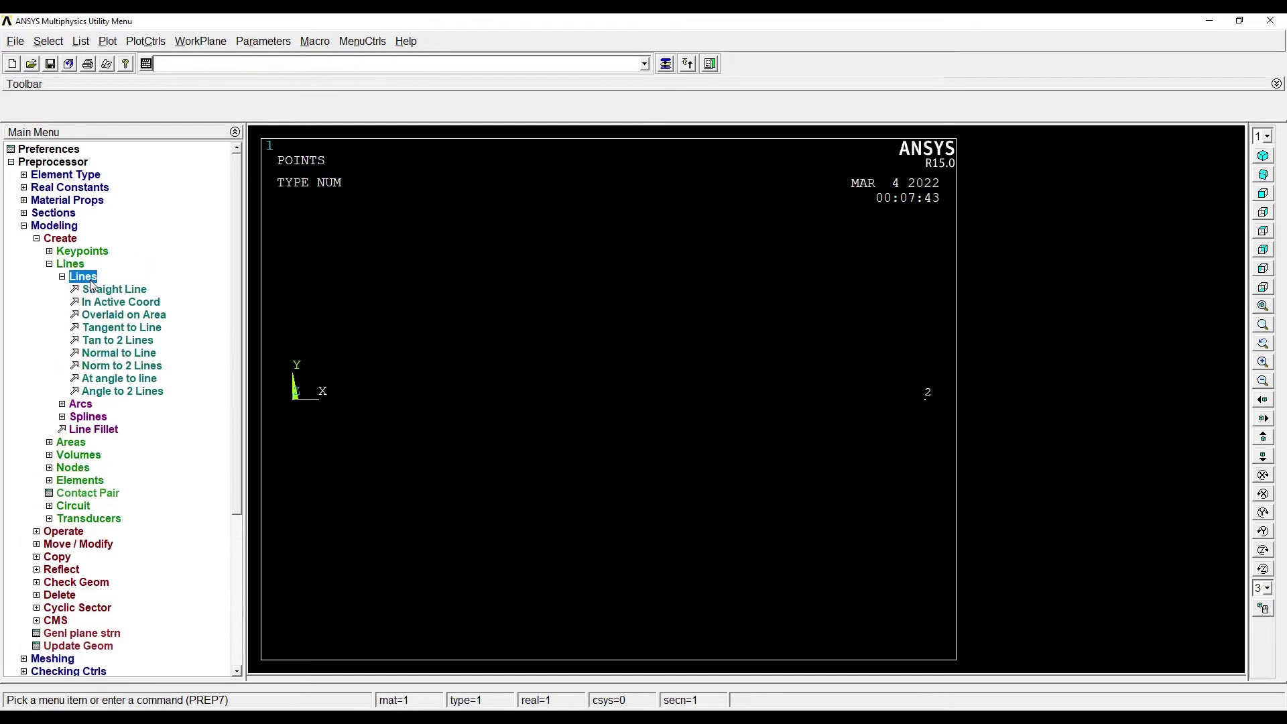
pyautogui.click(115, 290)
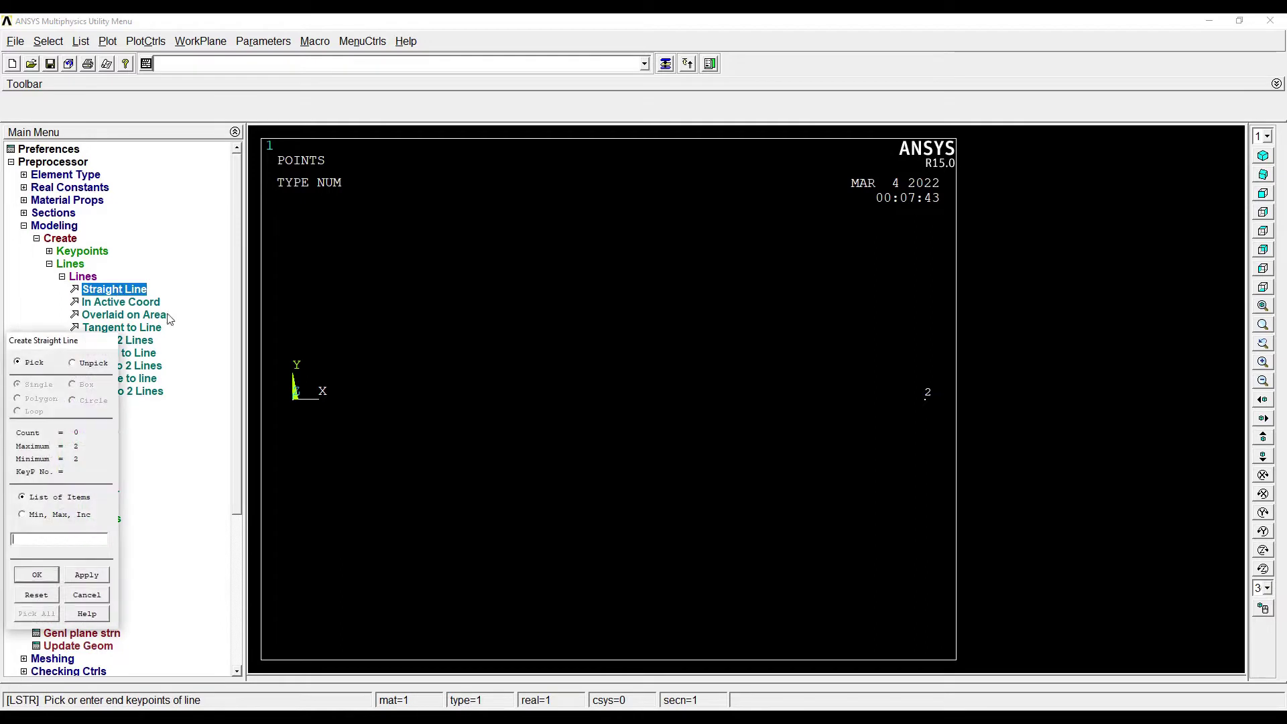
pyautogui.click(293, 399)
pyautogui.click(927, 402)
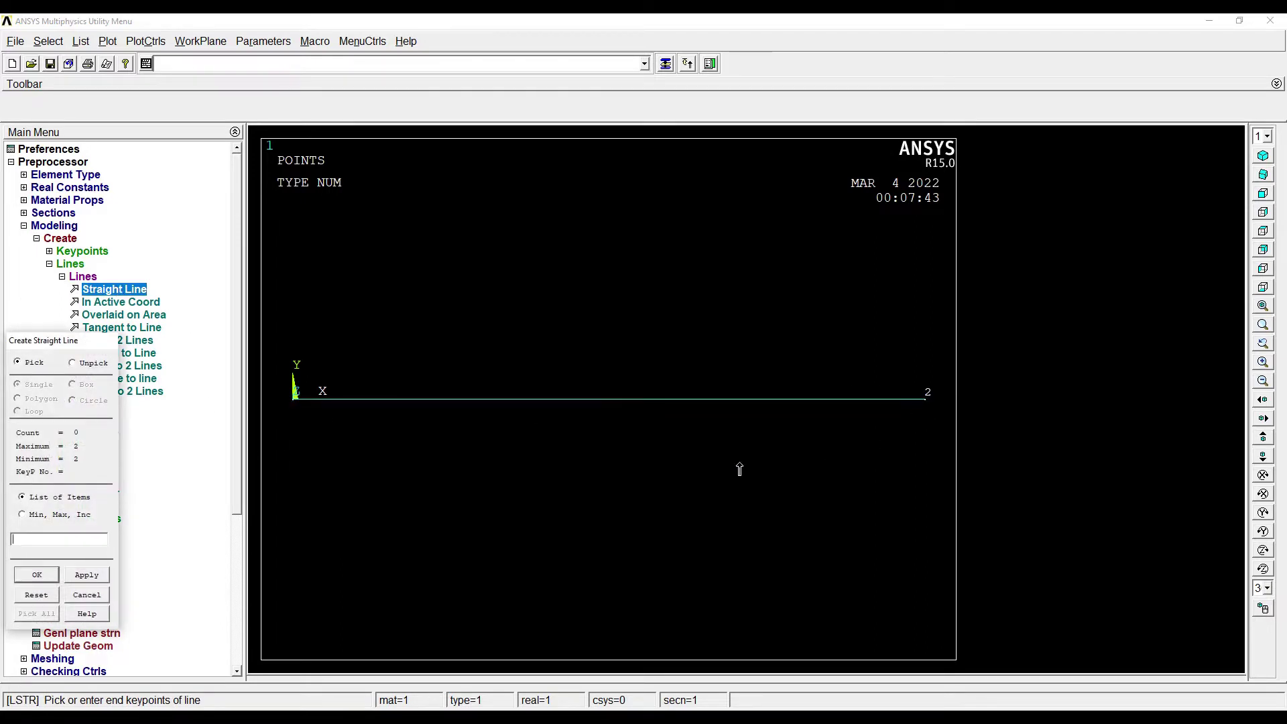
pyautogui.click(32, 575)
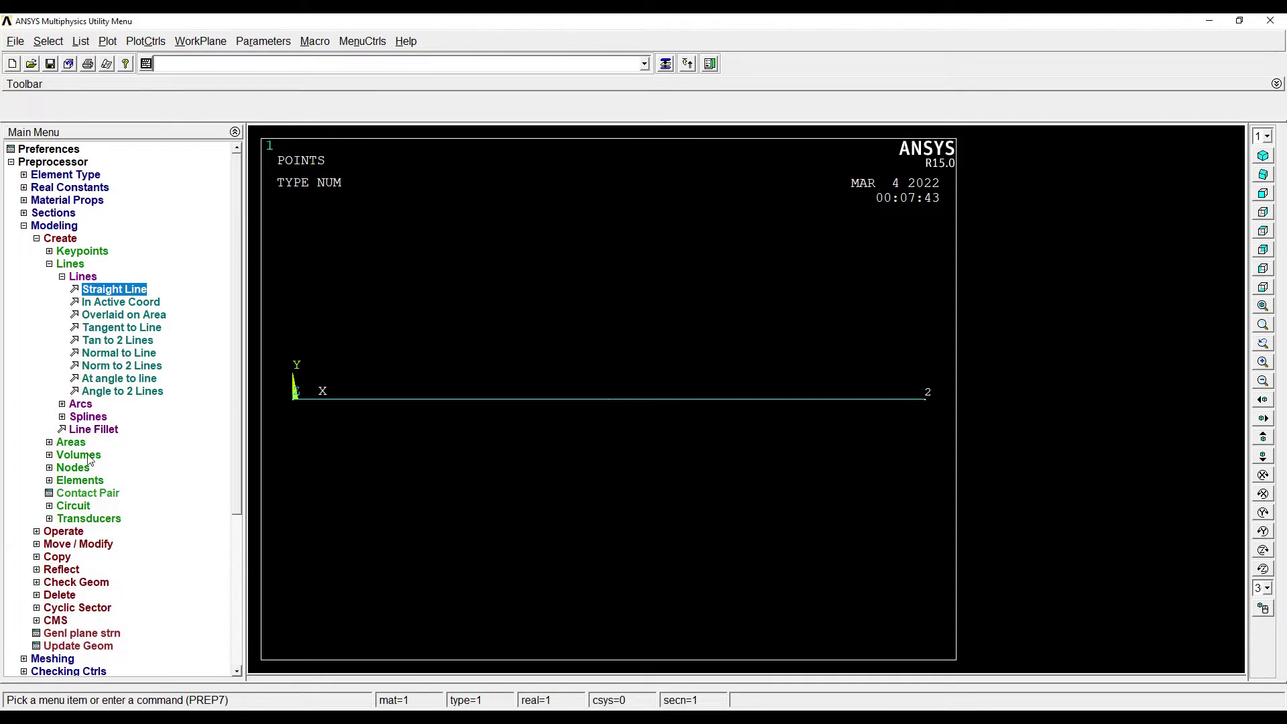
pyautogui.click(45, 228)
# - Set manual size control on all lines to 4 element divisions
pyautogui.click(56, 240)
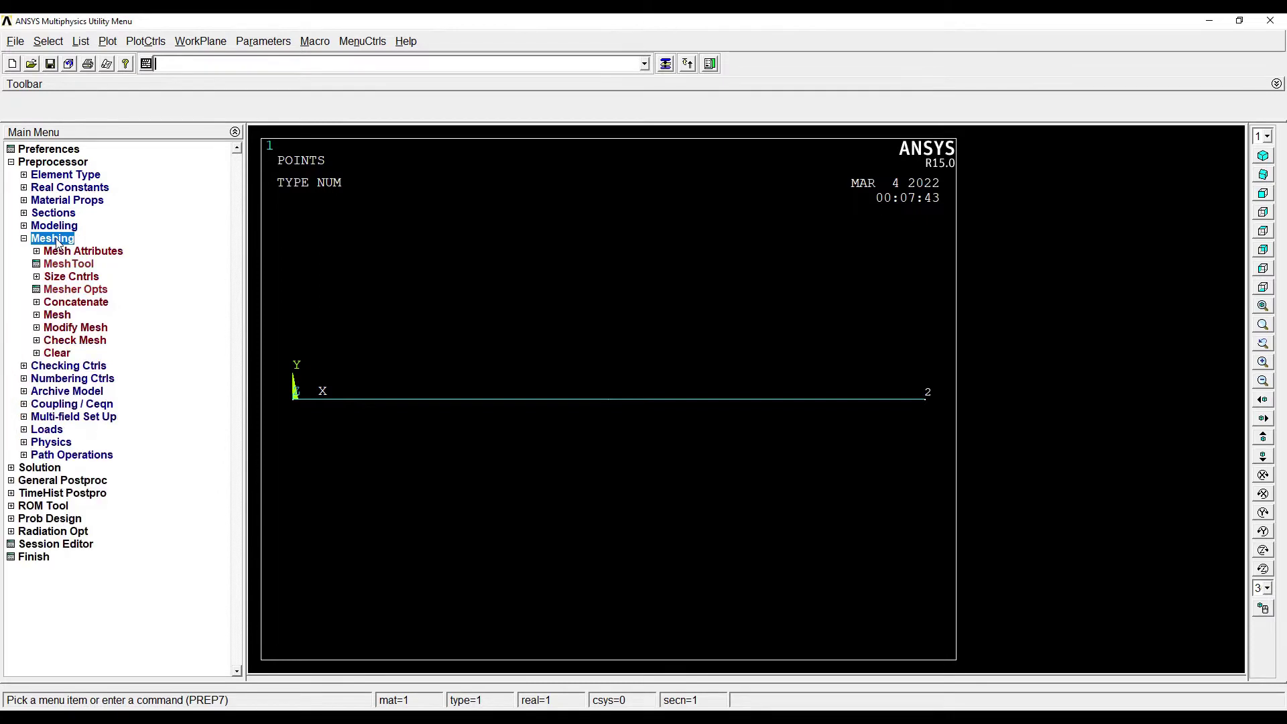
pyautogui.click(71, 277)
pyautogui.click(83, 303)
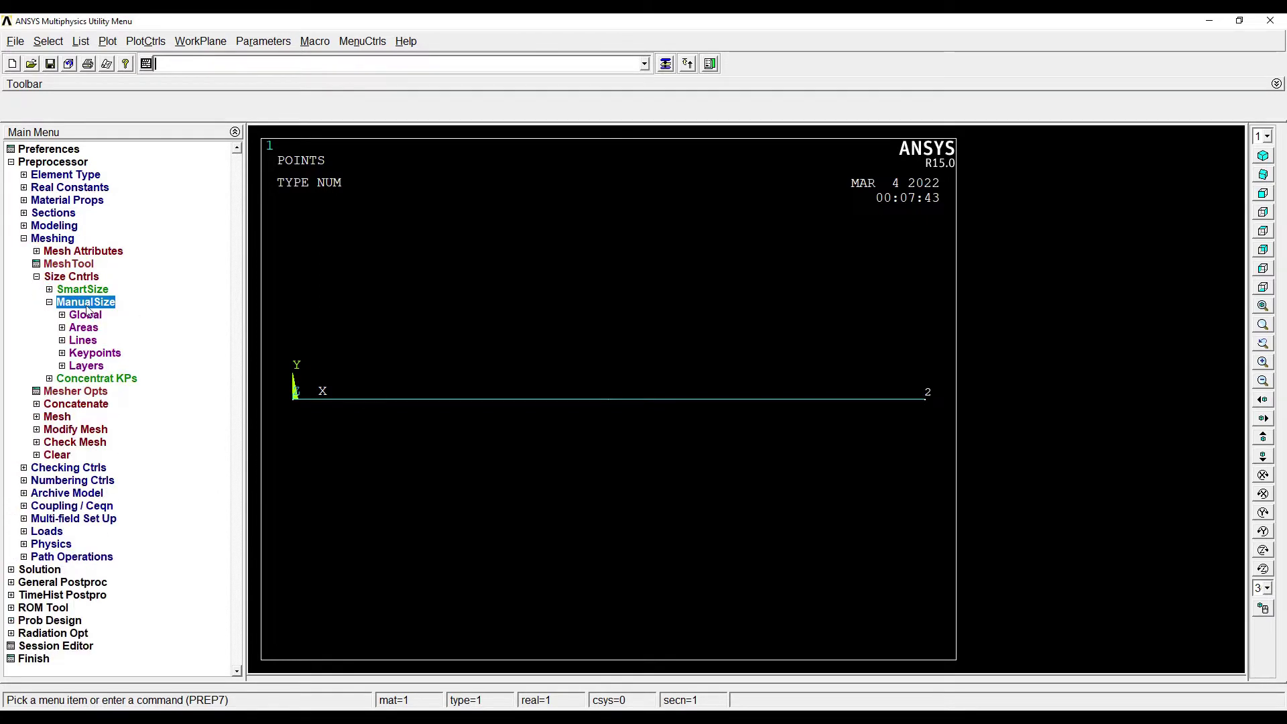
pyautogui.click(82, 341)
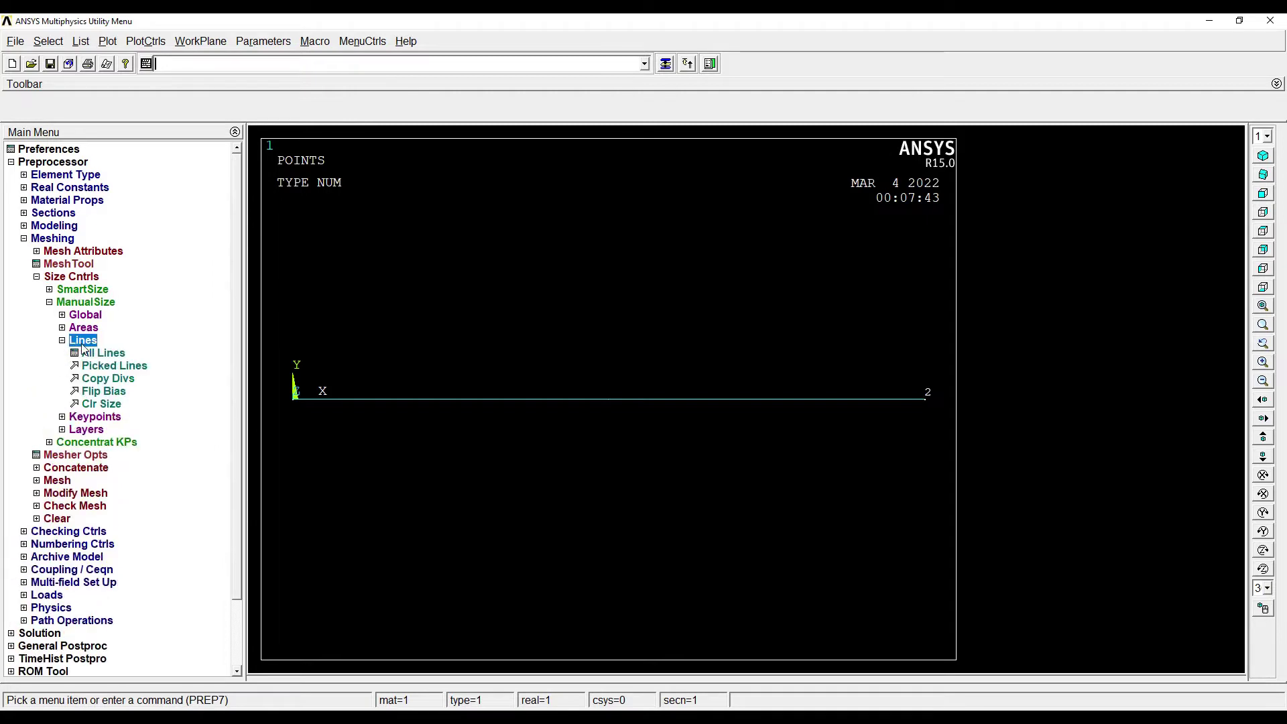
pyautogui.click(107, 355)
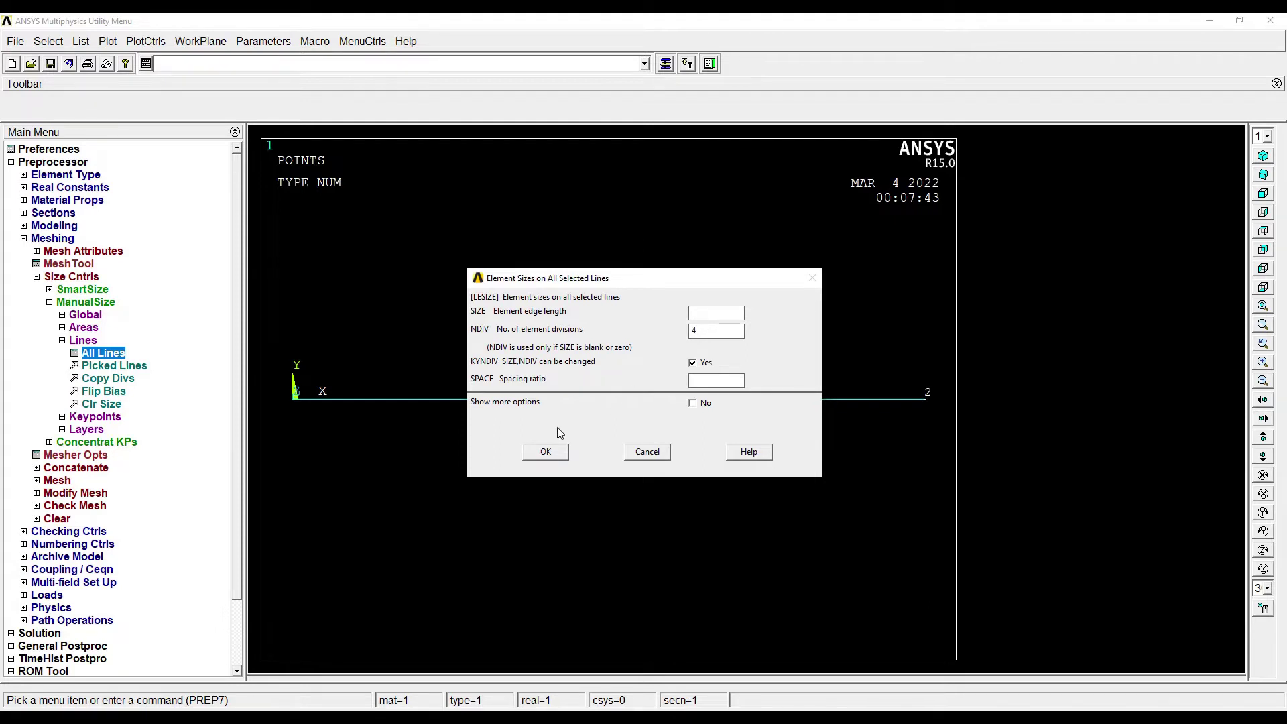
pyautogui.click(551, 452)
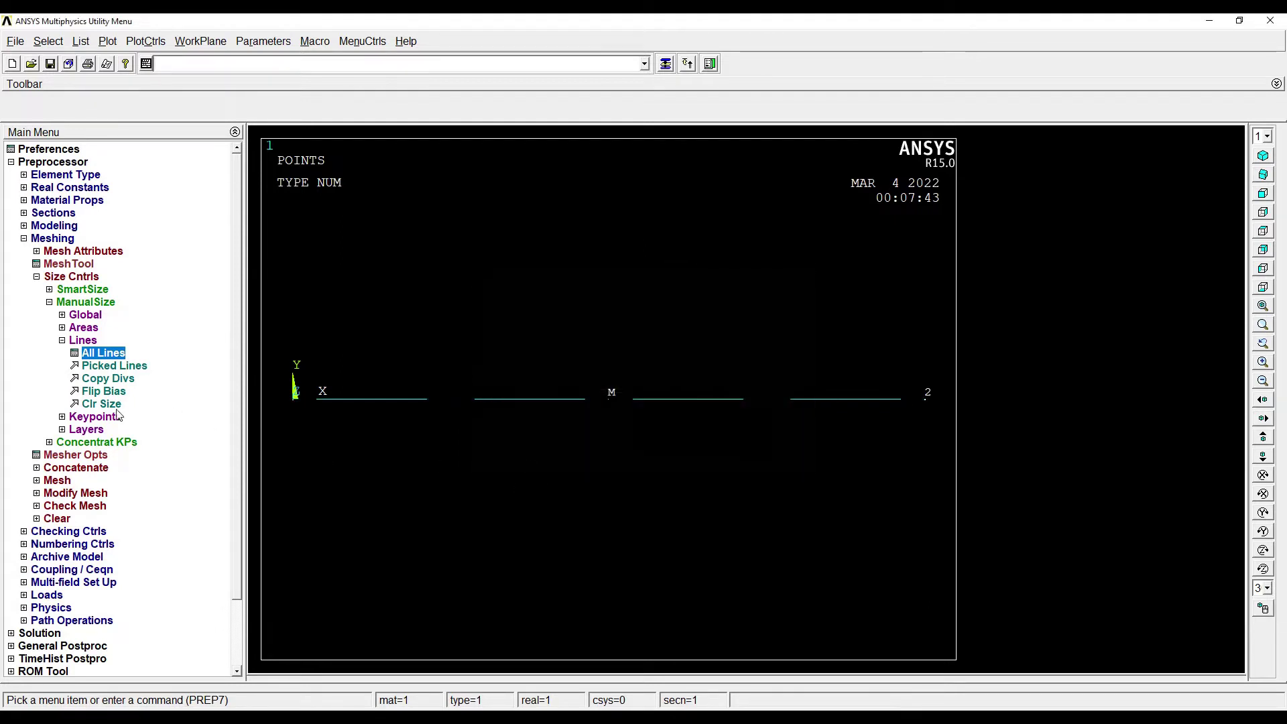
# - Mesh the single beam line into its four elements
pyautogui.click(73, 483)
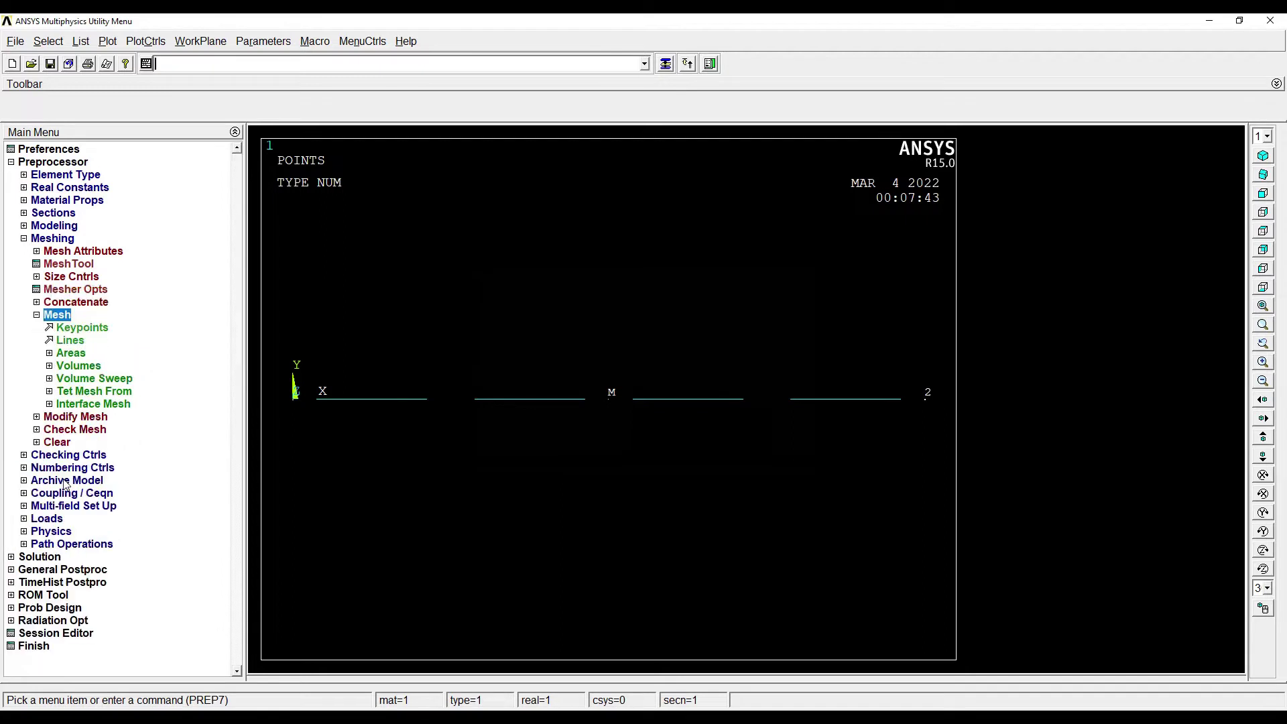
pyautogui.click(74, 344)
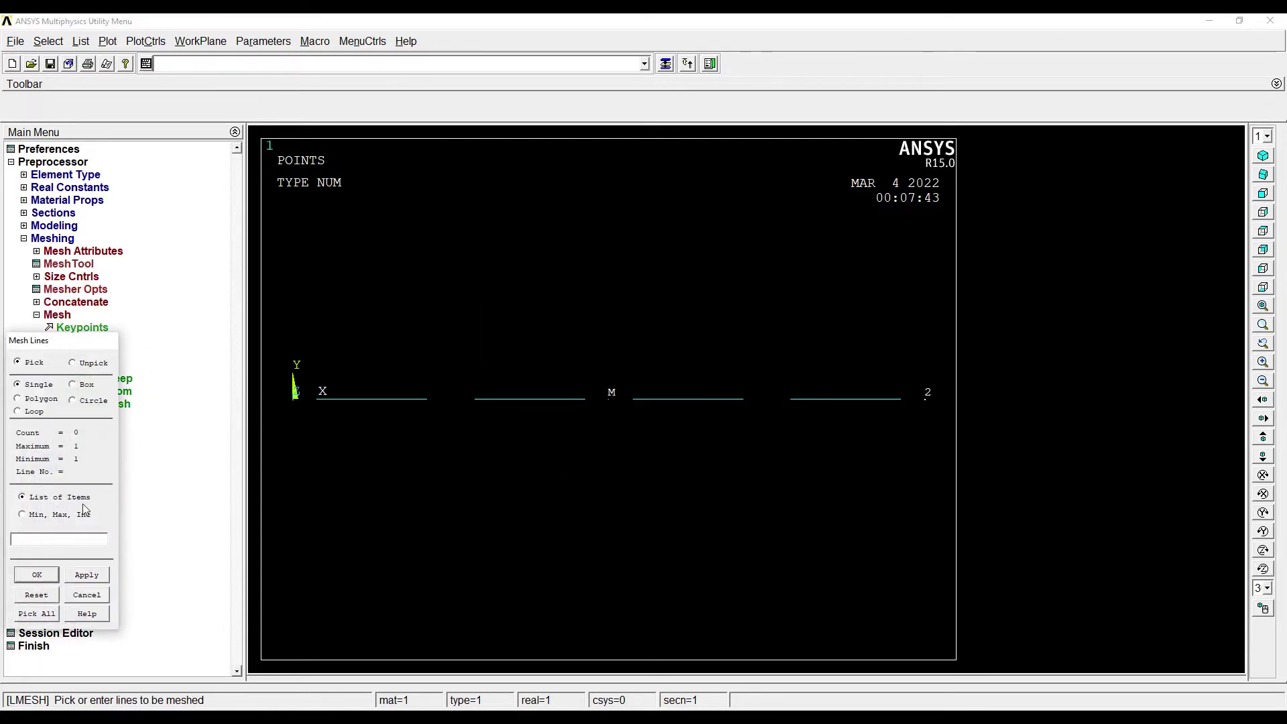
pyautogui.click(34, 613)
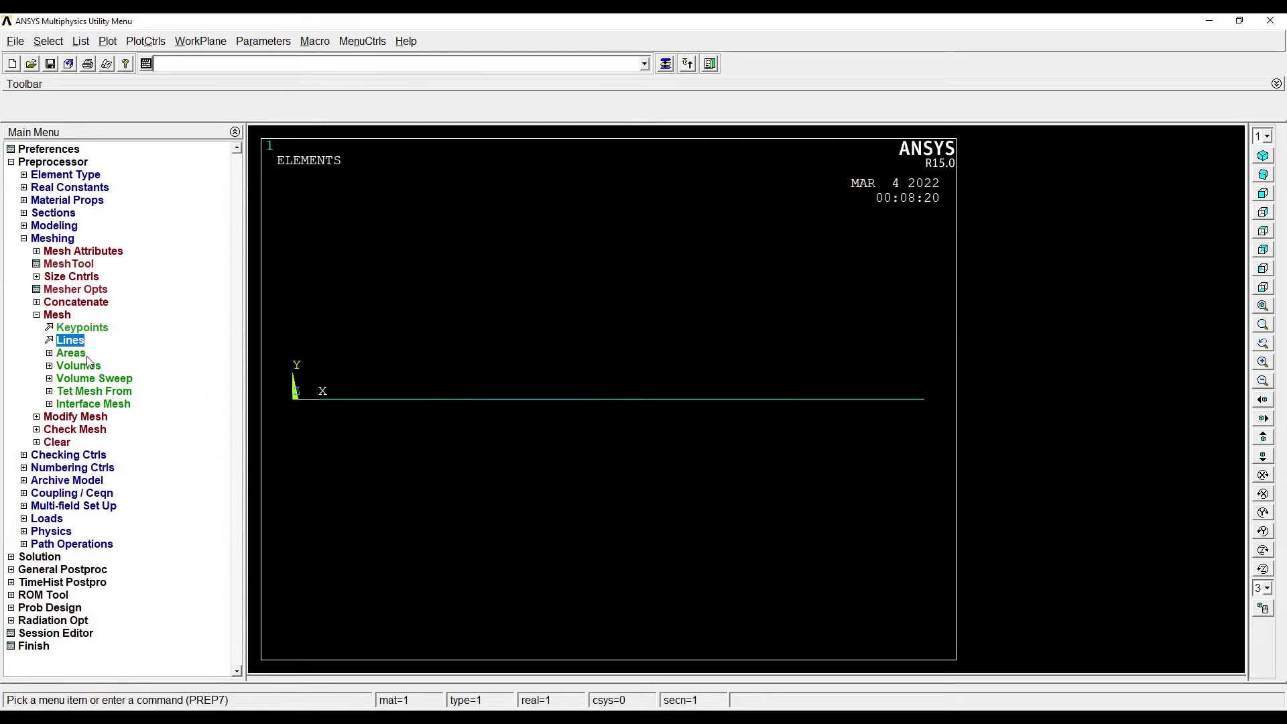
pyautogui.click(67, 318)
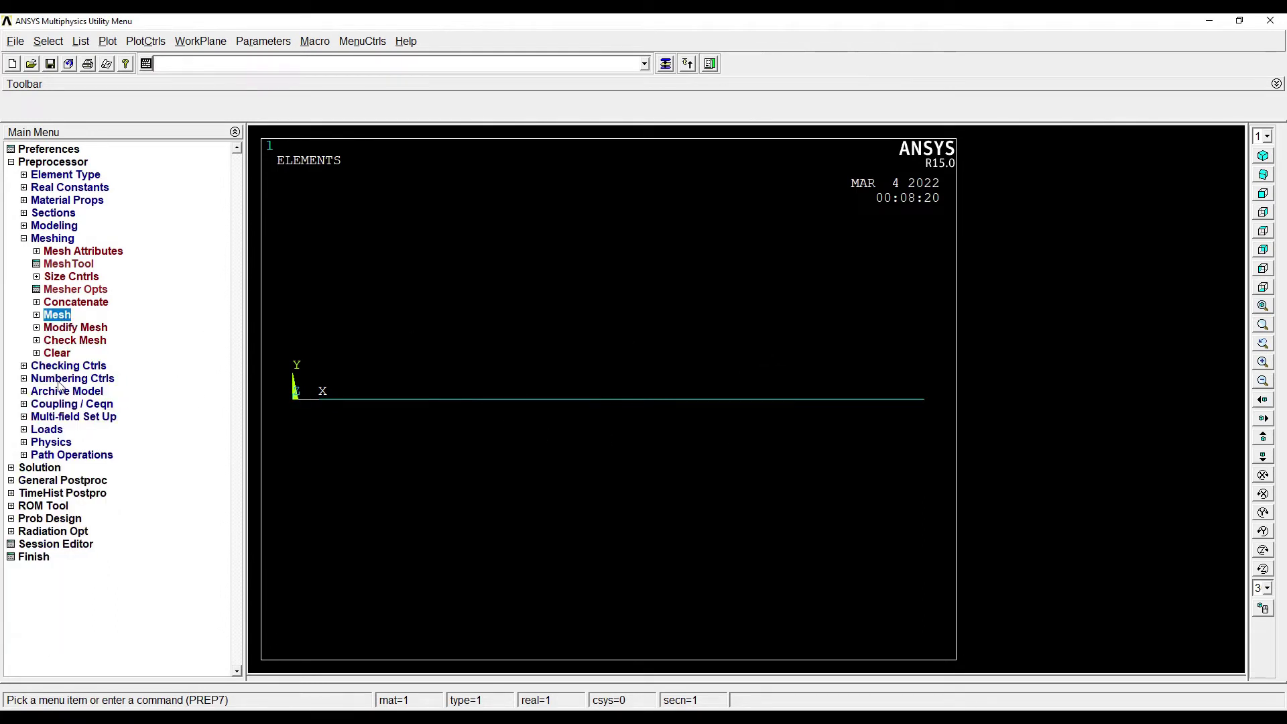
# - Constrain All DOF at keypoint 1 as the fixed support
pyautogui.click(47, 429)
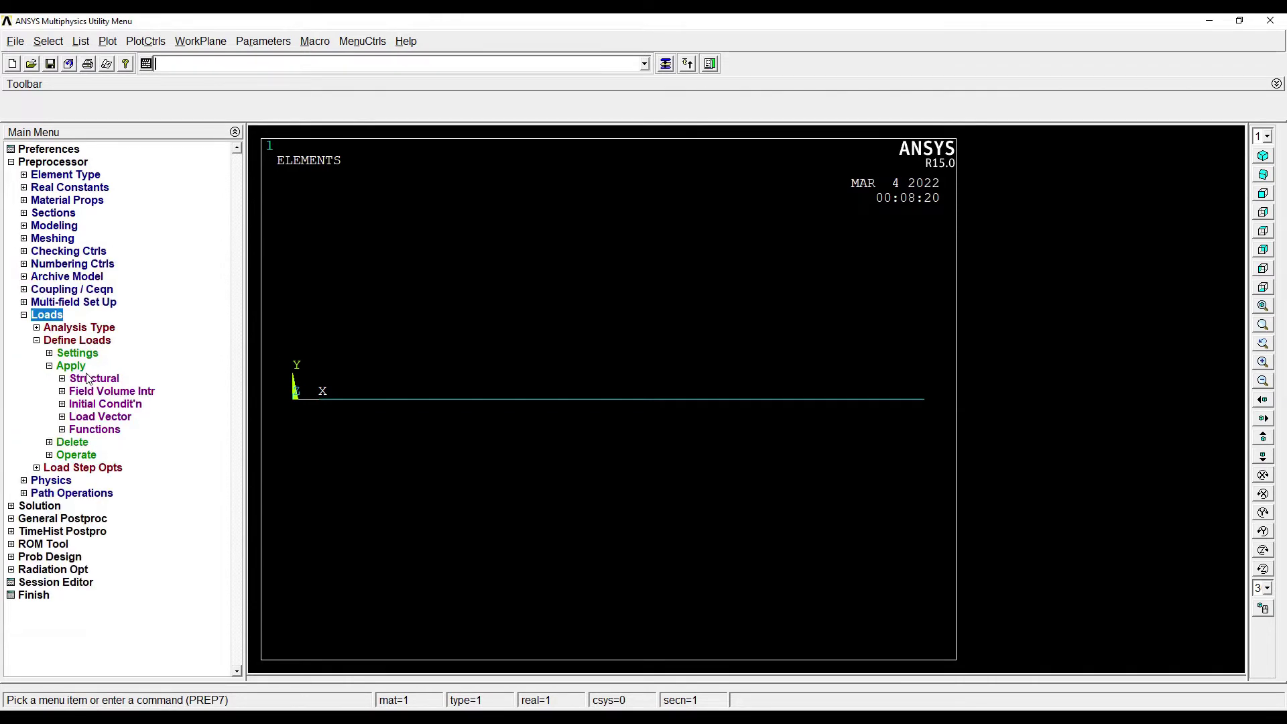
pyautogui.click(86, 384)
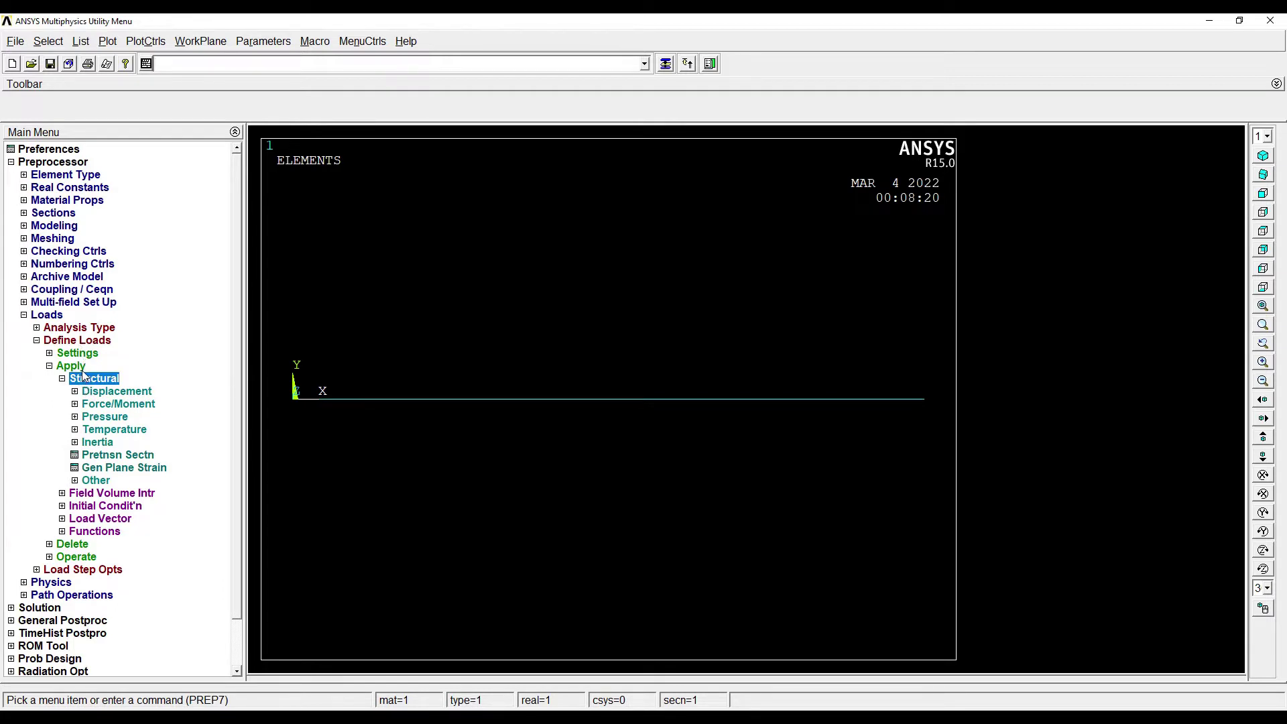
pyautogui.click(137, 392)
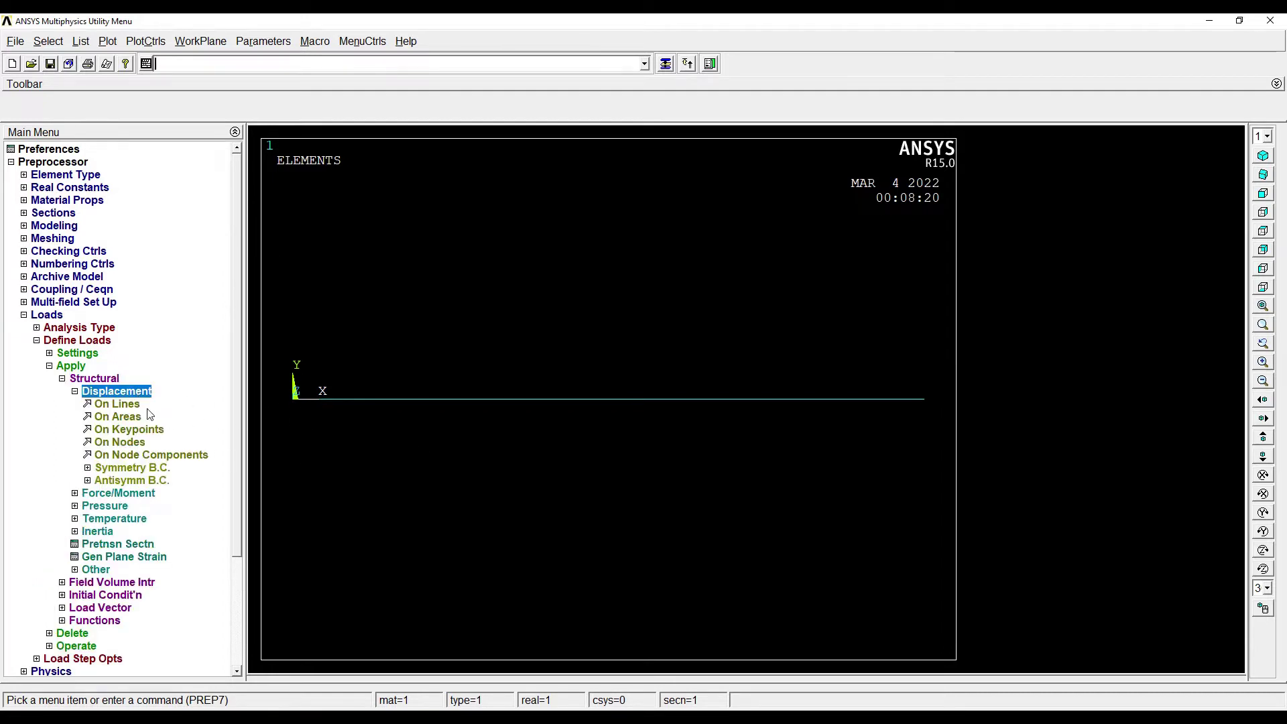
pyautogui.click(128, 429)
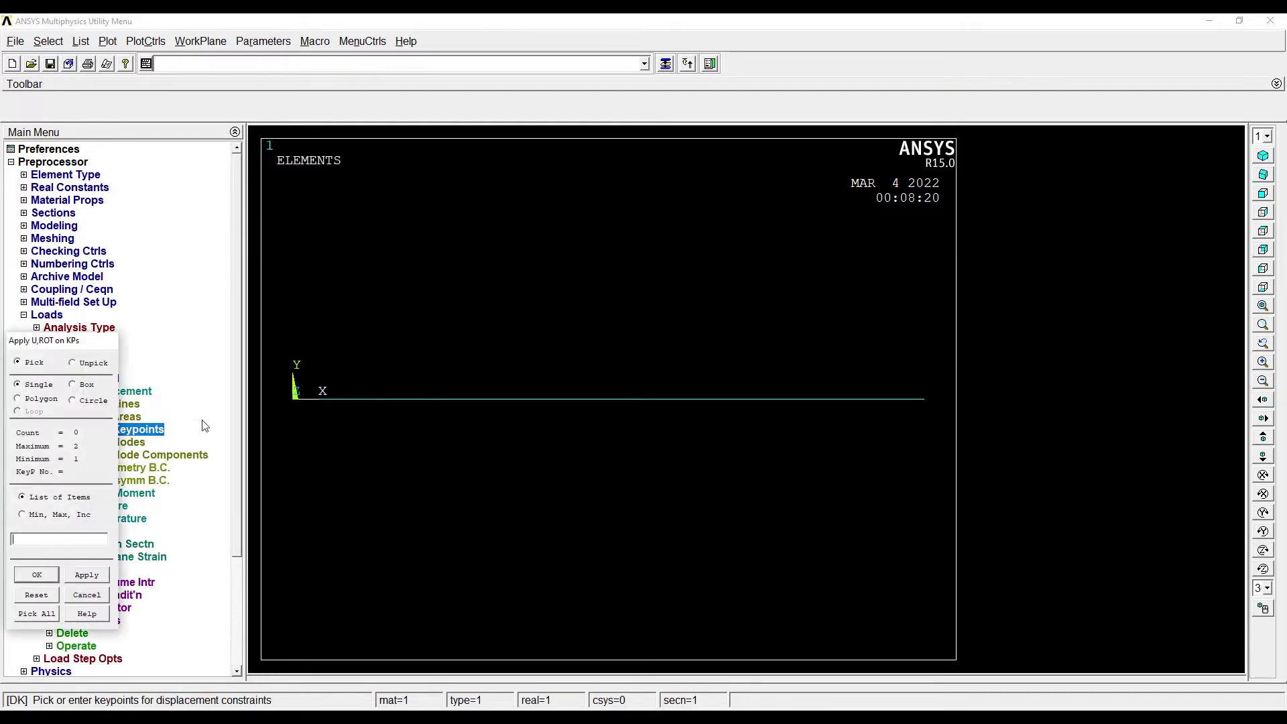
pyautogui.click(293, 403)
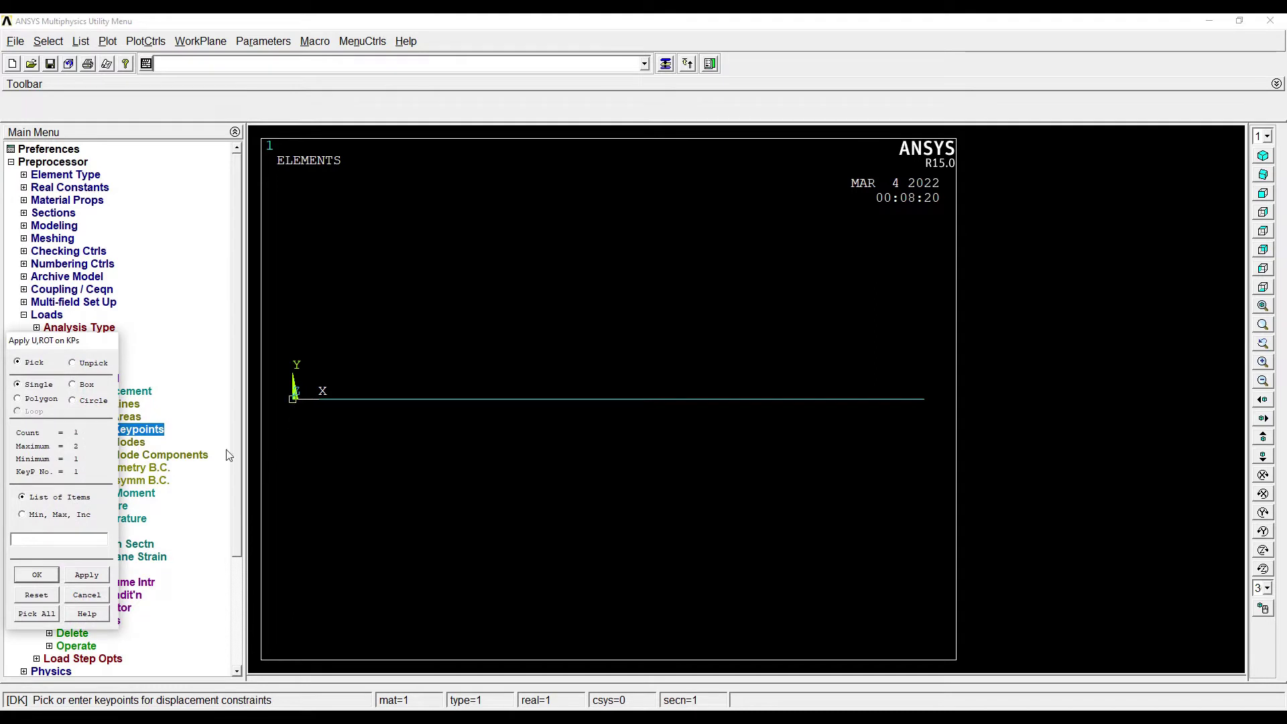
pyautogui.click(51, 580)
pyautogui.click(722, 310)
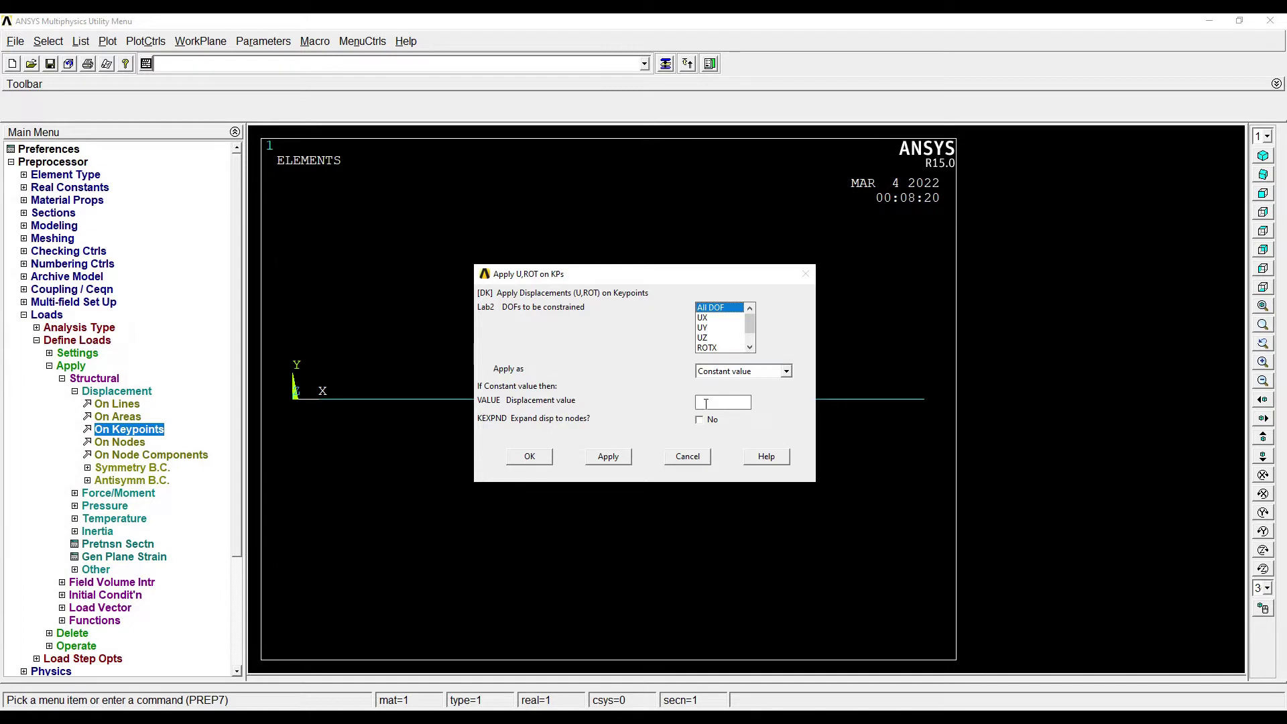
pyautogui.click(530, 457)
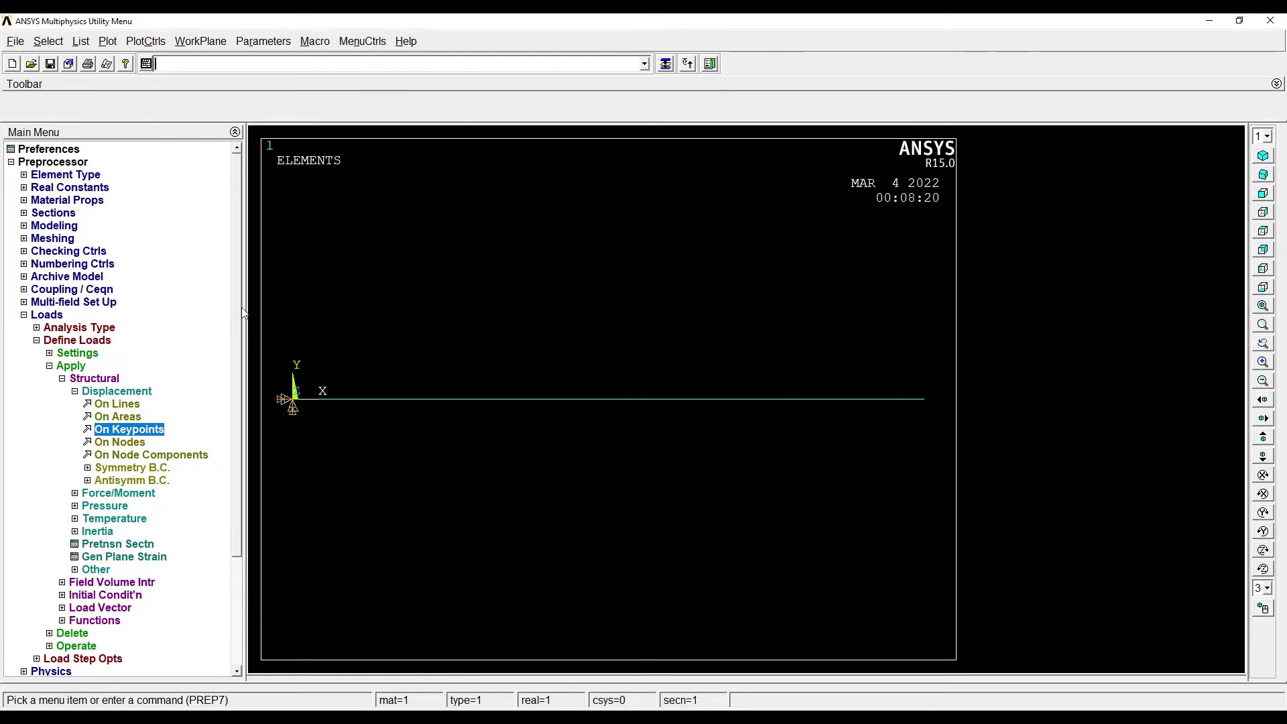
# - Apply a pressure of 100 on all beam elements
pyautogui.click(105, 506)
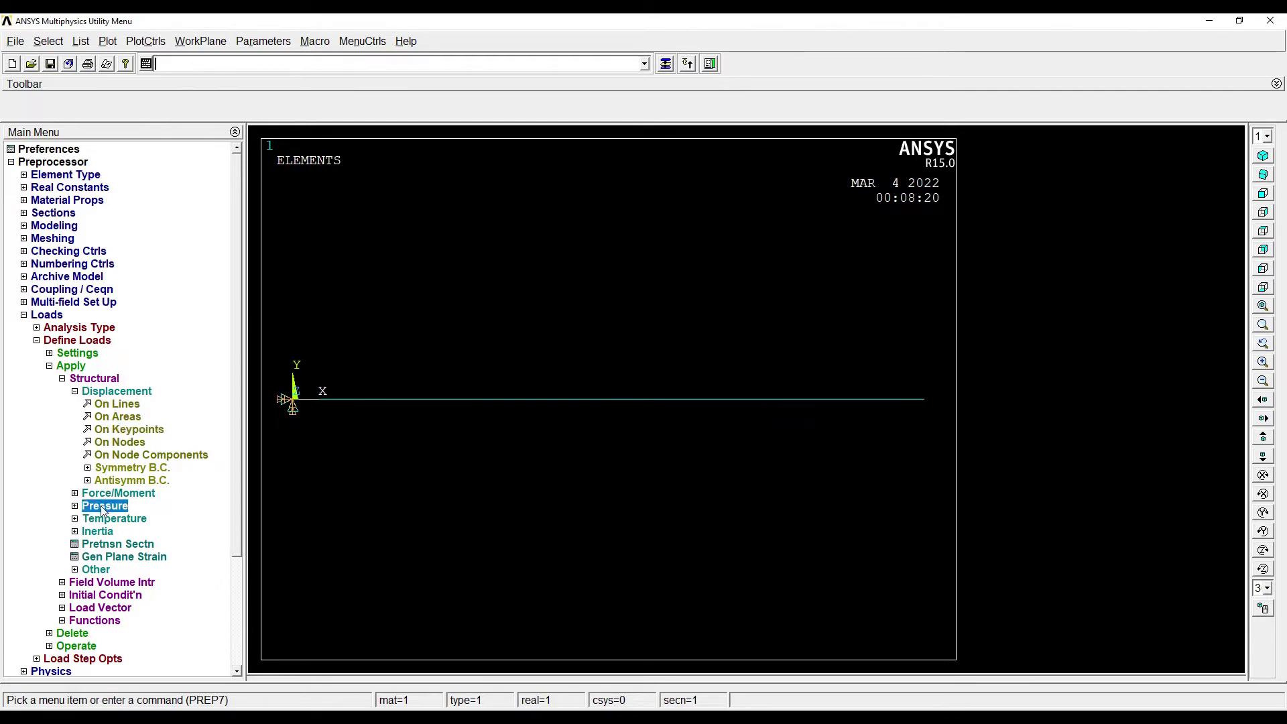
pyautogui.click(121, 429)
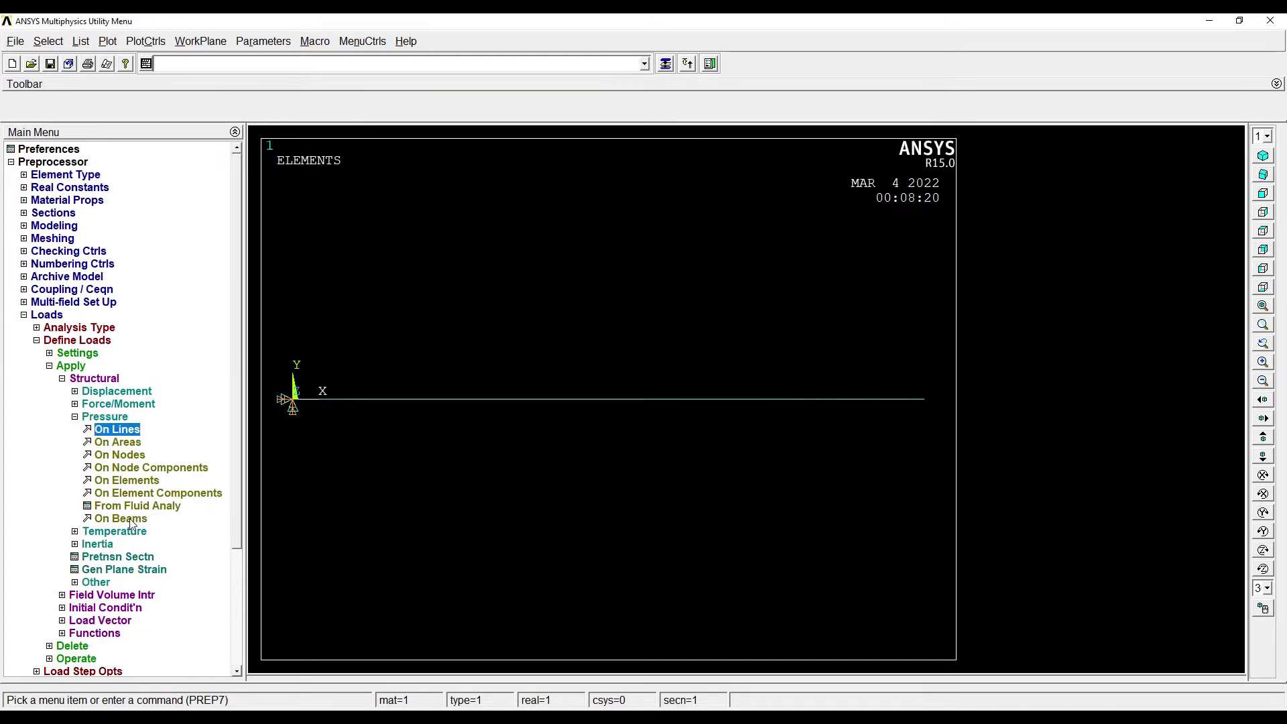
pyautogui.click(132, 519)
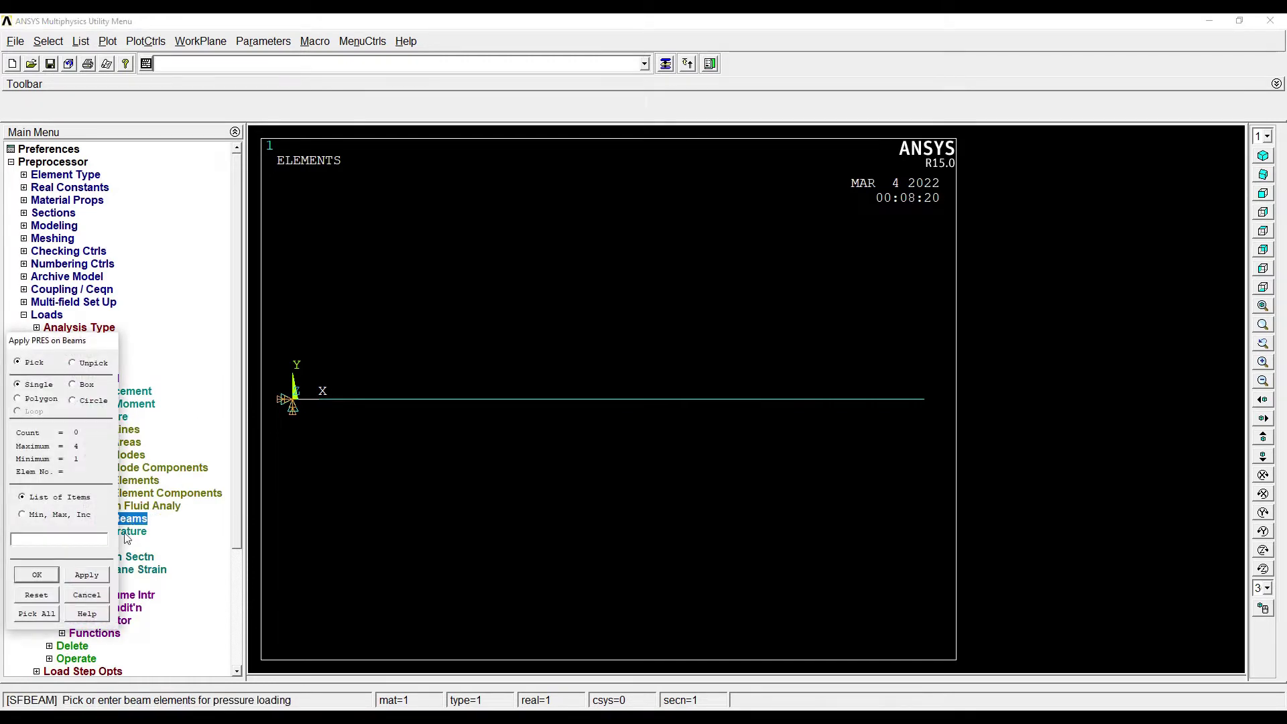
pyautogui.click(39, 614)
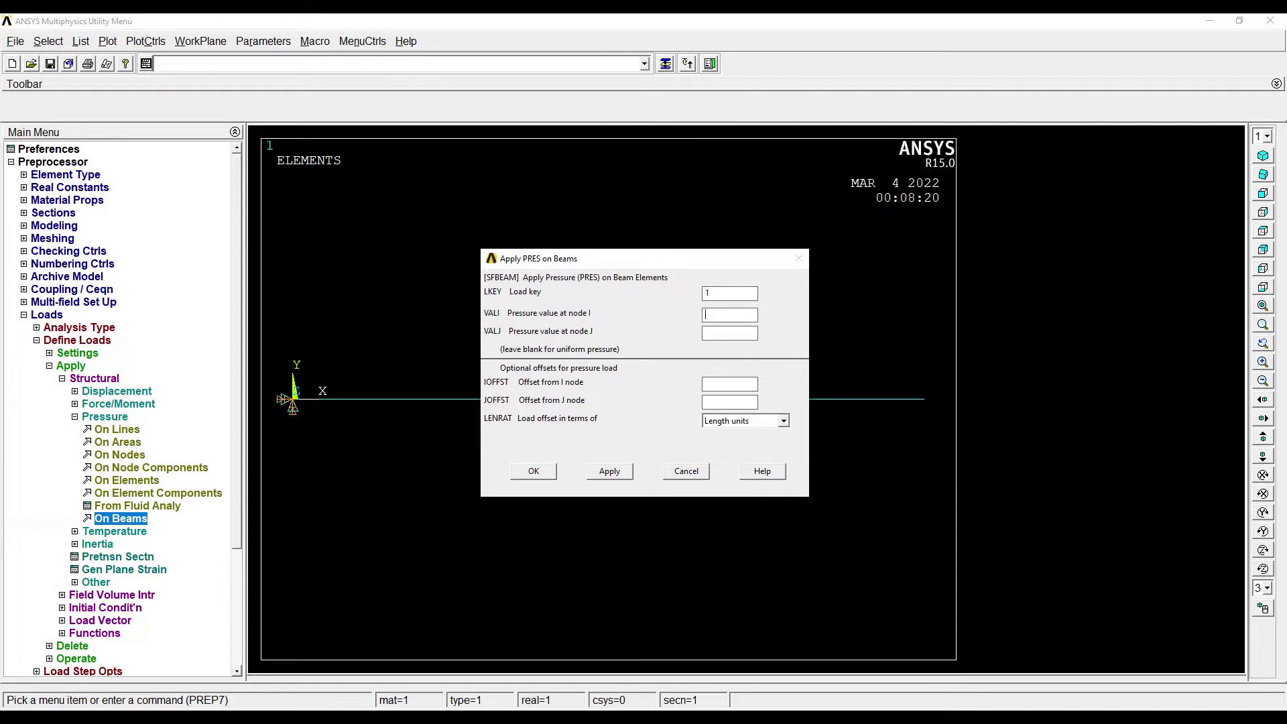
pyautogui.write('100')
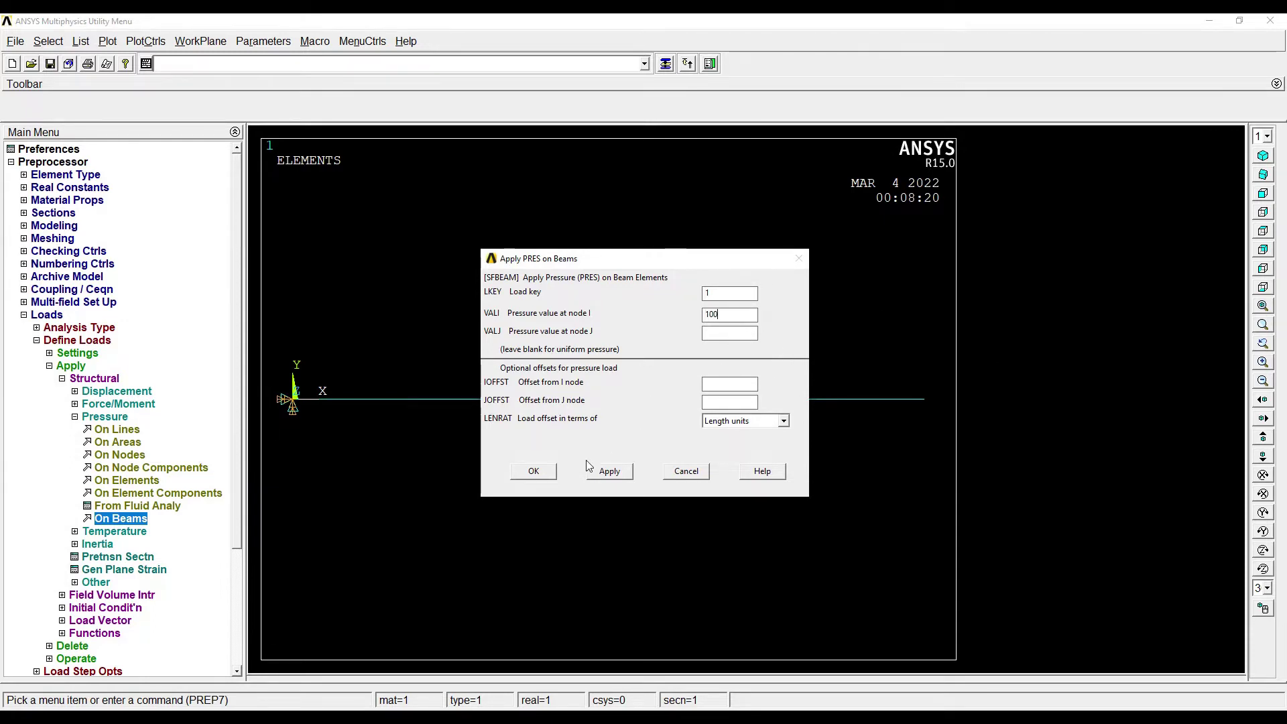
pyautogui.click(541, 474)
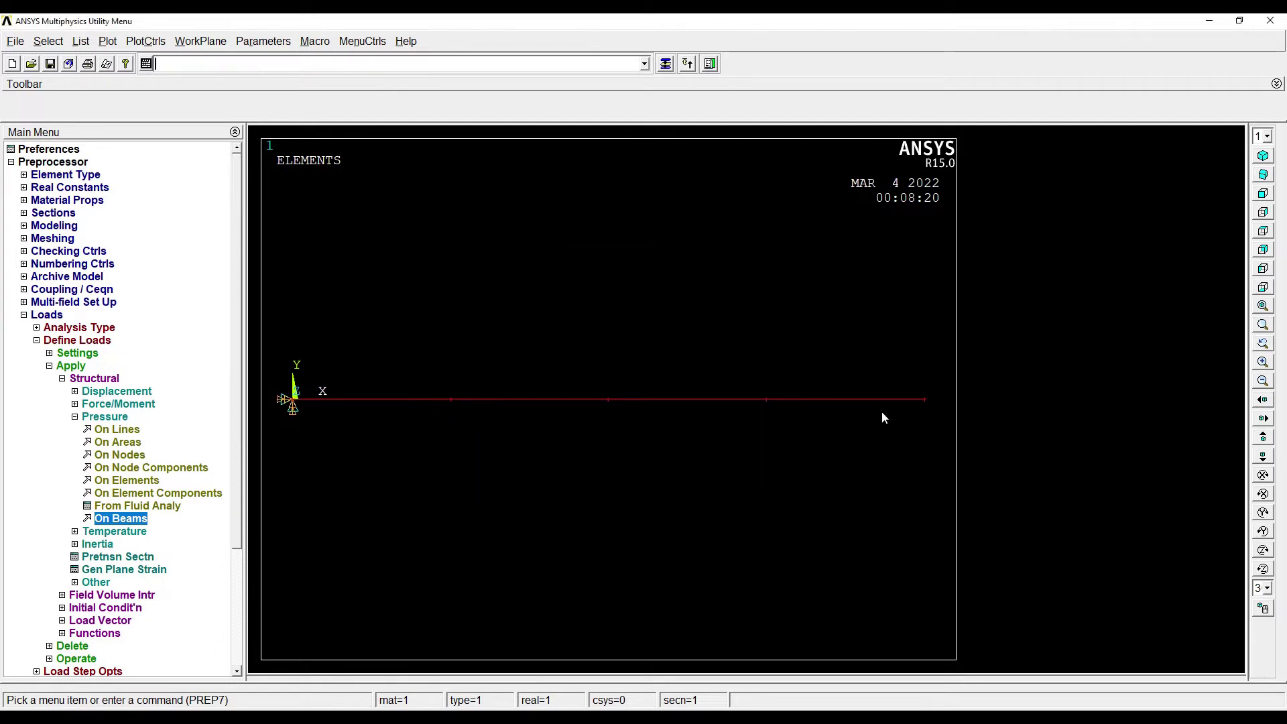
# - Show the beam in front view to see the pressure arrows
pyautogui.click(1262, 288)
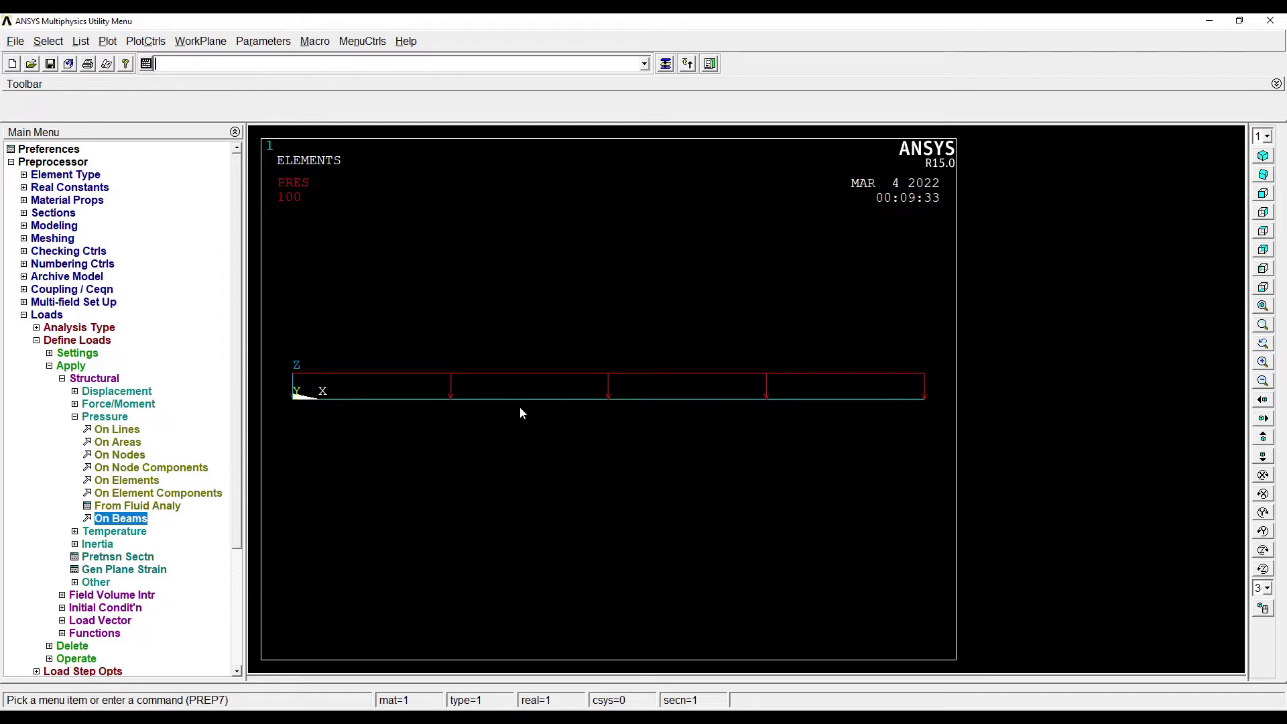
pyautogui.doubleClick(52, 316)
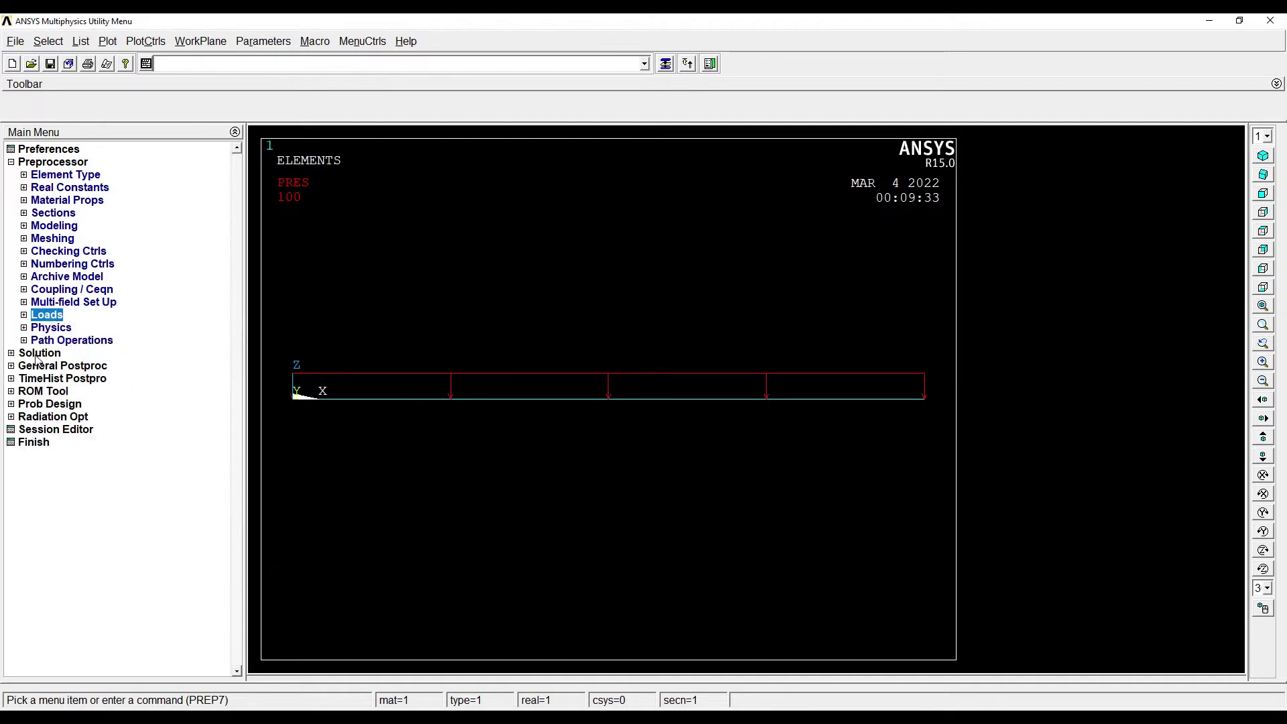
pyautogui.click(39, 354)
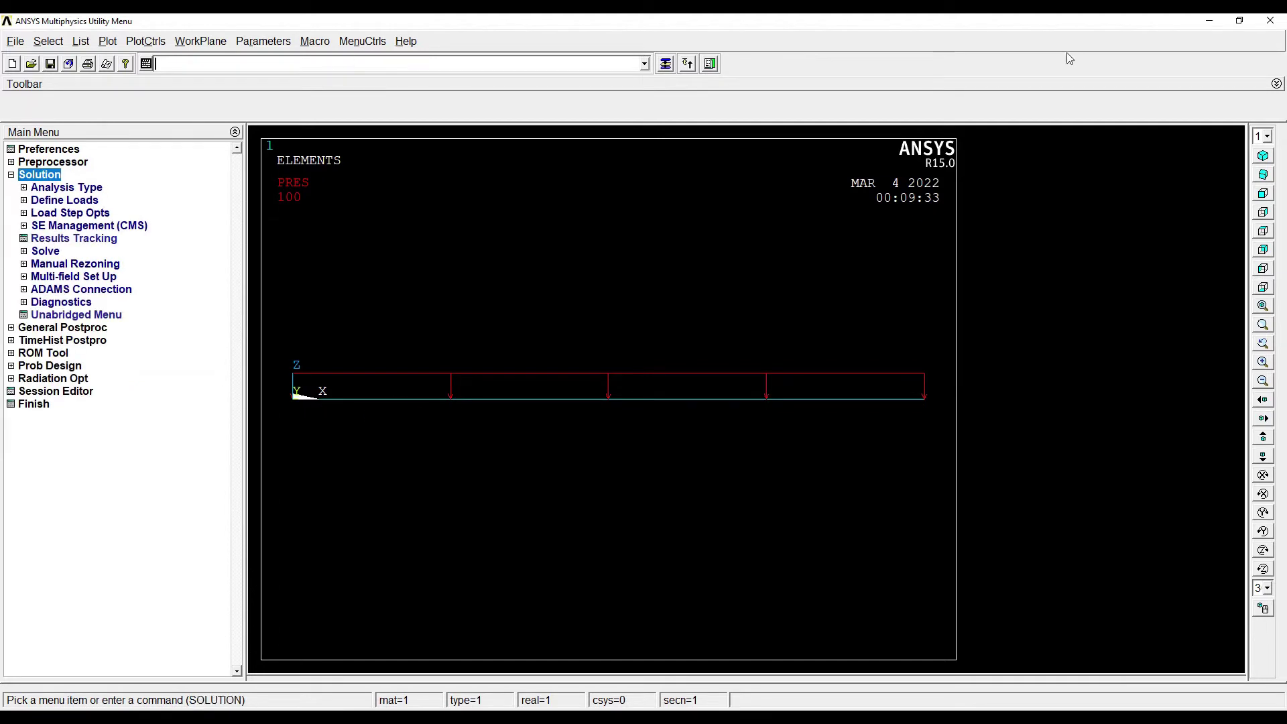
# - Solve the current load step, then dismiss the 'Solution is done!' note and /STATUS window
pyautogui.click(38, 254)
pyautogui.click(71, 264)
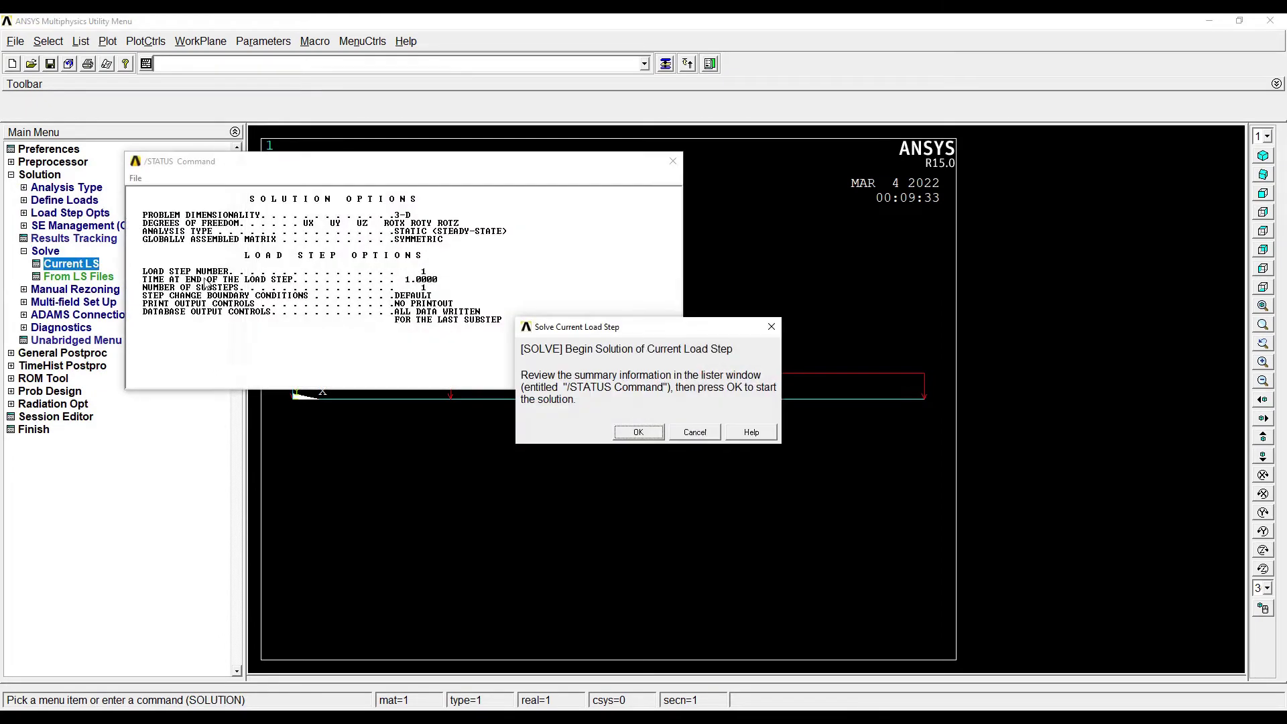
pyautogui.click(618, 432)
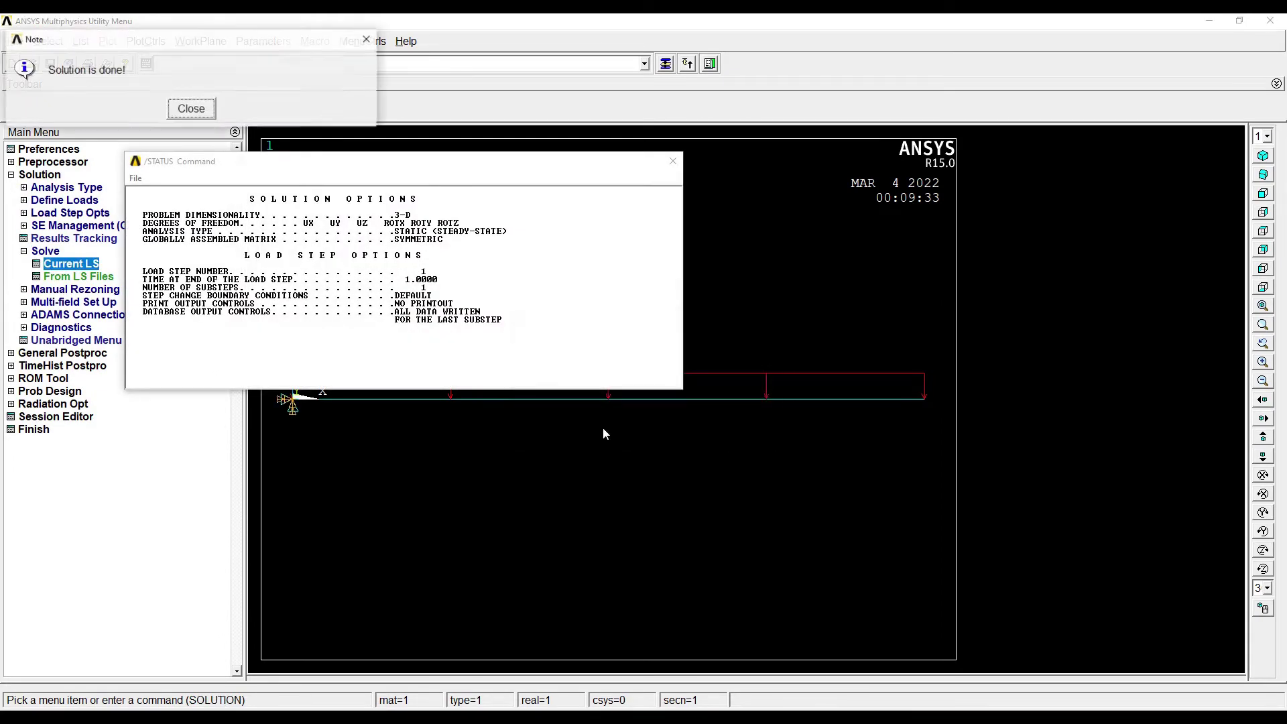
pyautogui.click(191, 108)
pyautogui.click(673, 161)
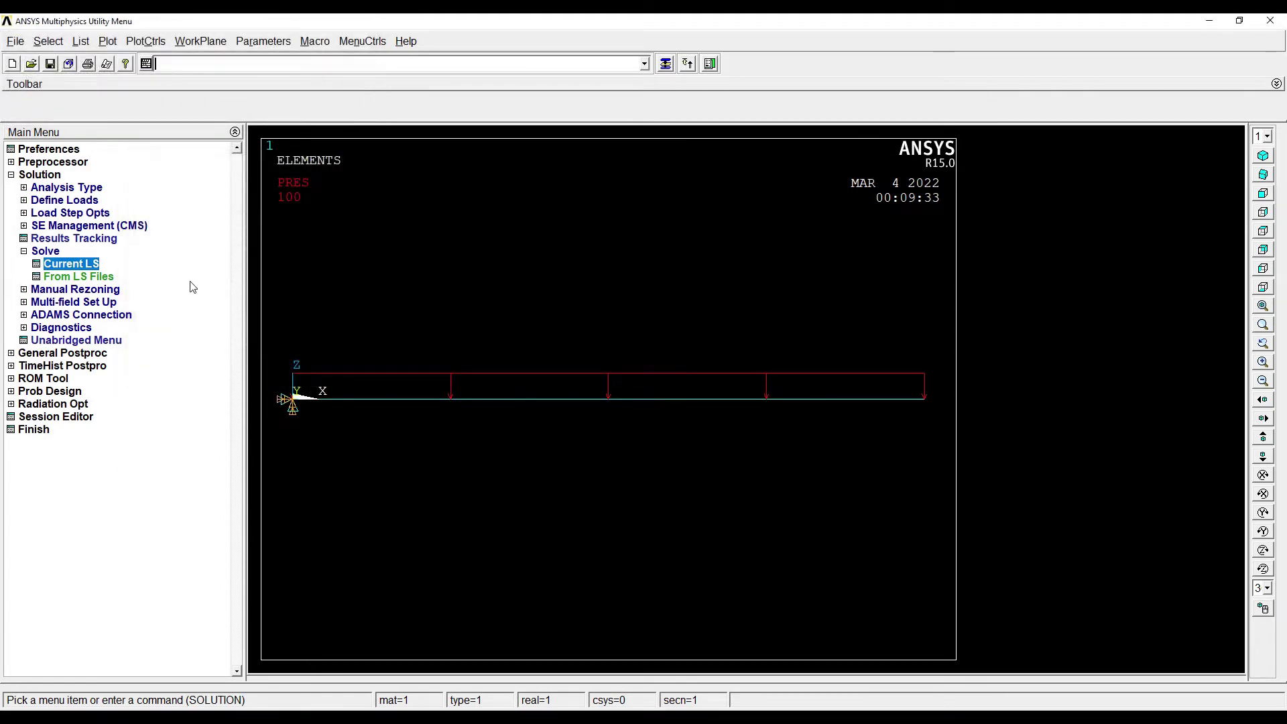
pyautogui.click(44, 354)
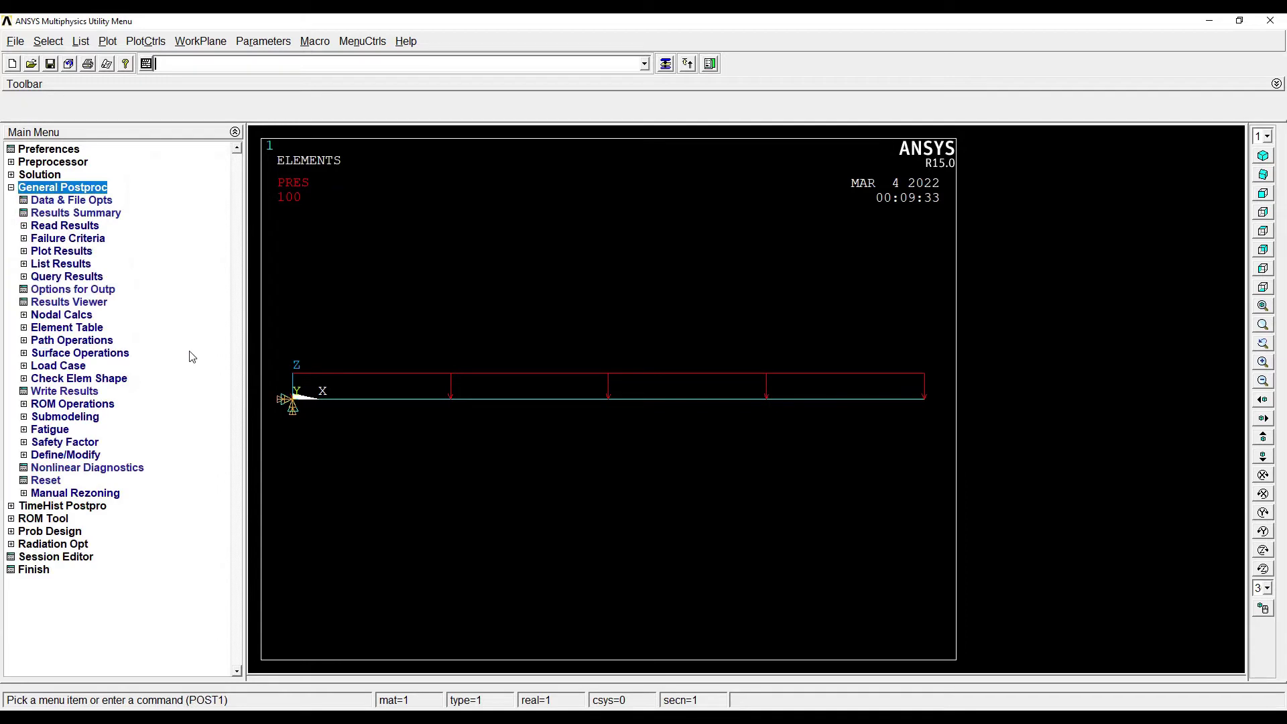
# - Plot the deformed beam over its undeformed outline, showing DMX 4708.27
pyautogui.click(66, 252)
pyautogui.click(69, 264)
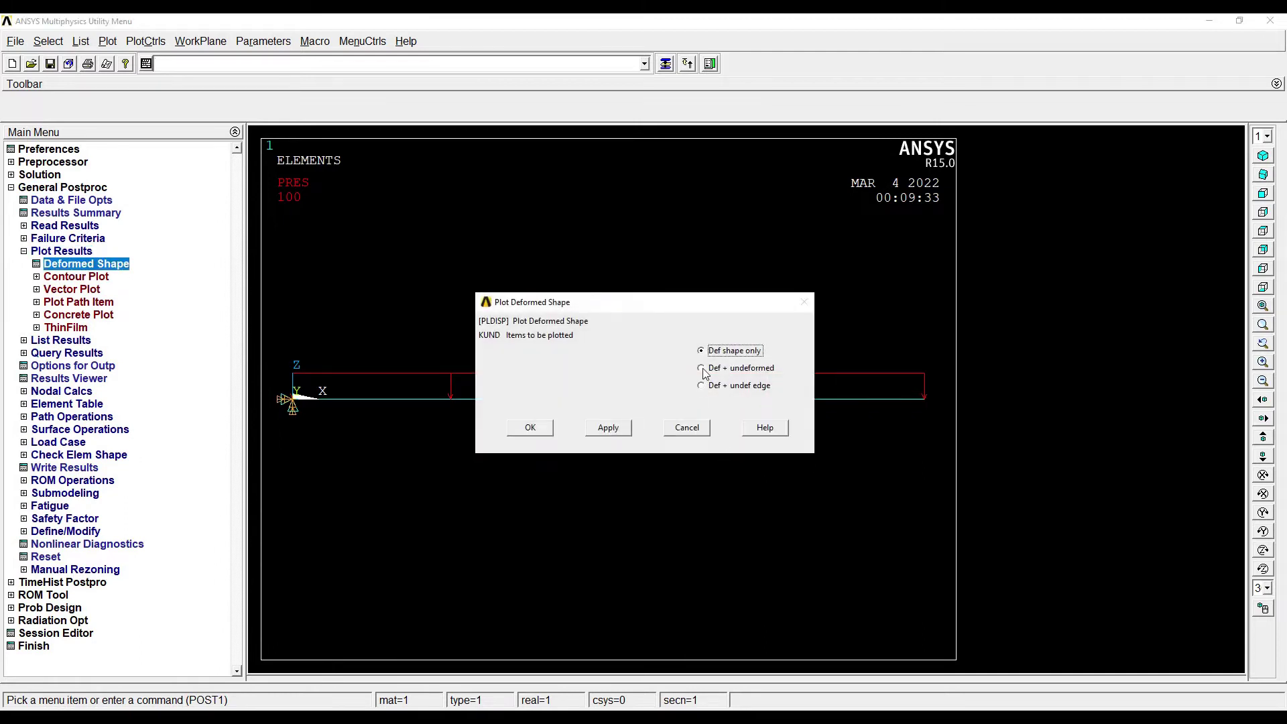
pyautogui.click(701, 368)
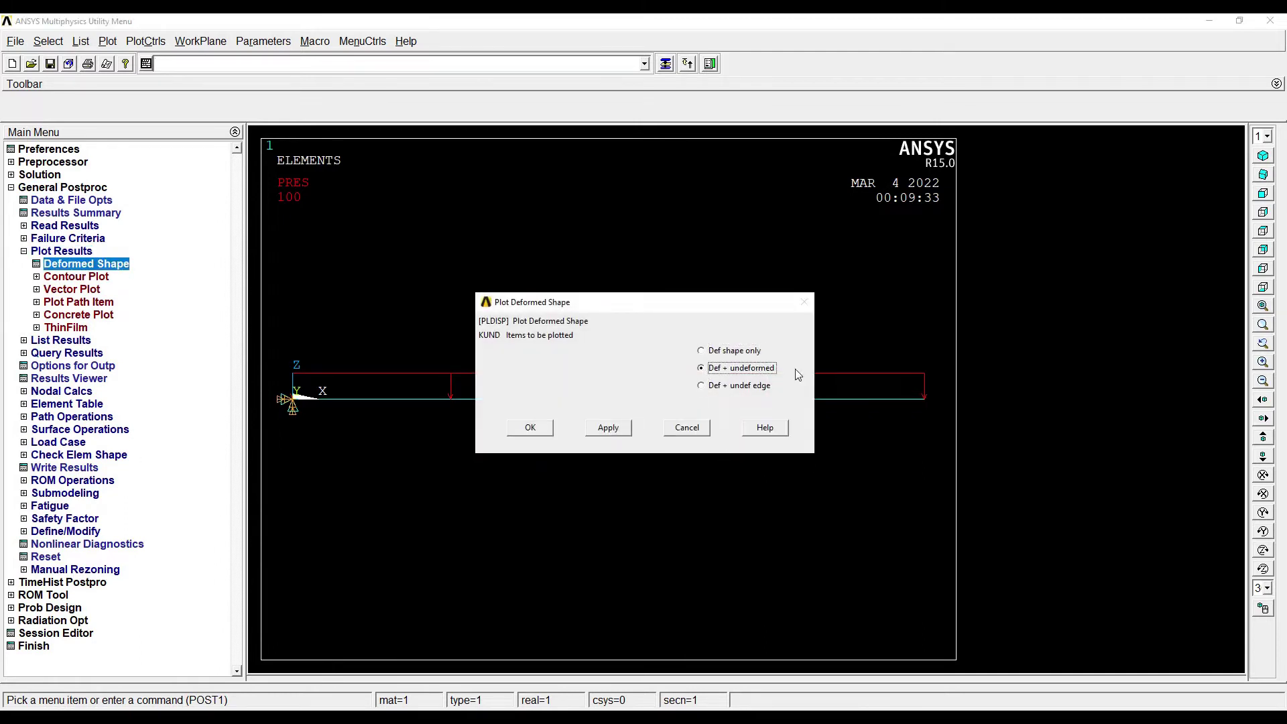
pyautogui.click(529, 431)
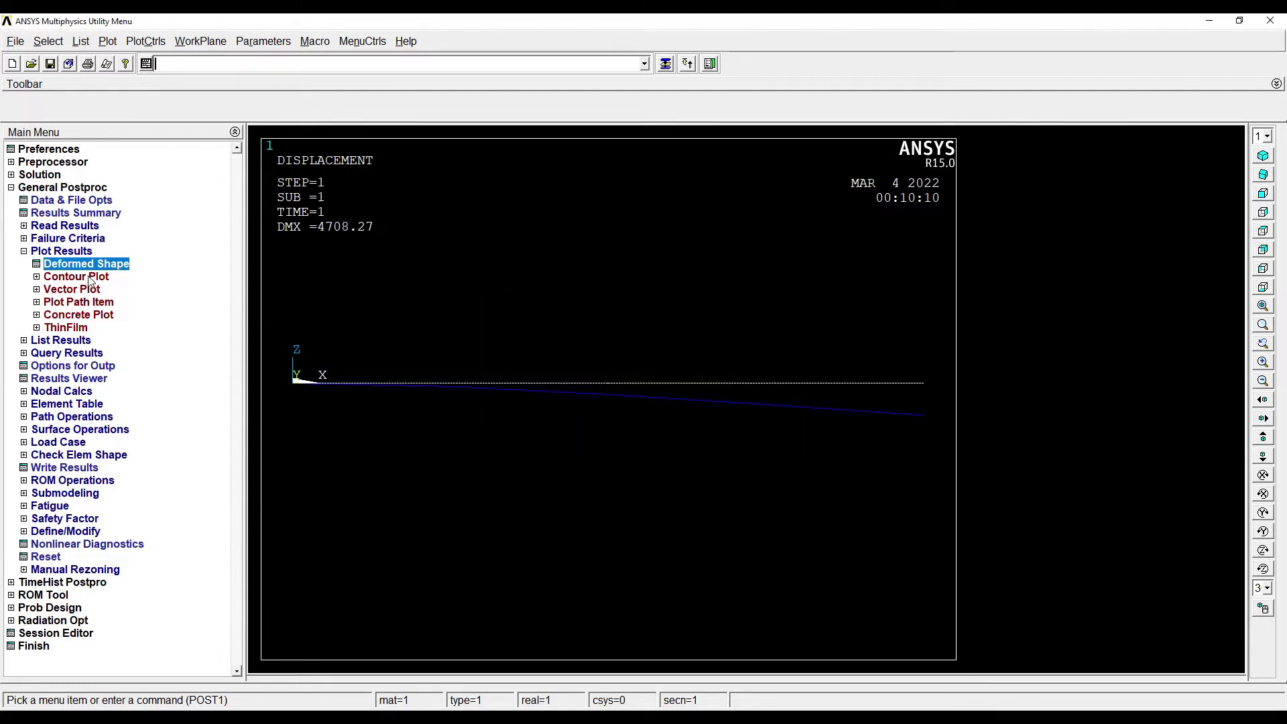
# - Turn /ESHAPE on to draw the beam as a solid rectangular section, viewed isometrically
pyautogui.click(135, 46)
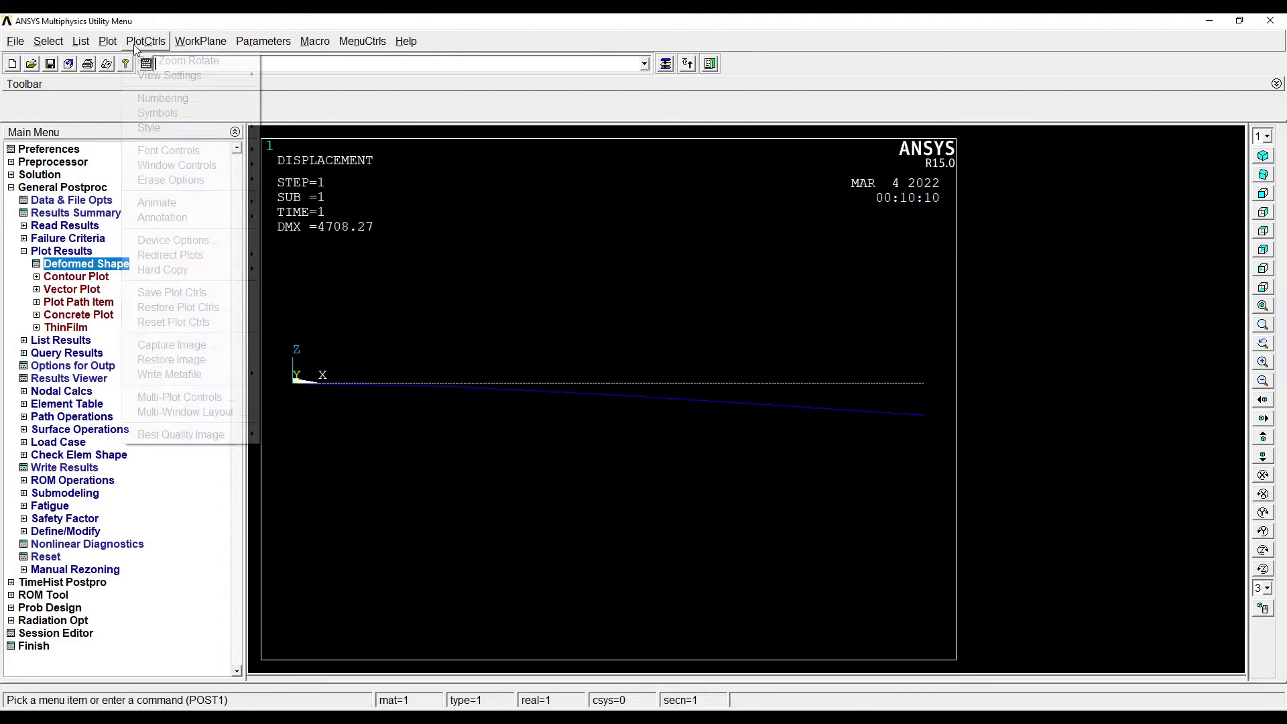
pyautogui.moveTo(225, 131)
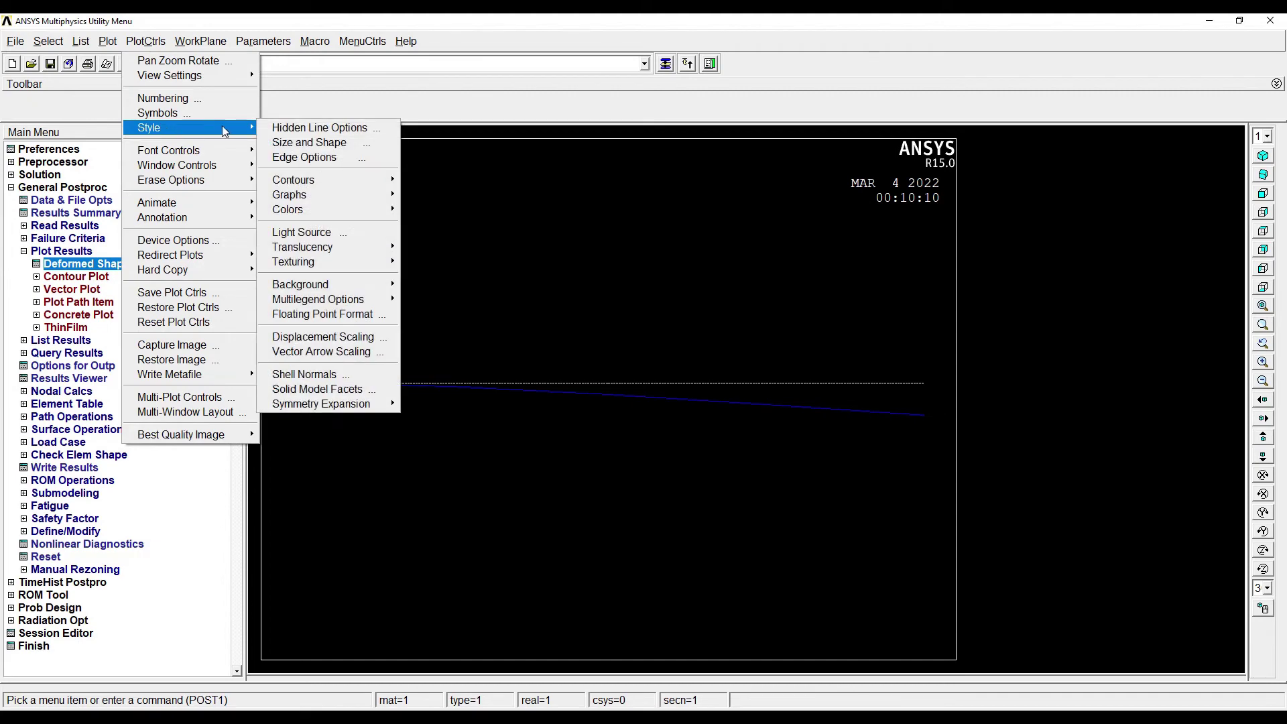
pyautogui.click(310, 143)
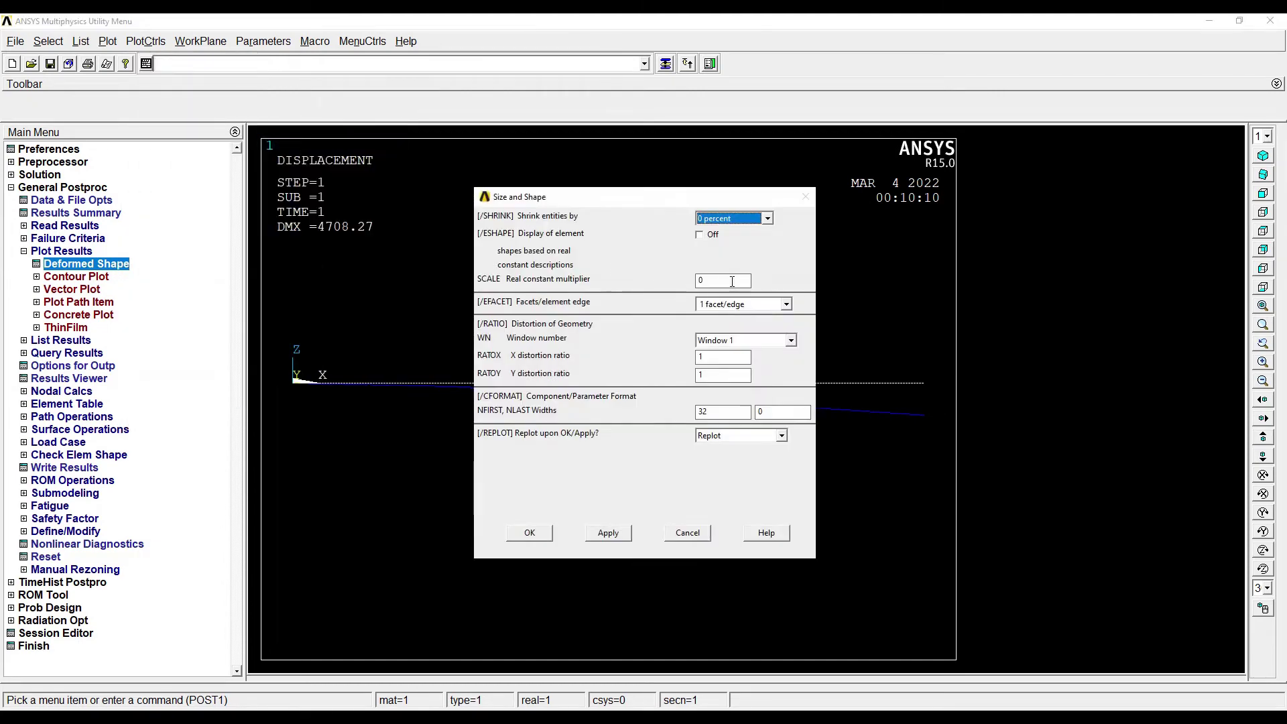
pyautogui.click(699, 236)
pyautogui.click(530, 532)
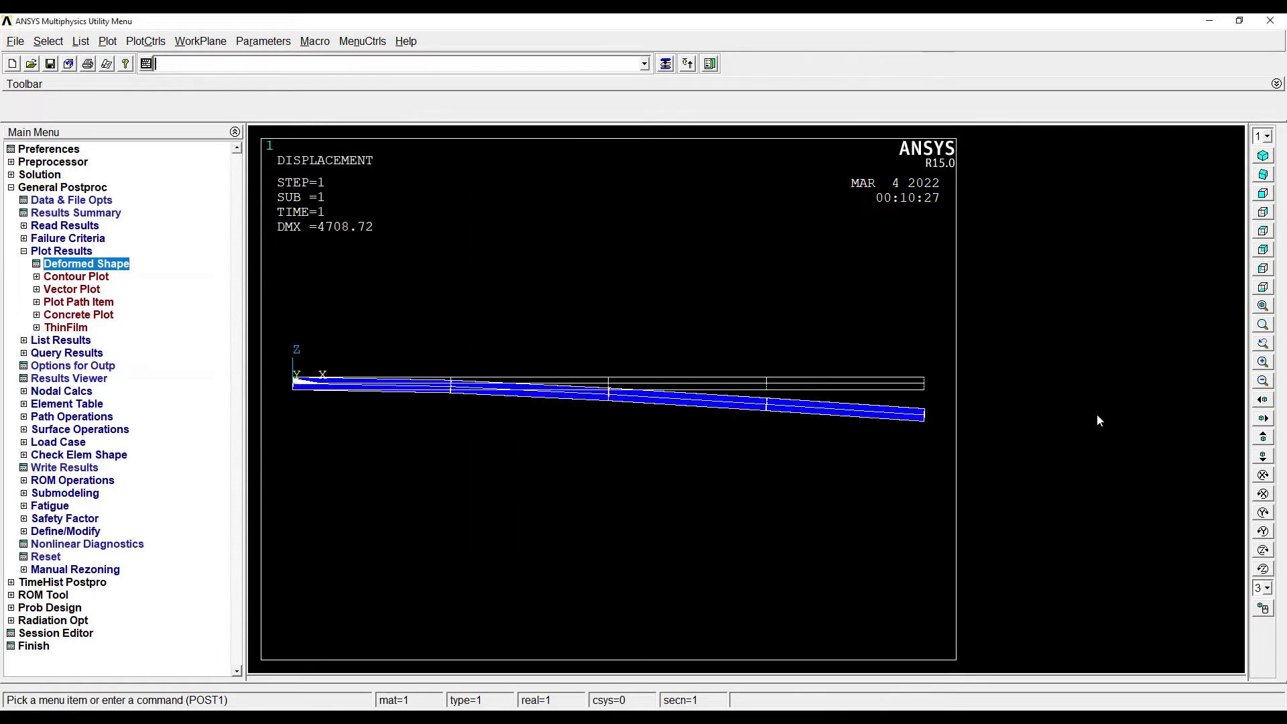
pyautogui.click(1264, 175)
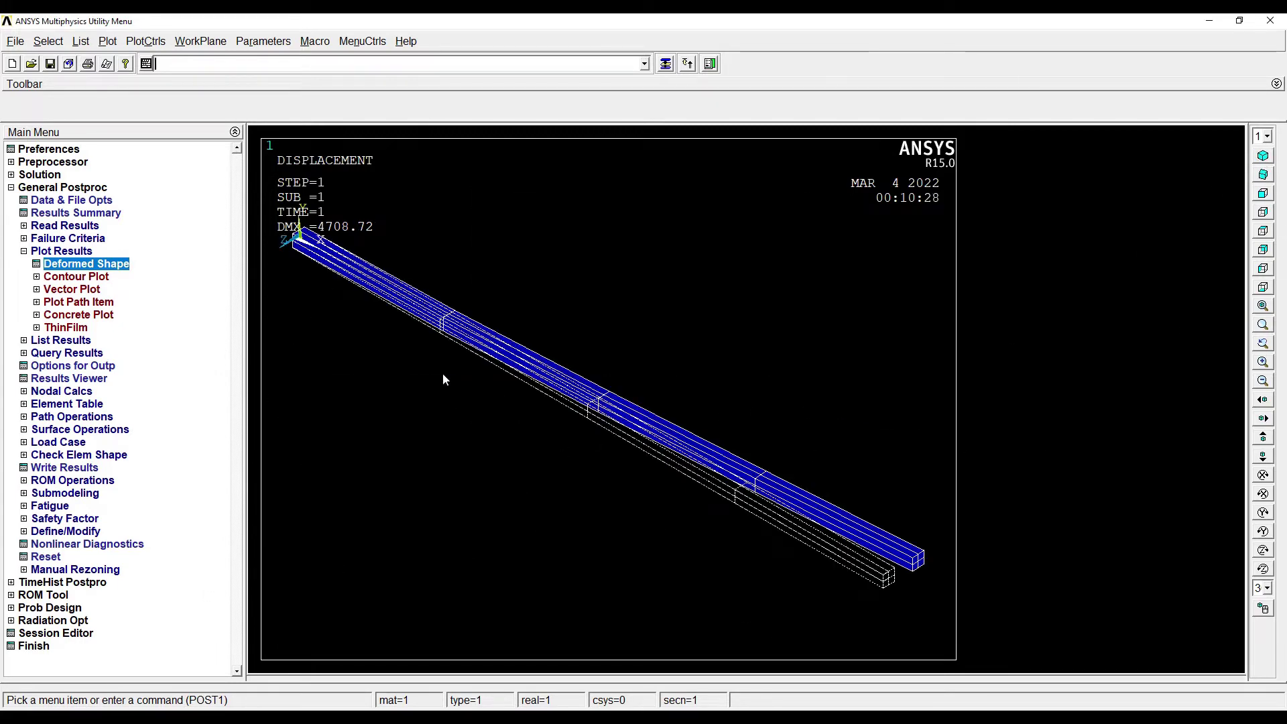
pyautogui.click(77, 278)
# - Contour the nodal displacement vector sum on the beam
pyautogui.click(91, 292)
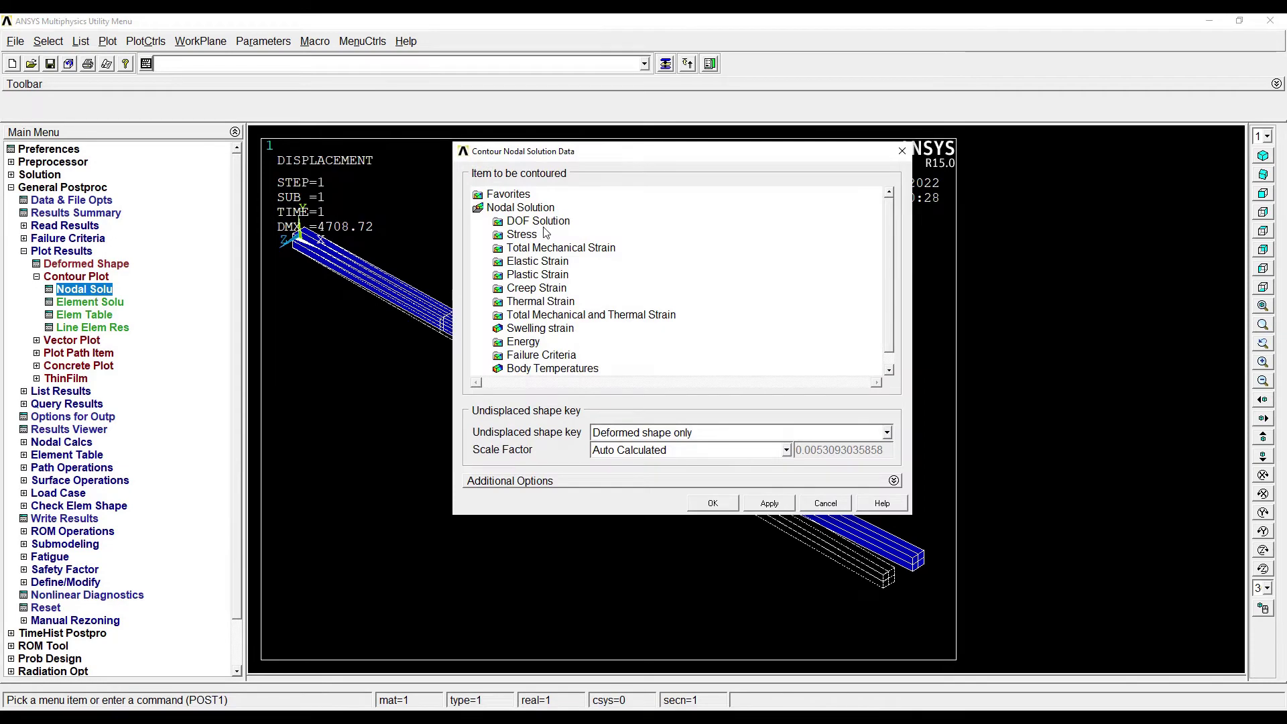
pyautogui.doubleClick(538, 222)
pyautogui.click(585, 275)
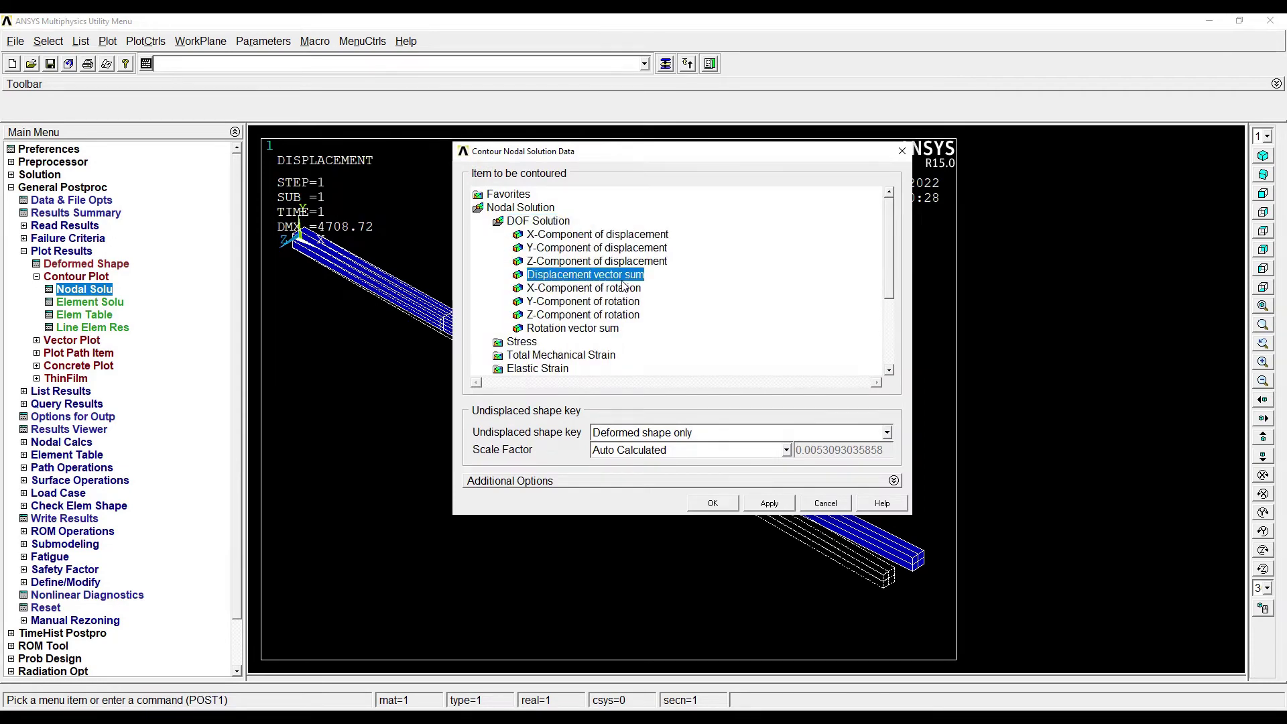
pyautogui.click(715, 504)
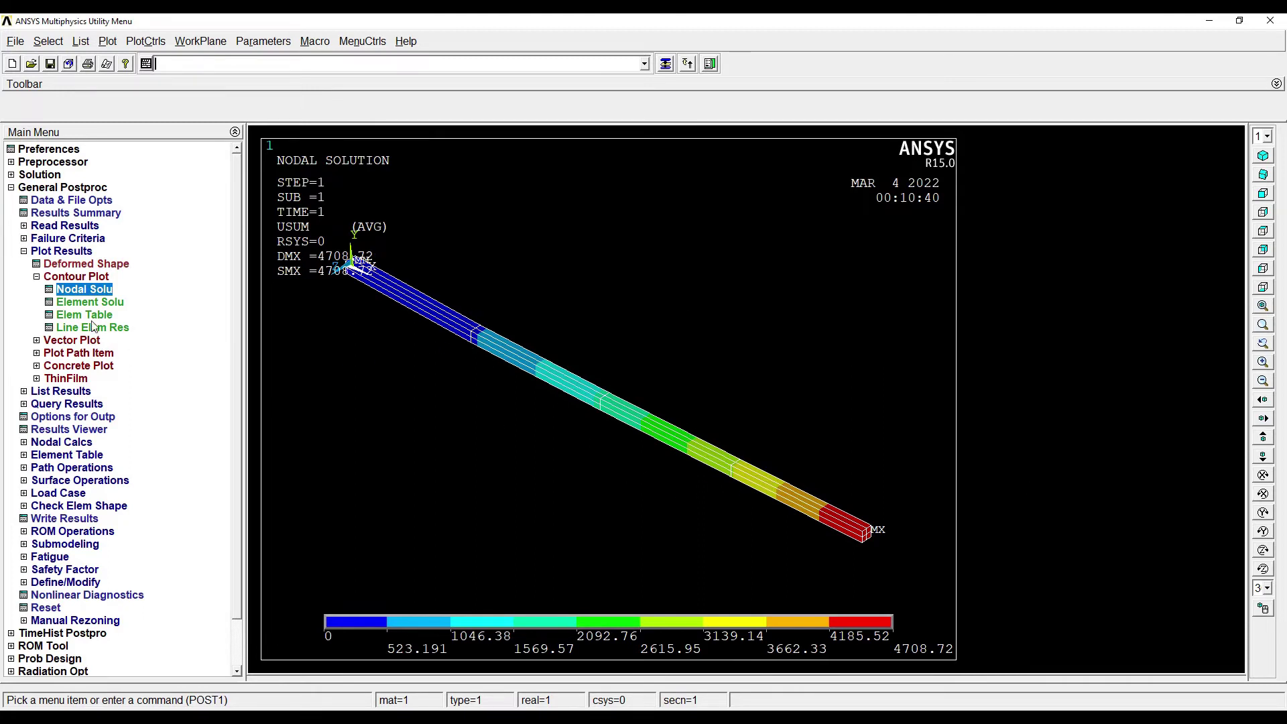
# - Replace it with a nodal von Mises stress contour peaking at 58593.8
pyautogui.click(92, 293)
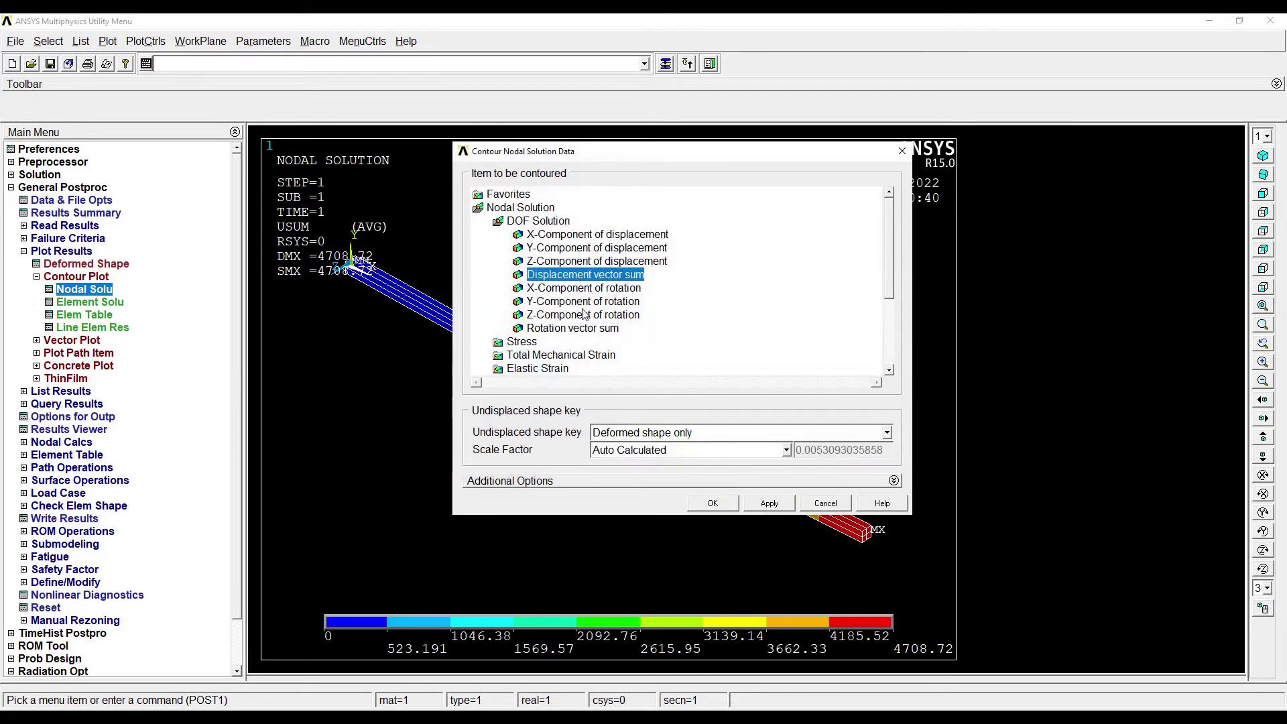
pyautogui.click(530, 342)
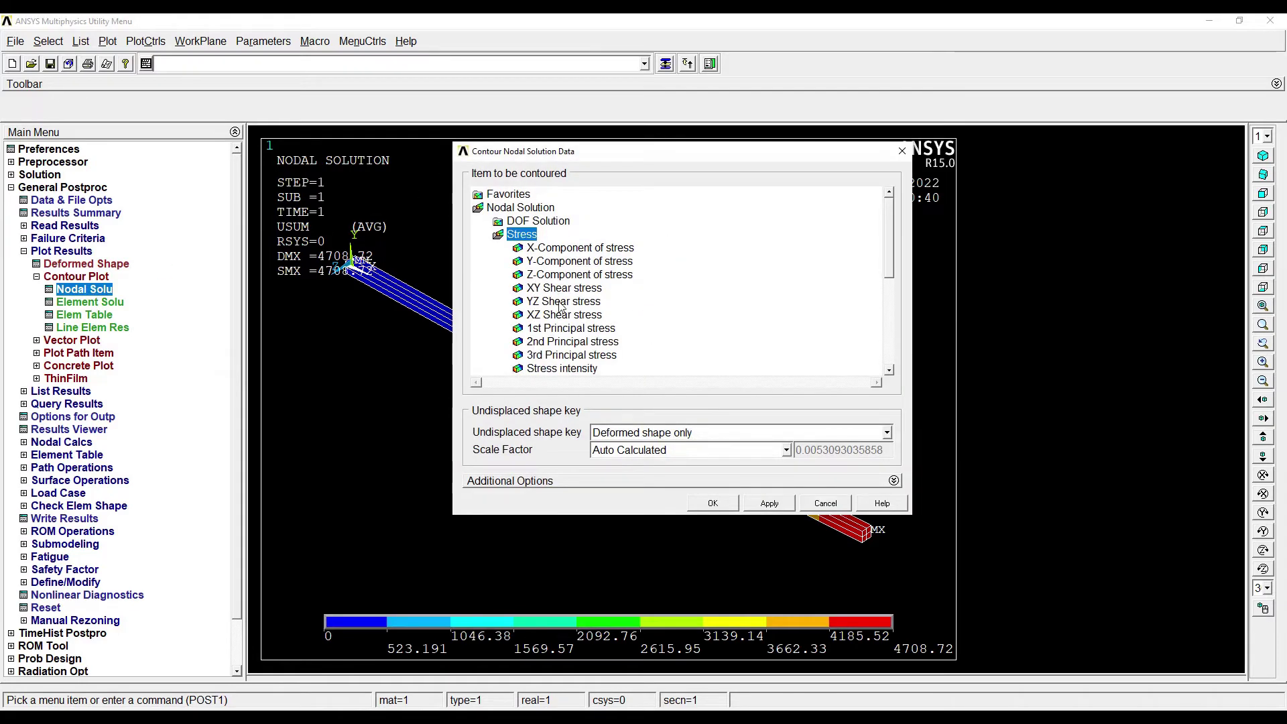
pyautogui.scroll(-3, 575, 286)
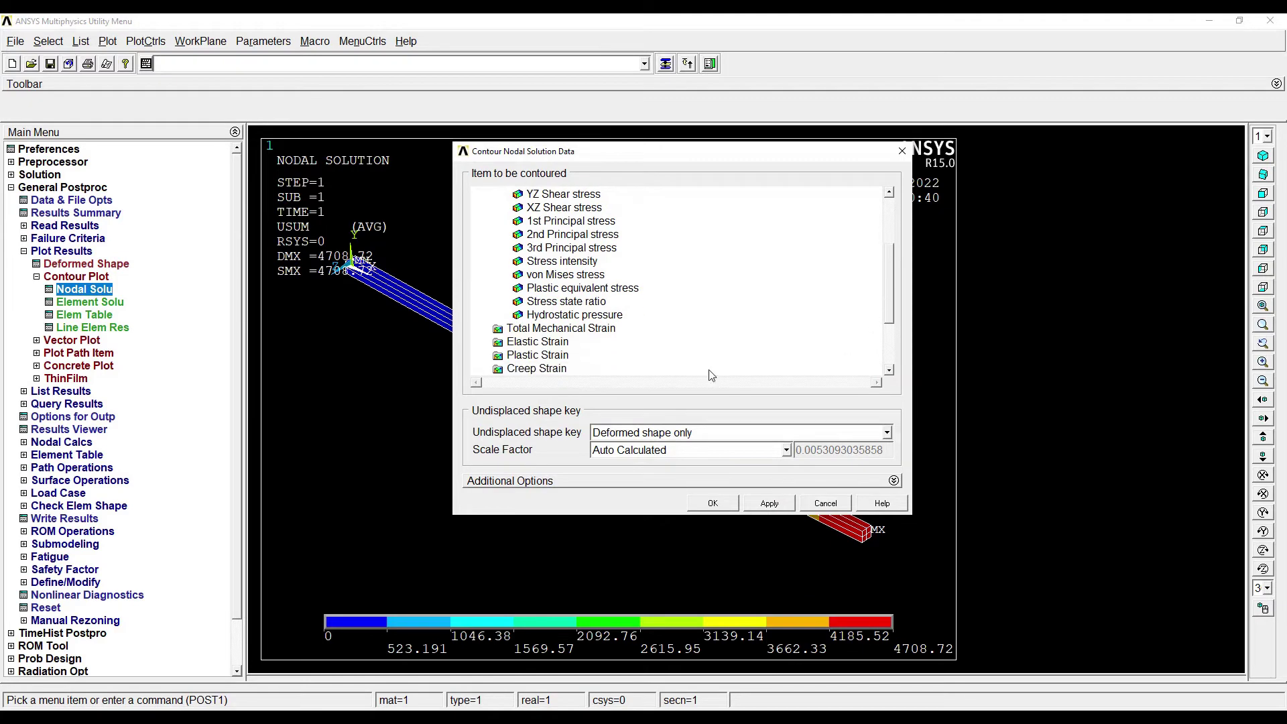
pyautogui.click(566, 275)
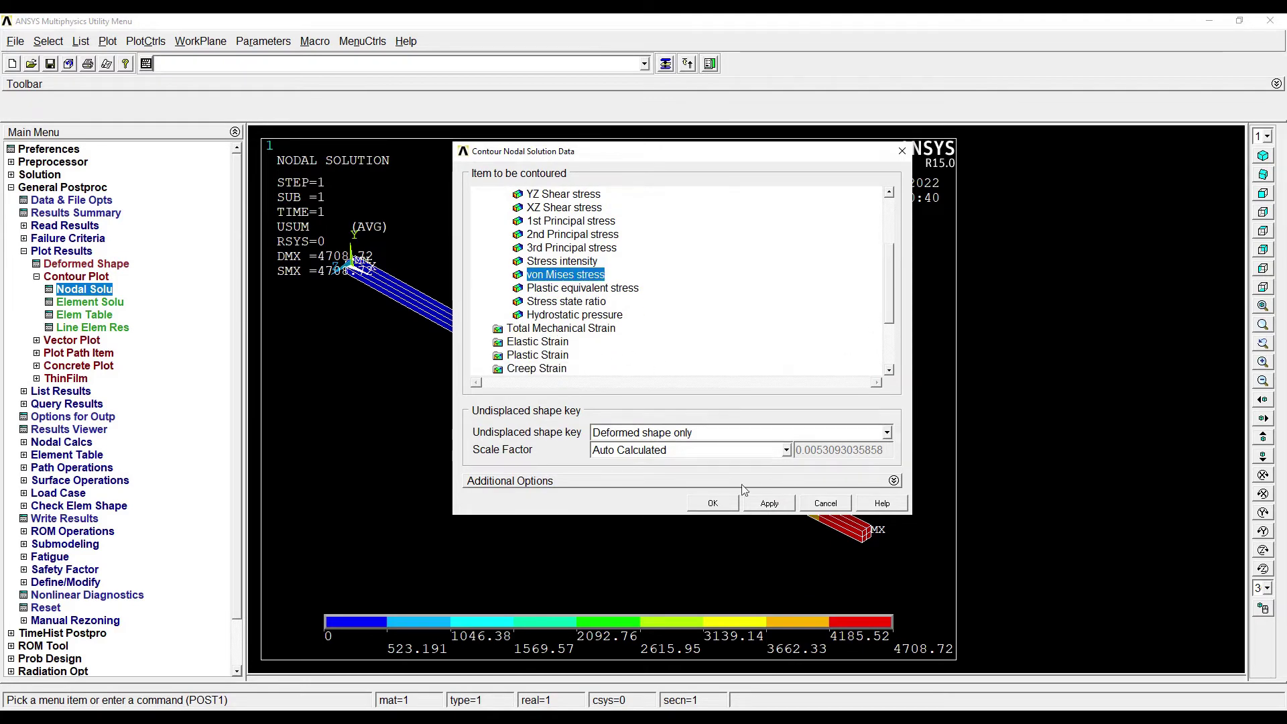
pyautogui.click(713, 503)
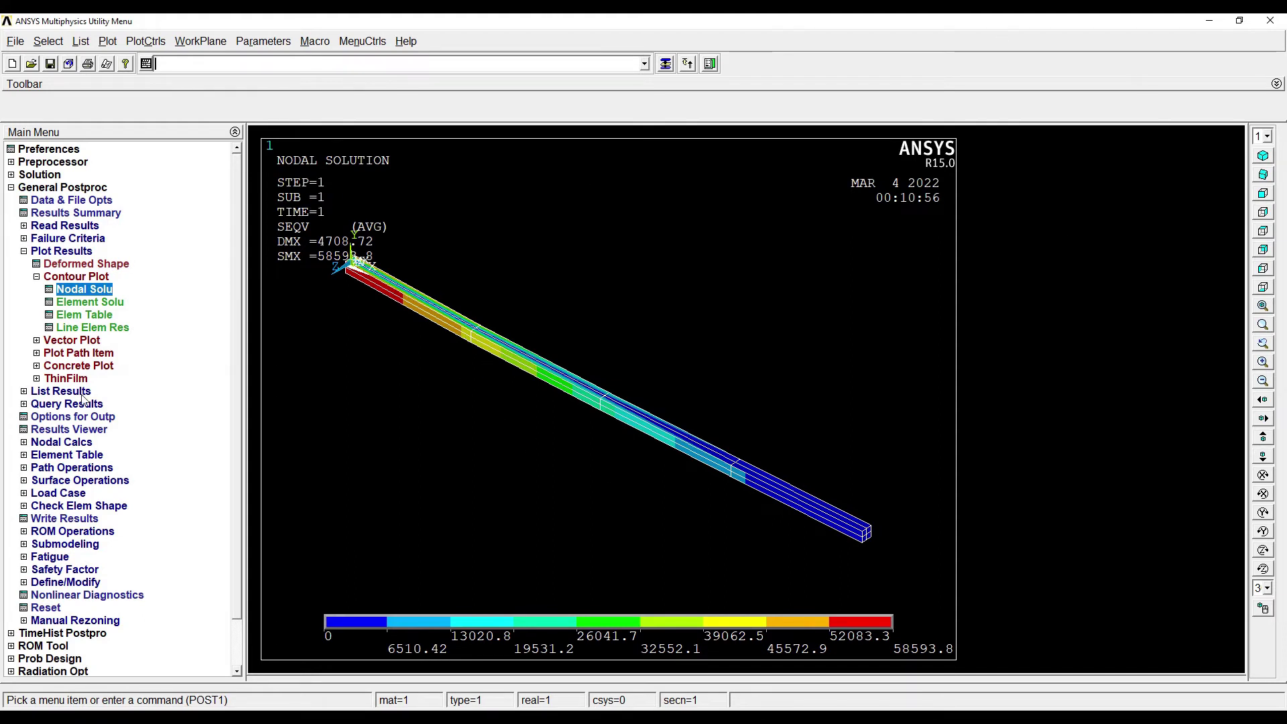
pyautogui.click(49, 393)
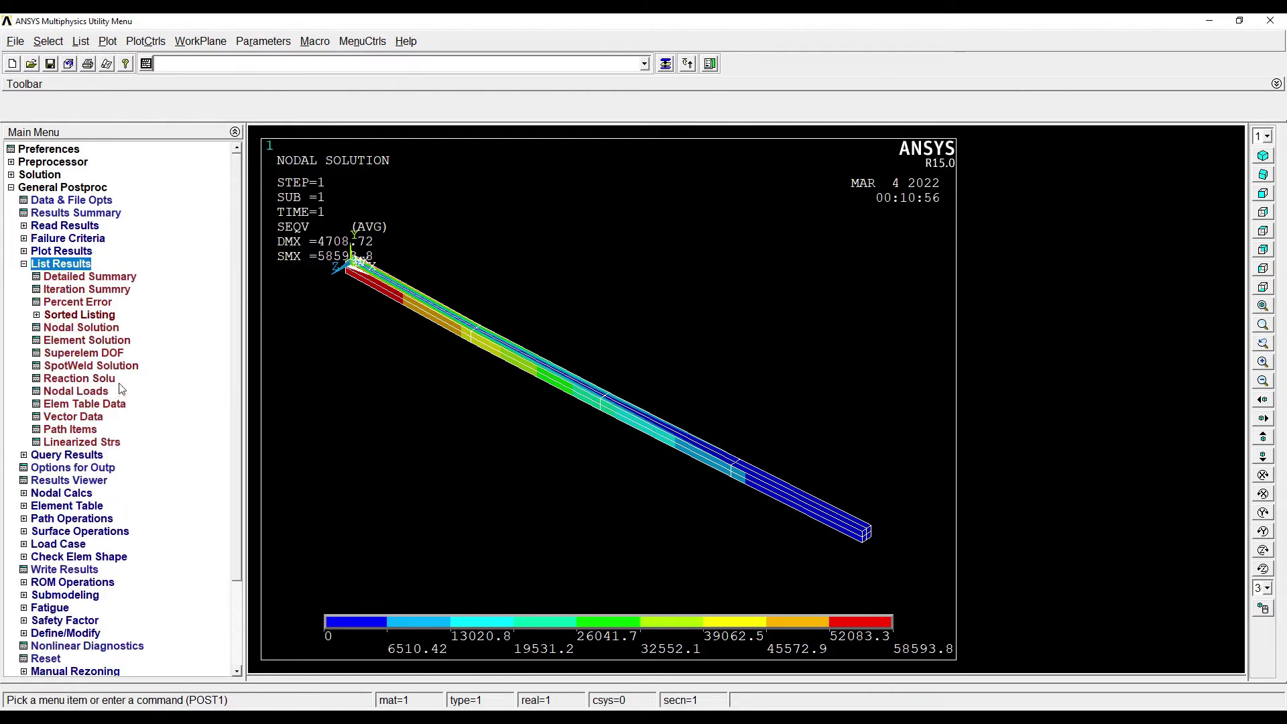
# - List nodal displacement vector sums (max UZ -4708.3 at node 2), then close the PRNSOL listing
pyautogui.click(86, 331)
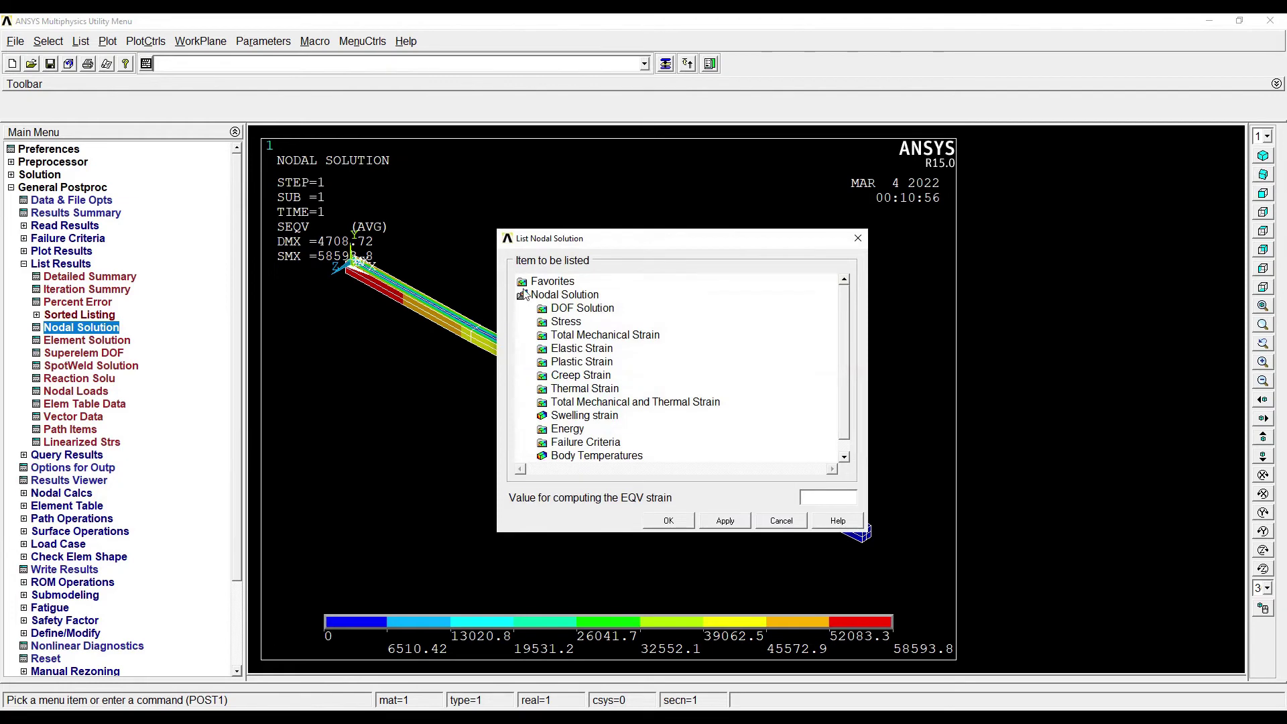
pyautogui.click(568, 309)
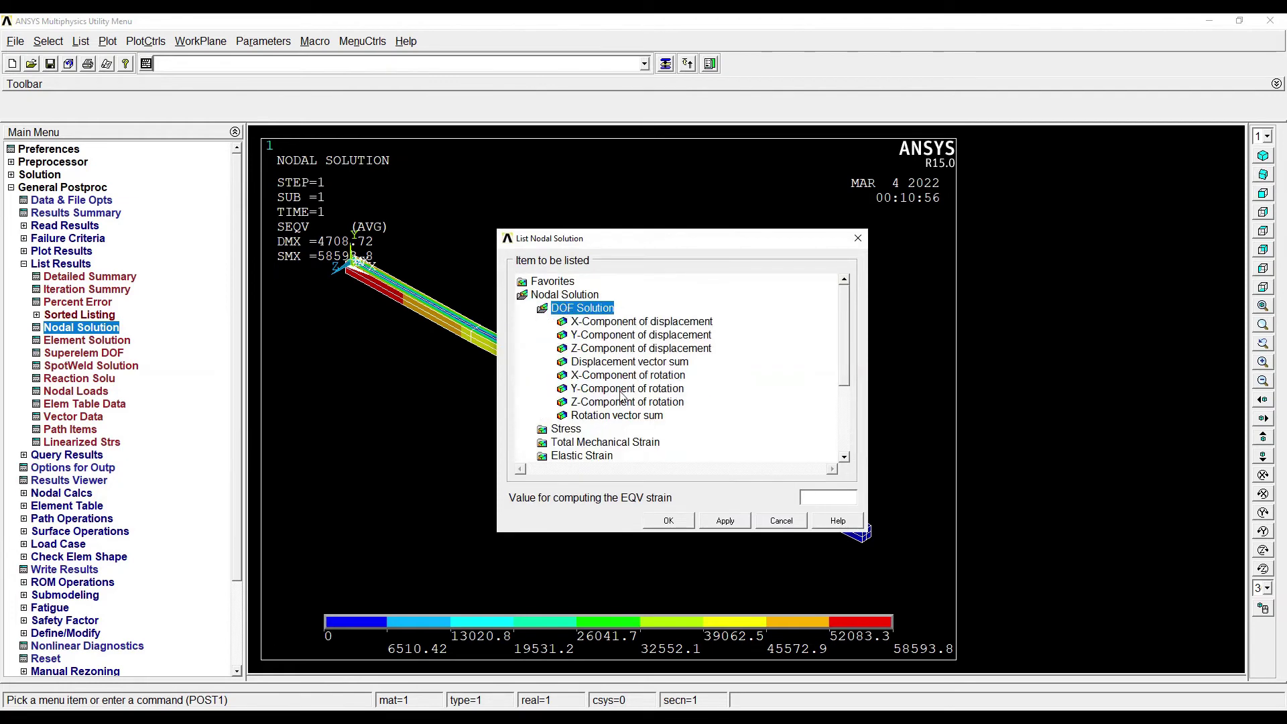
pyautogui.click(630, 368)
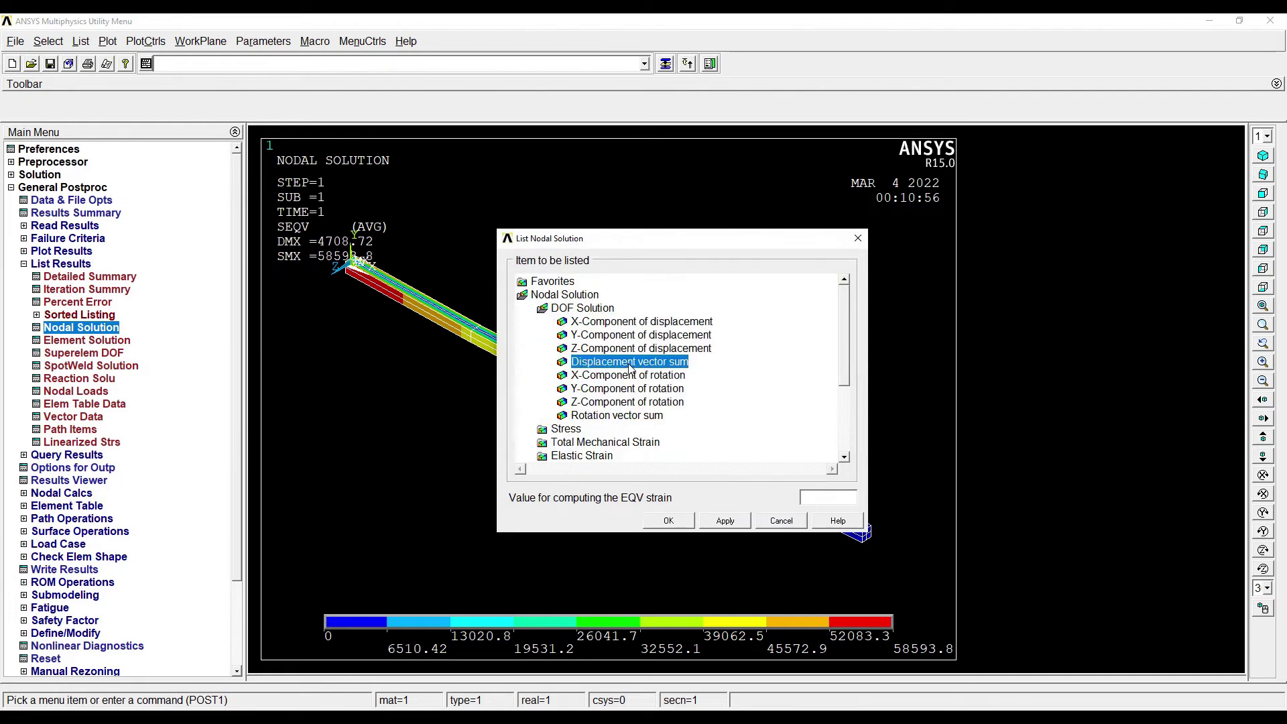
pyautogui.click(668, 521)
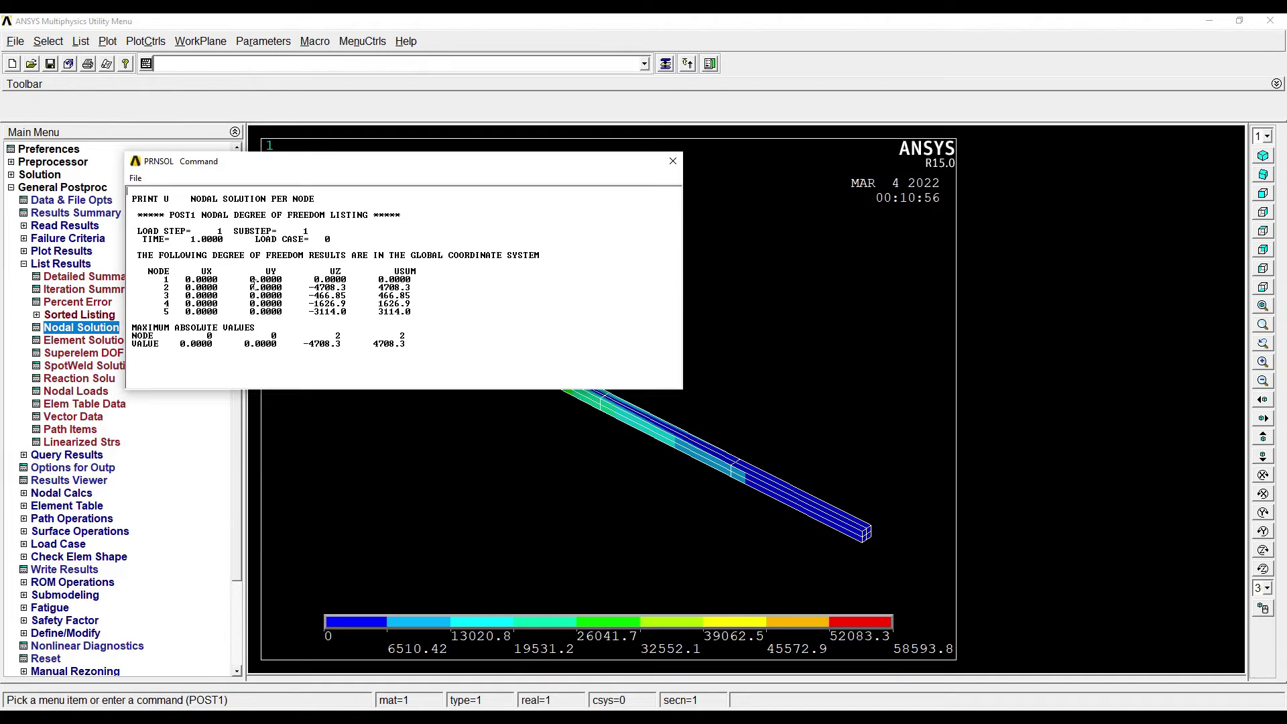
pyautogui.click(673, 161)
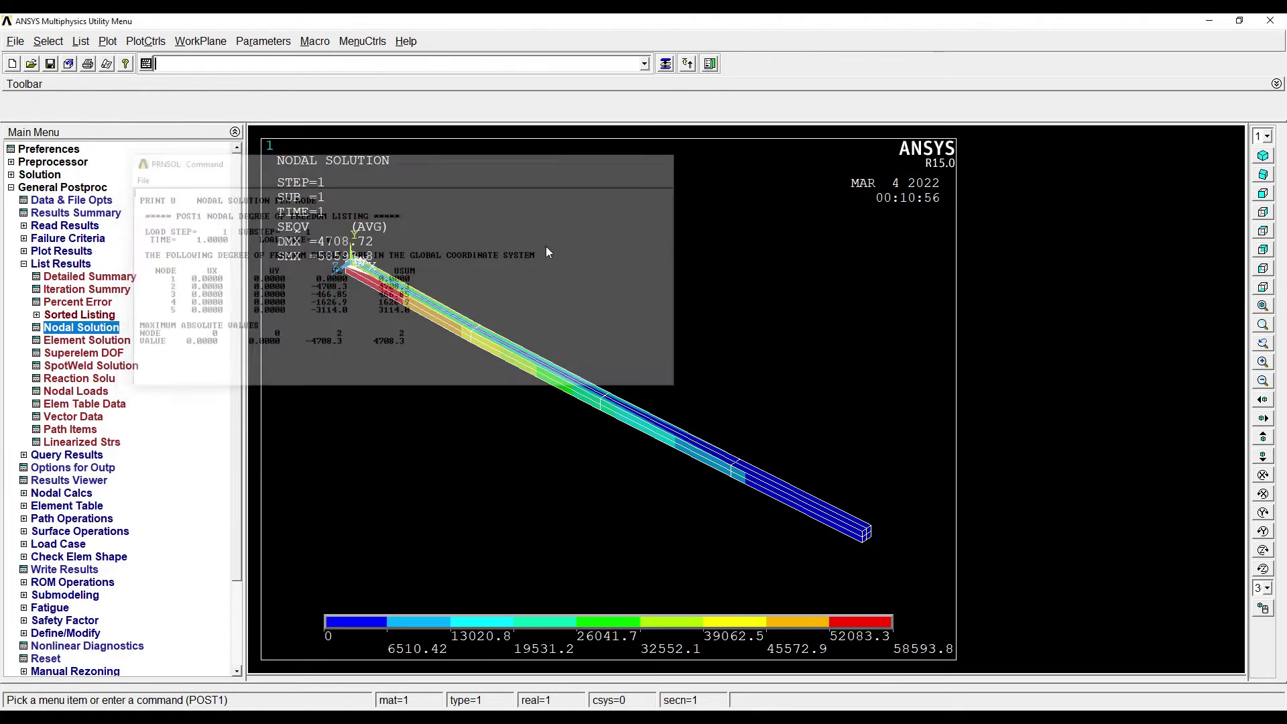
pyautogui.click(107, 327)
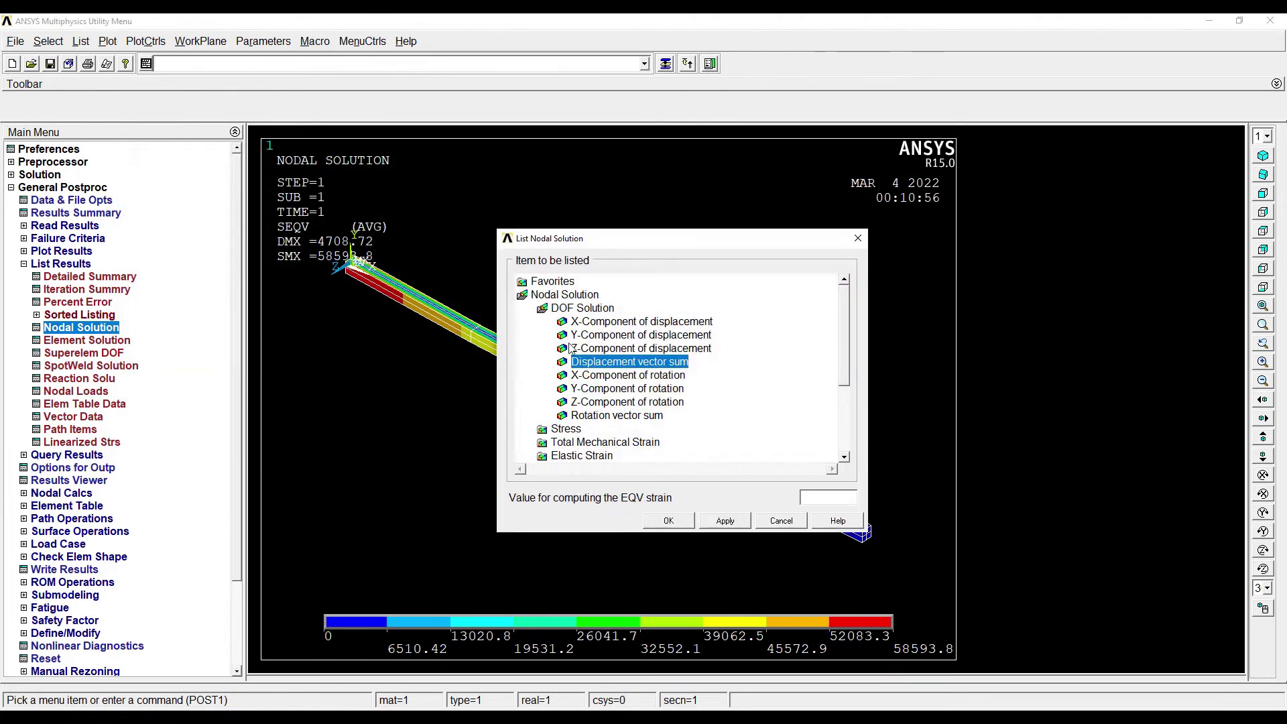
# - Request a nodal von Mises stress listing, then close the no-data warning and empty PRNSOL window
pyautogui.doubleClick(567, 429)
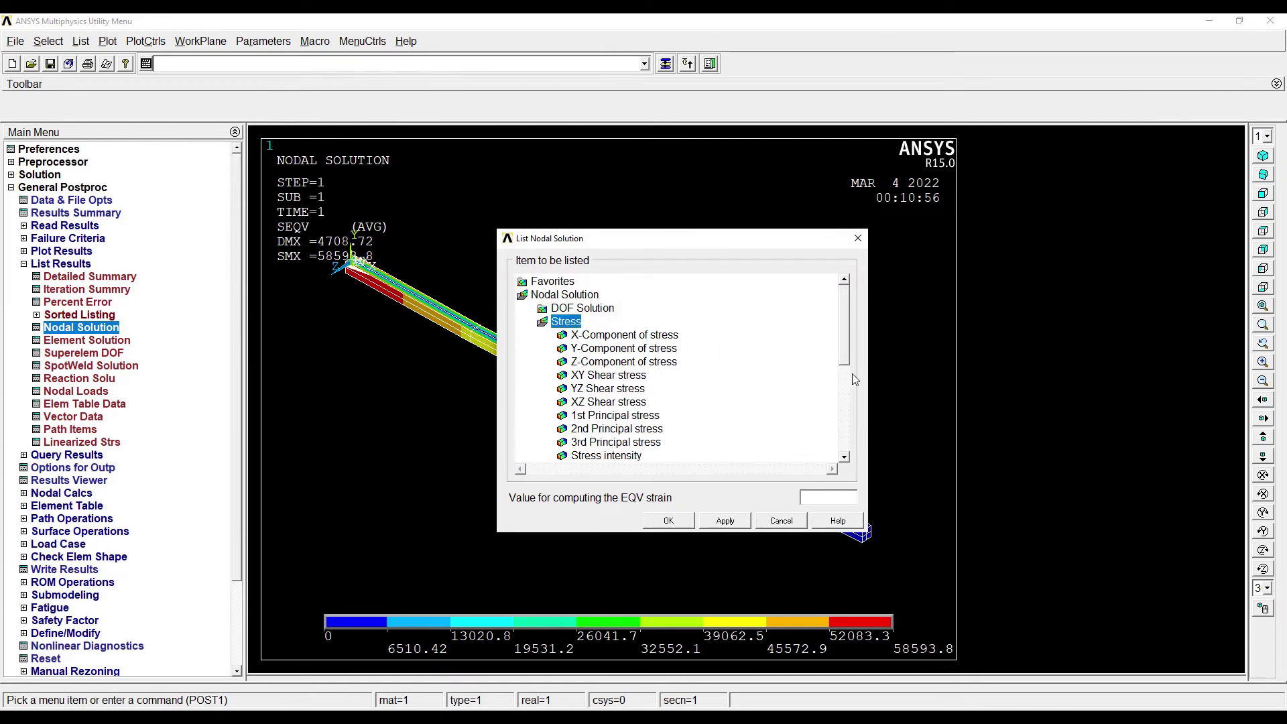
pyautogui.moveTo(850, 359); pyautogui.dragTo(846, 403)
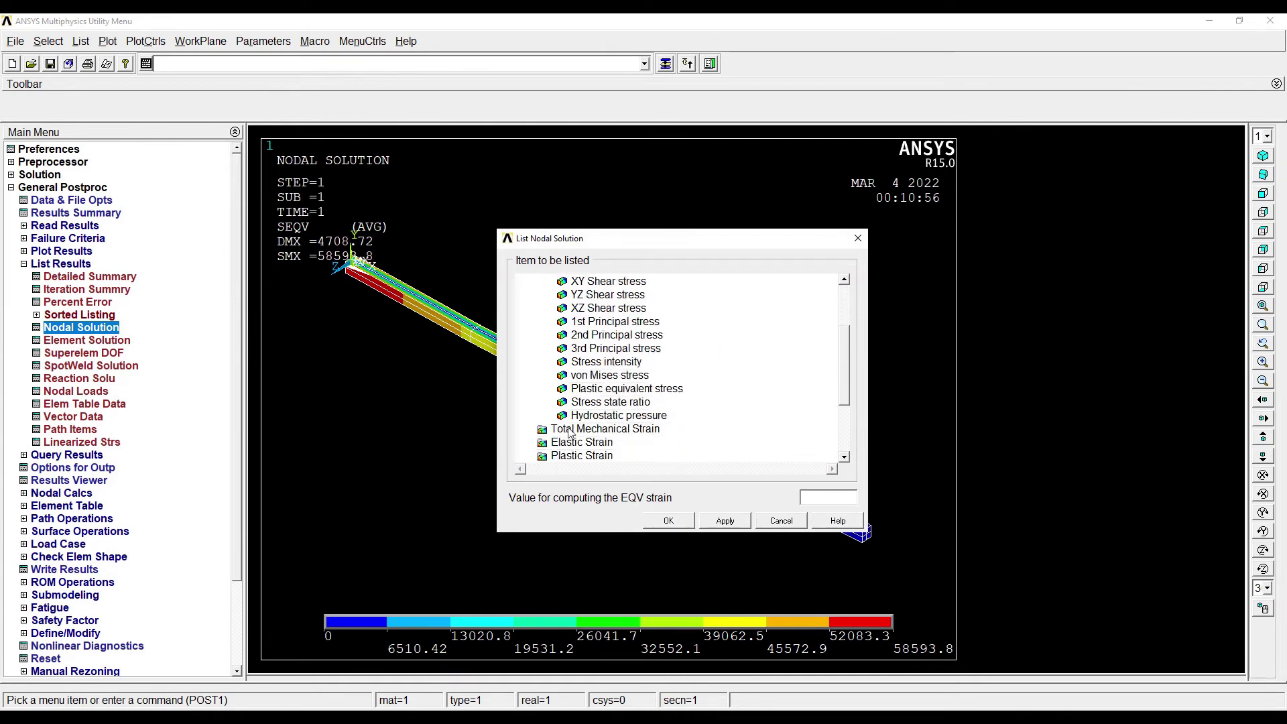
pyautogui.click(581, 375)
pyautogui.click(669, 520)
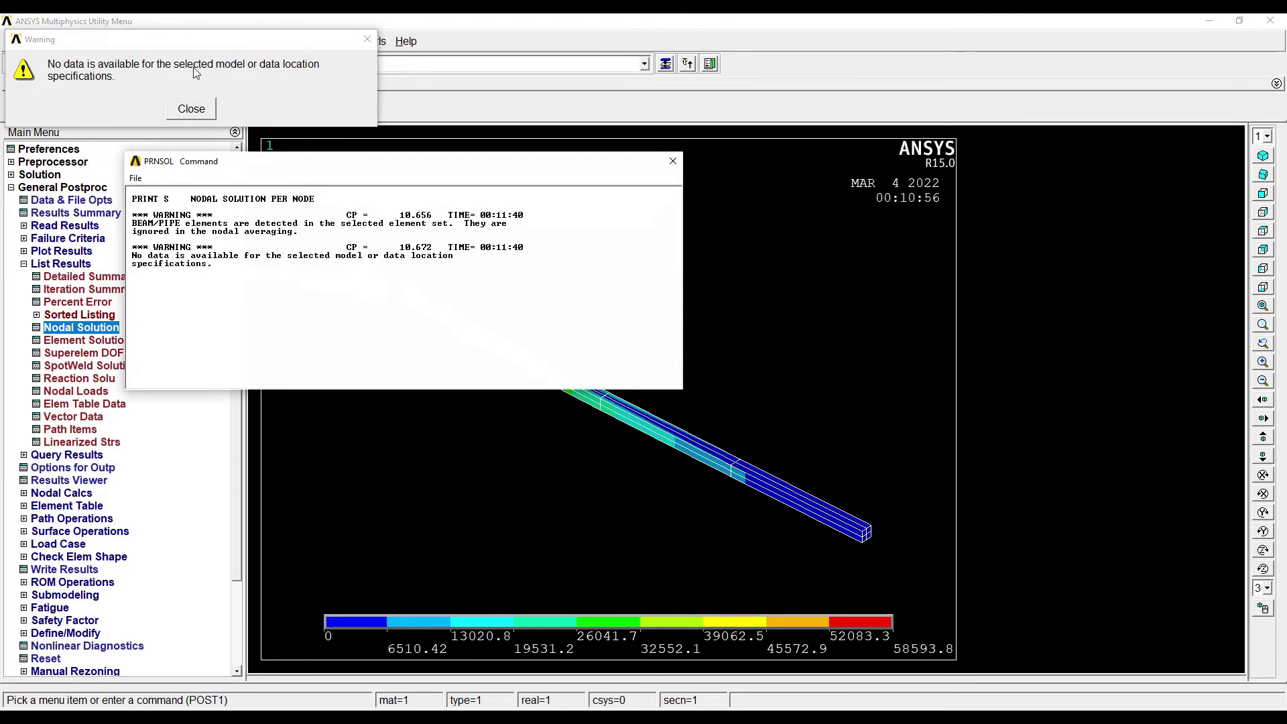
pyautogui.click(191, 108)
pyautogui.click(673, 161)
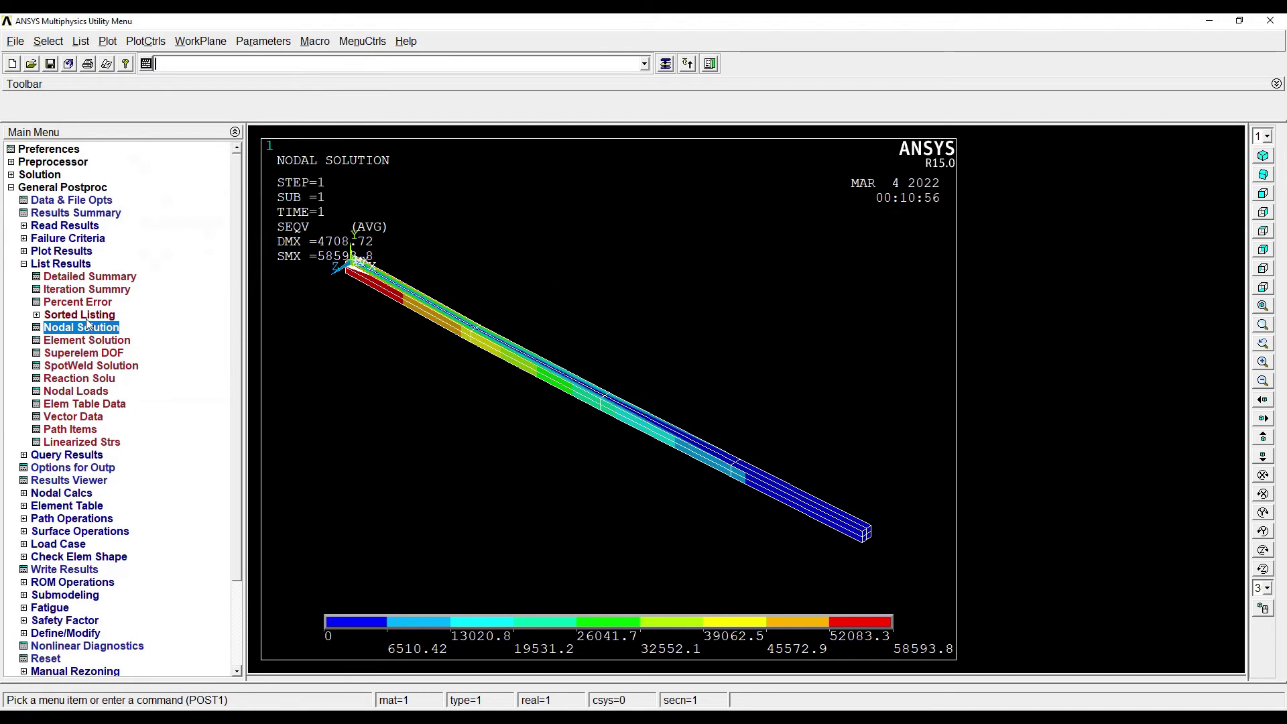
# - List all reactions at node 1 (FZ 50000, MY -0.125E+08) and close the PRRSOL listing
pyautogui.click(83, 379)
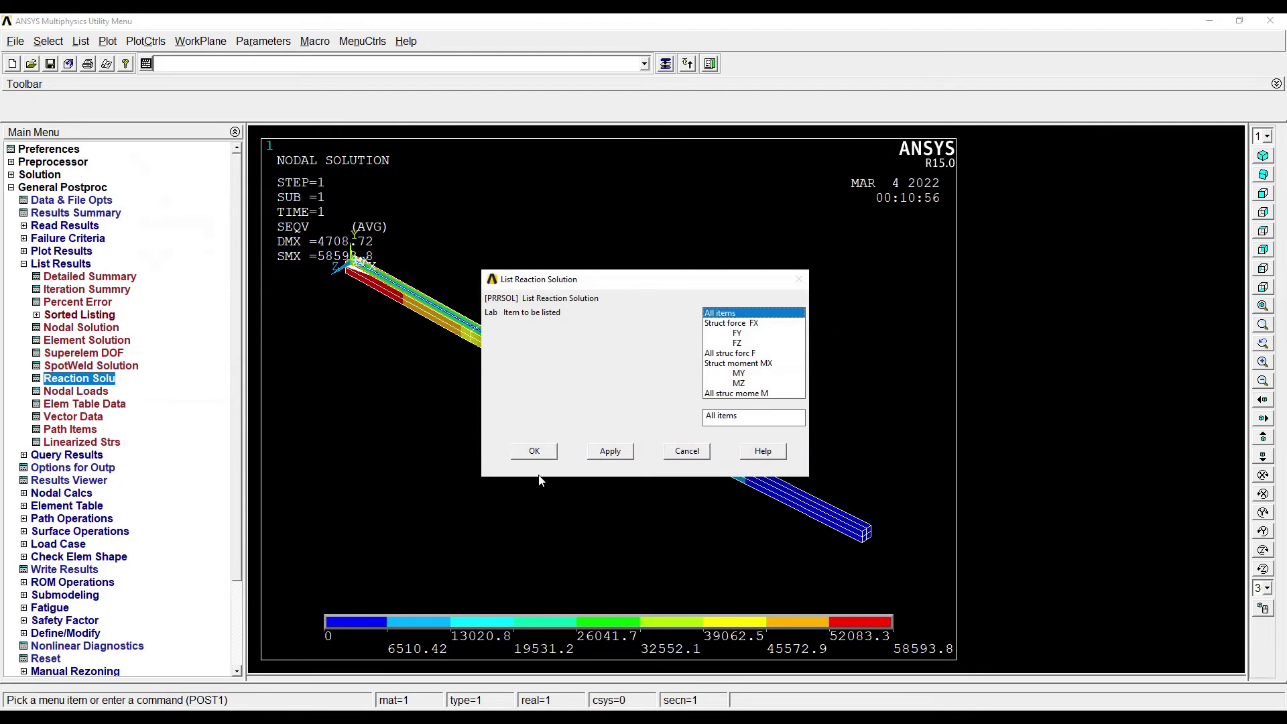
pyautogui.click(535, 451)
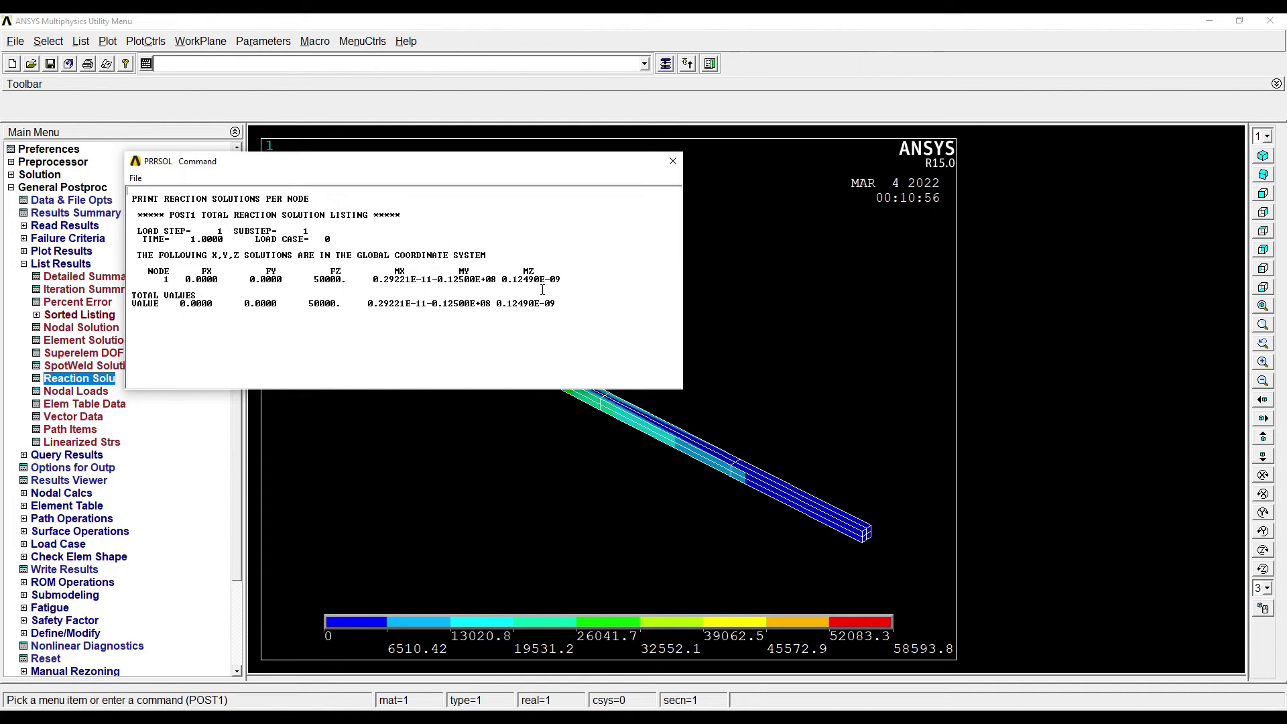
pyautogui.click(673, 163)
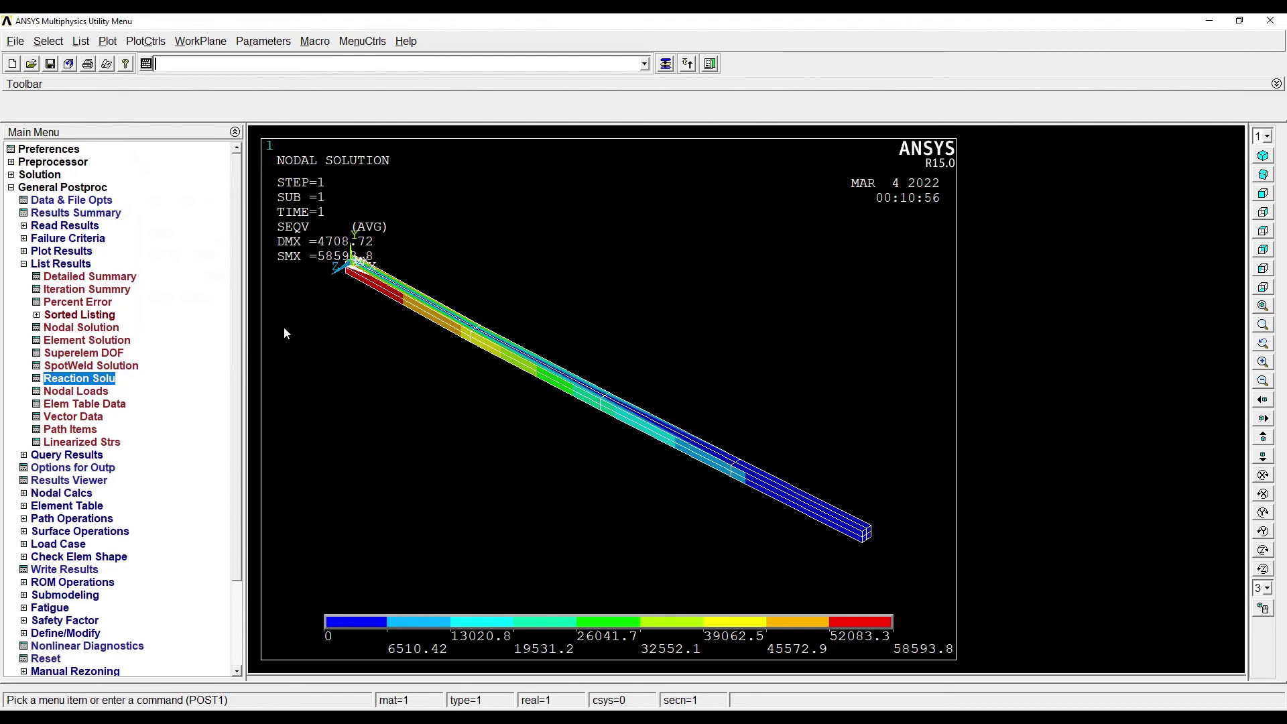
pyautogui.click(146, 41)
# - Animate deformed results as a UX translation contour over 10 frames at 0.5 s delay, then close the controller
pyautogui.moveTo(197, 202)
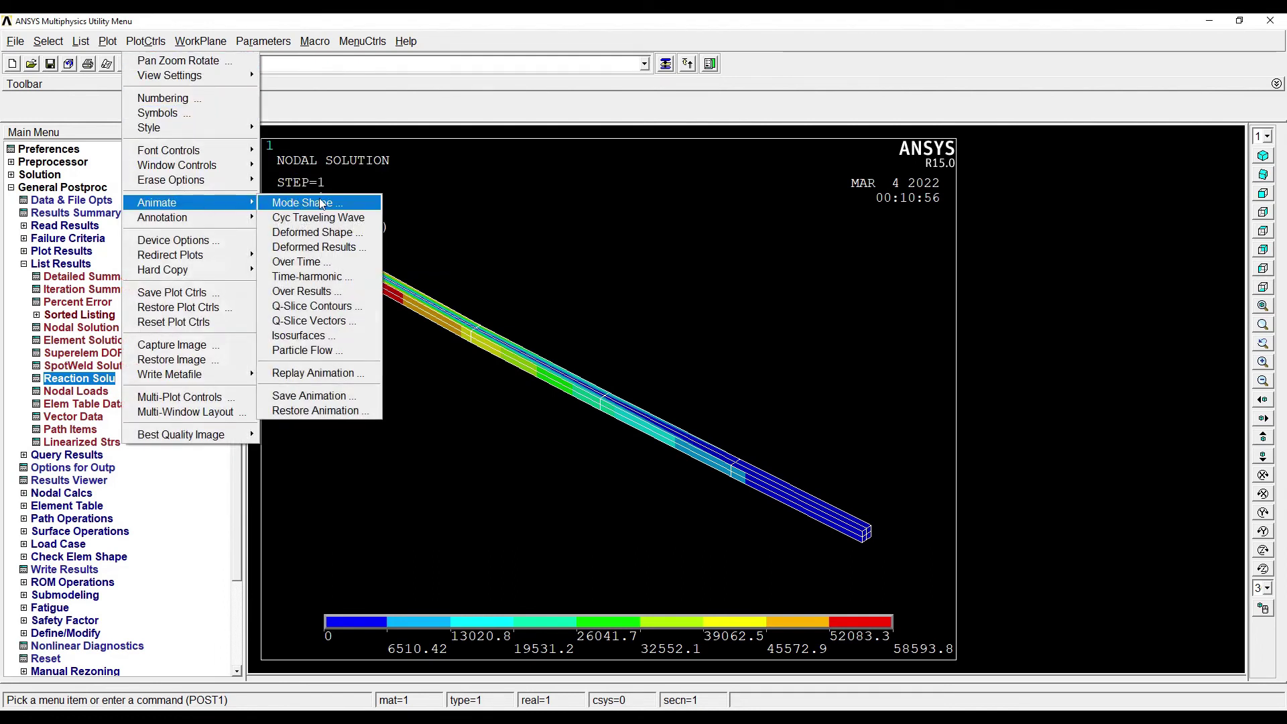
pyautogui.click(342, 248)
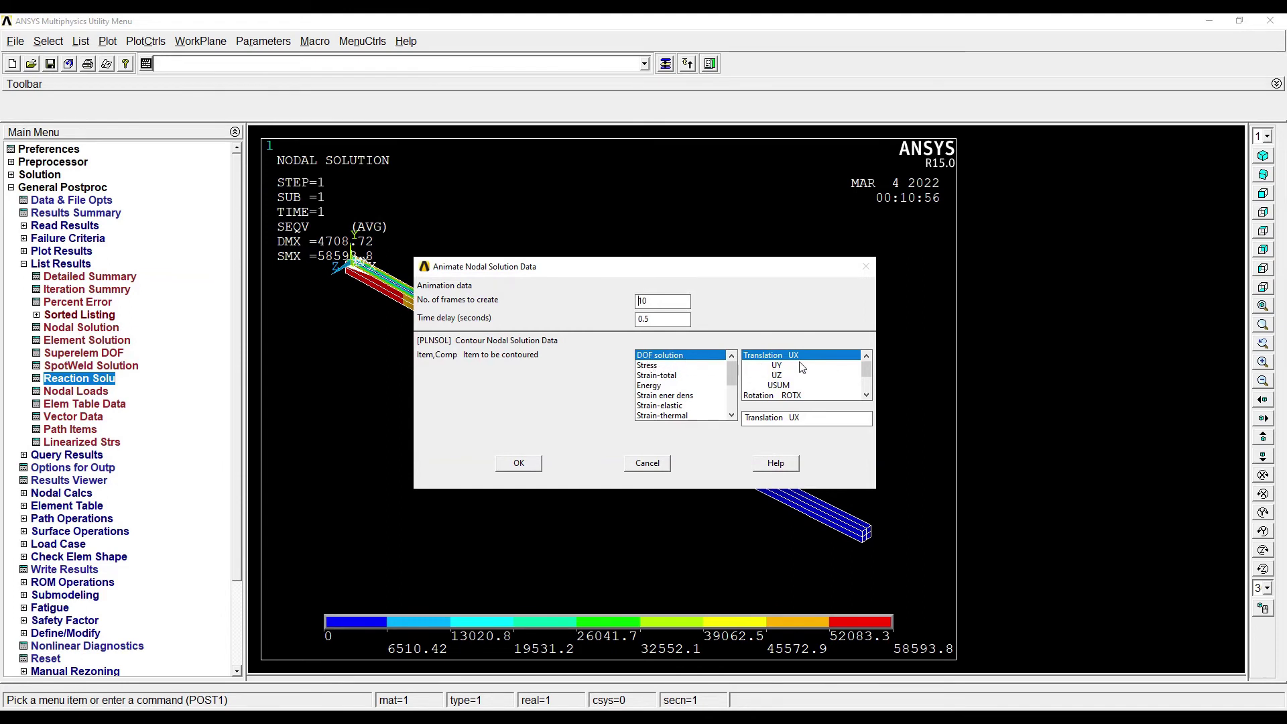
pyautogui.click(519, 463)
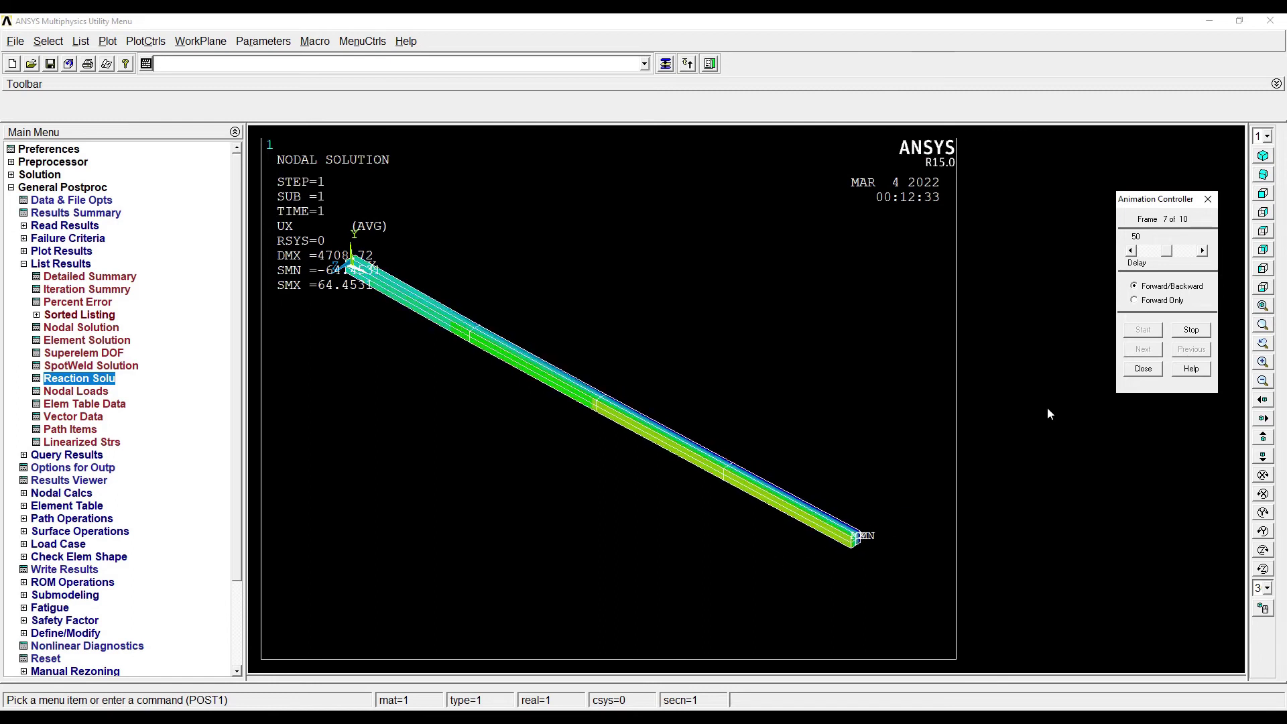
pyautogui.click(1142, 369)
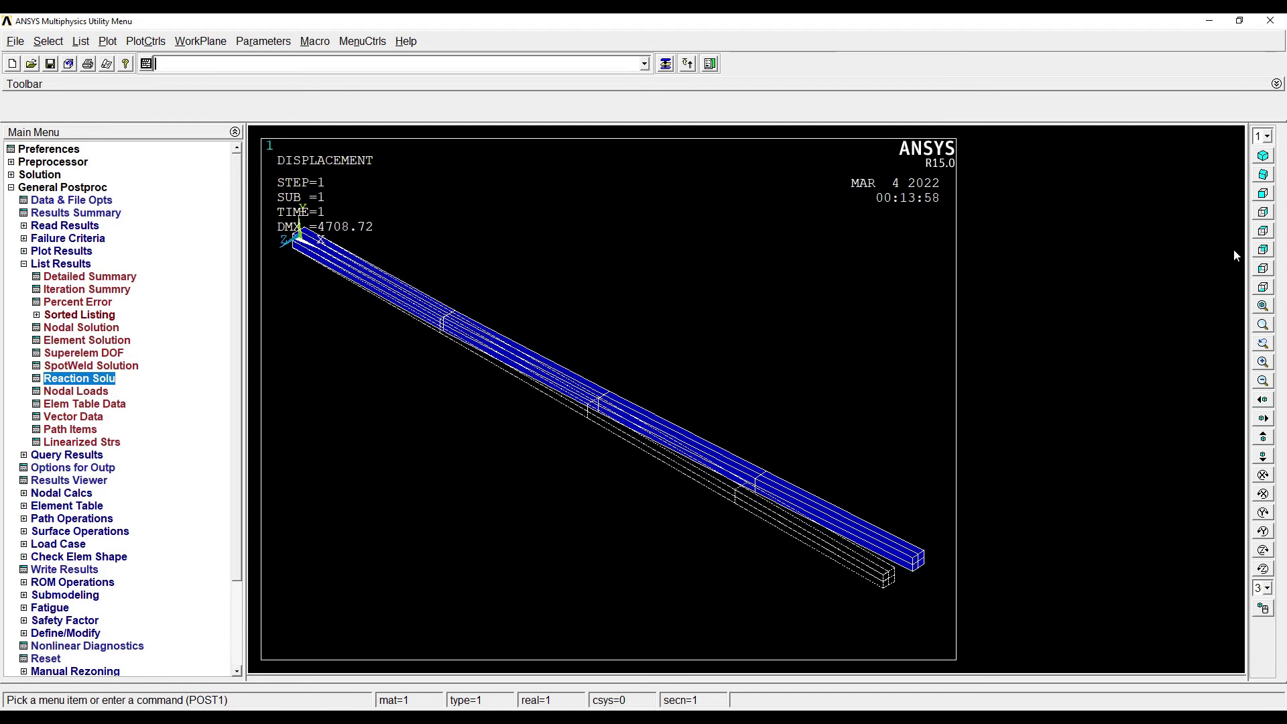
pyautogui.click(1265, 272)
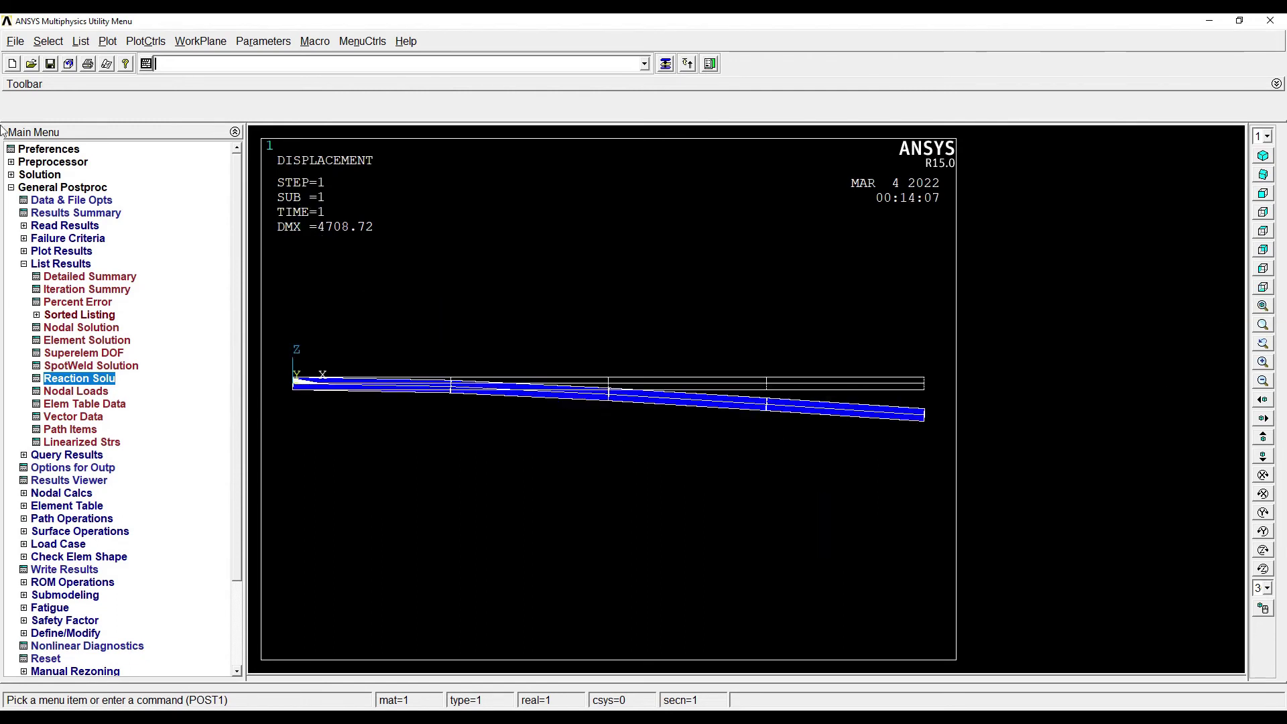
# - Animate the deformed shape against the undeformed outline over 10 frames
pyautogui.click(142, 42)
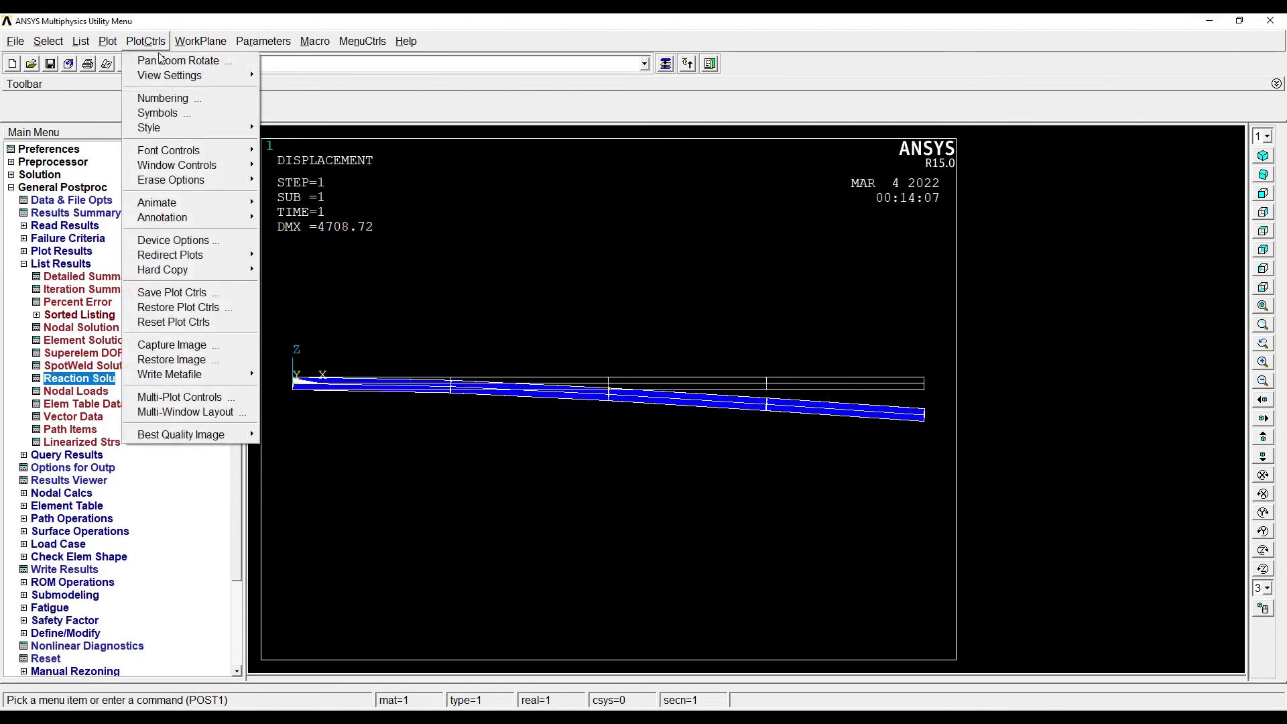
pyautogui.moveTo(189, 134)
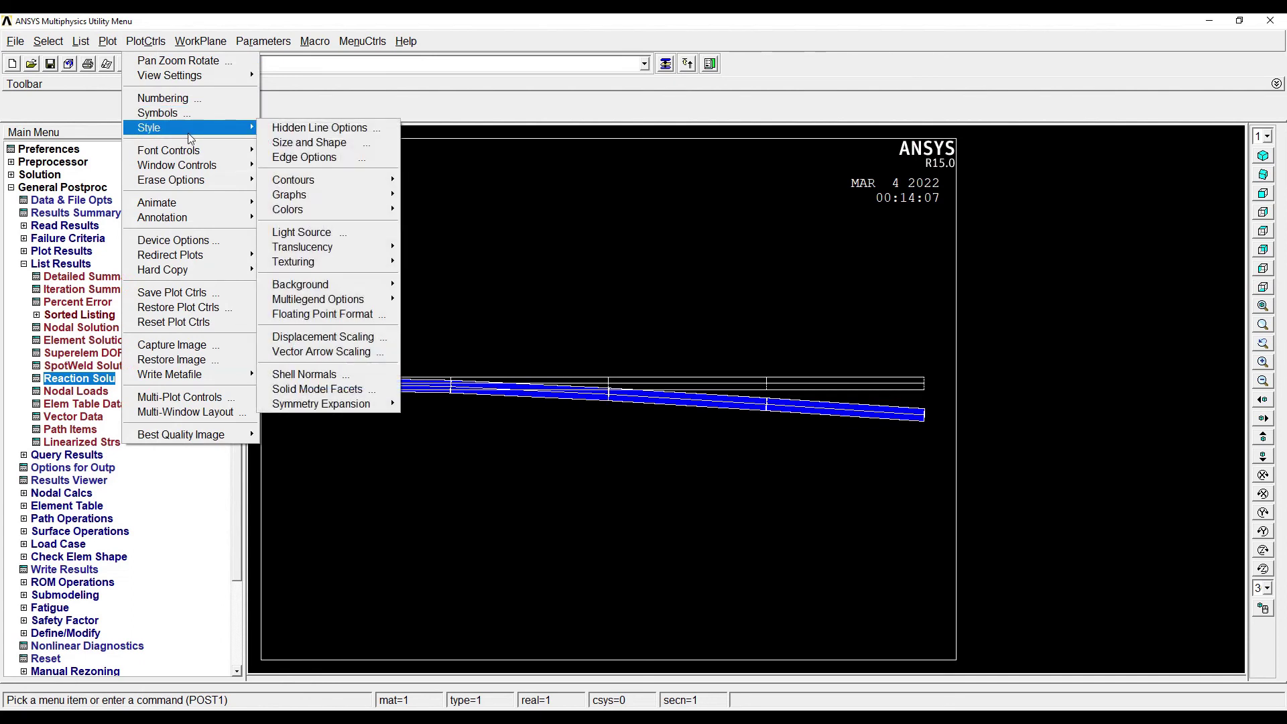
pyautogui.moveTo(185, 202)
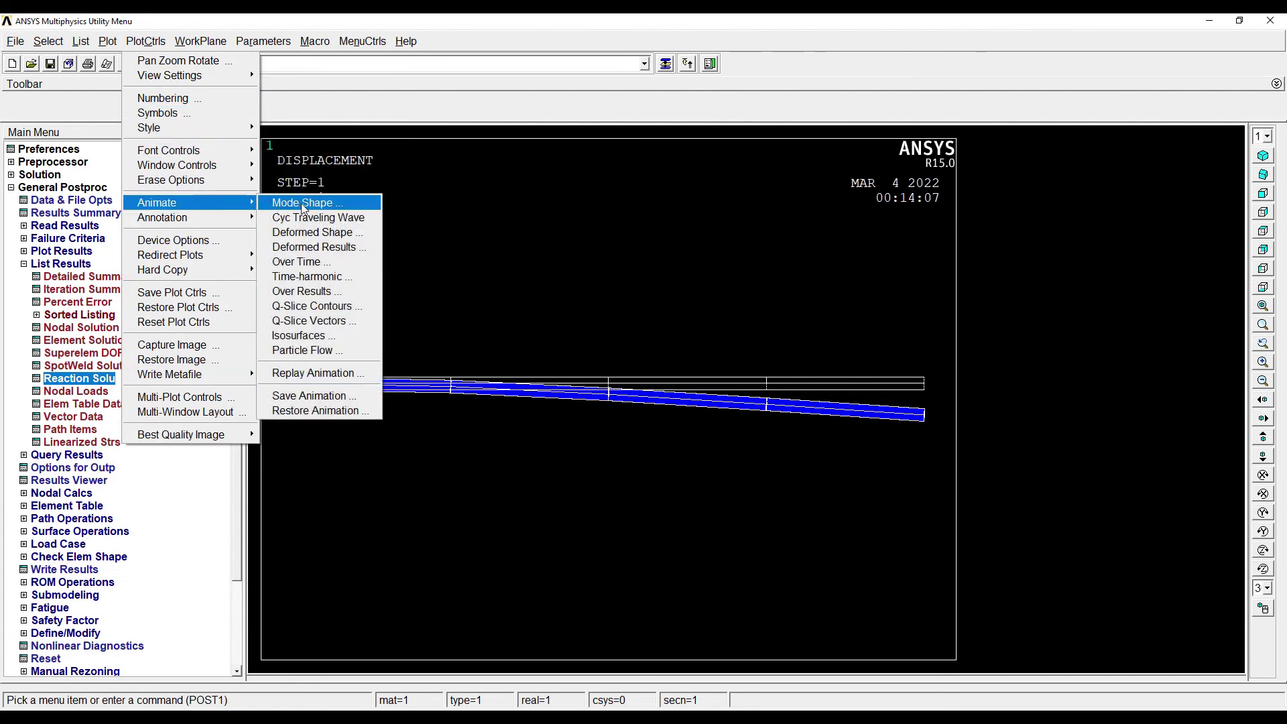
pyautogui.click(313, 232)
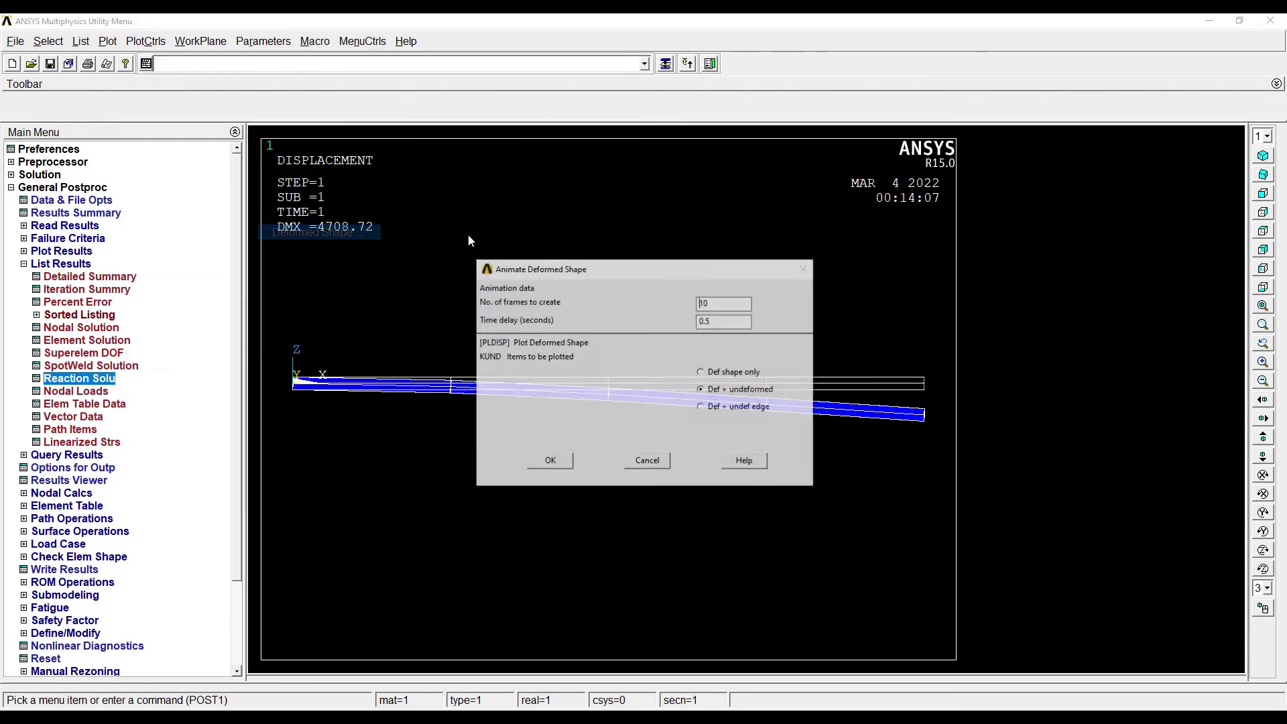
pyautogui.click(545, 463)
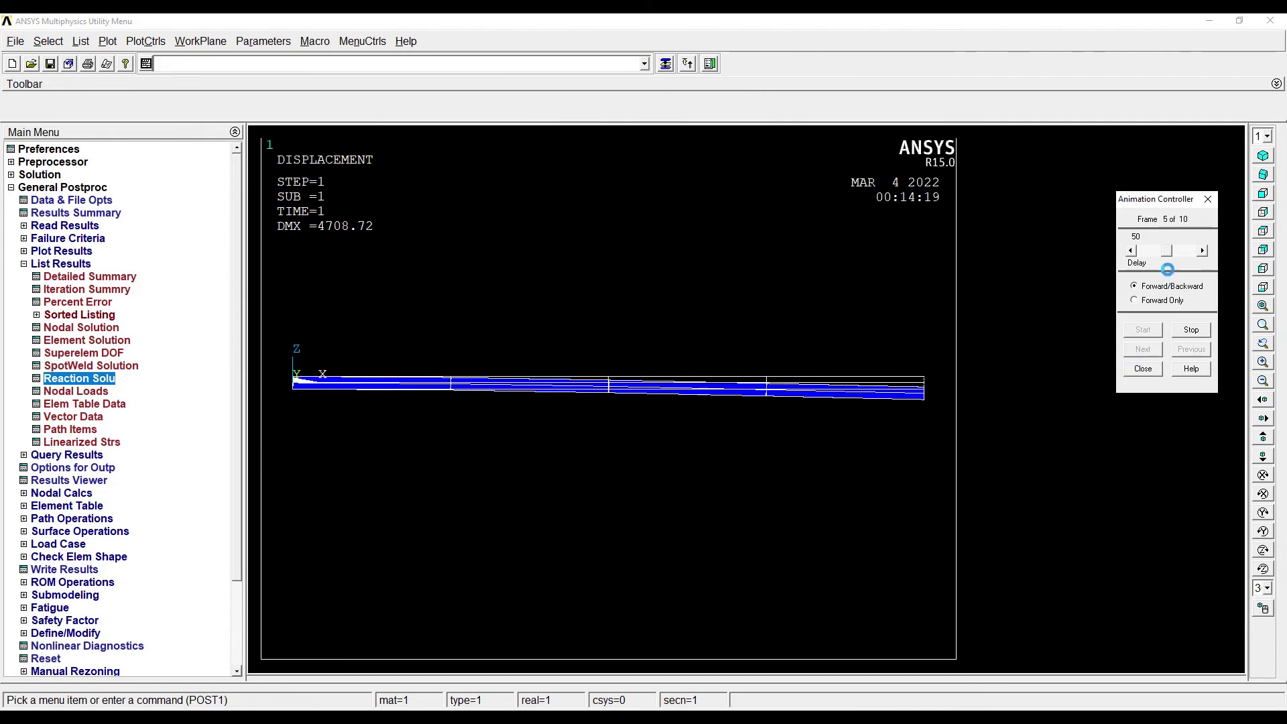
# - Lower the animation frame delay to 8, then close the Animation Controller
pyautogui.moveTo(1168, 251); pyautogui.dragTo(1180, 256)
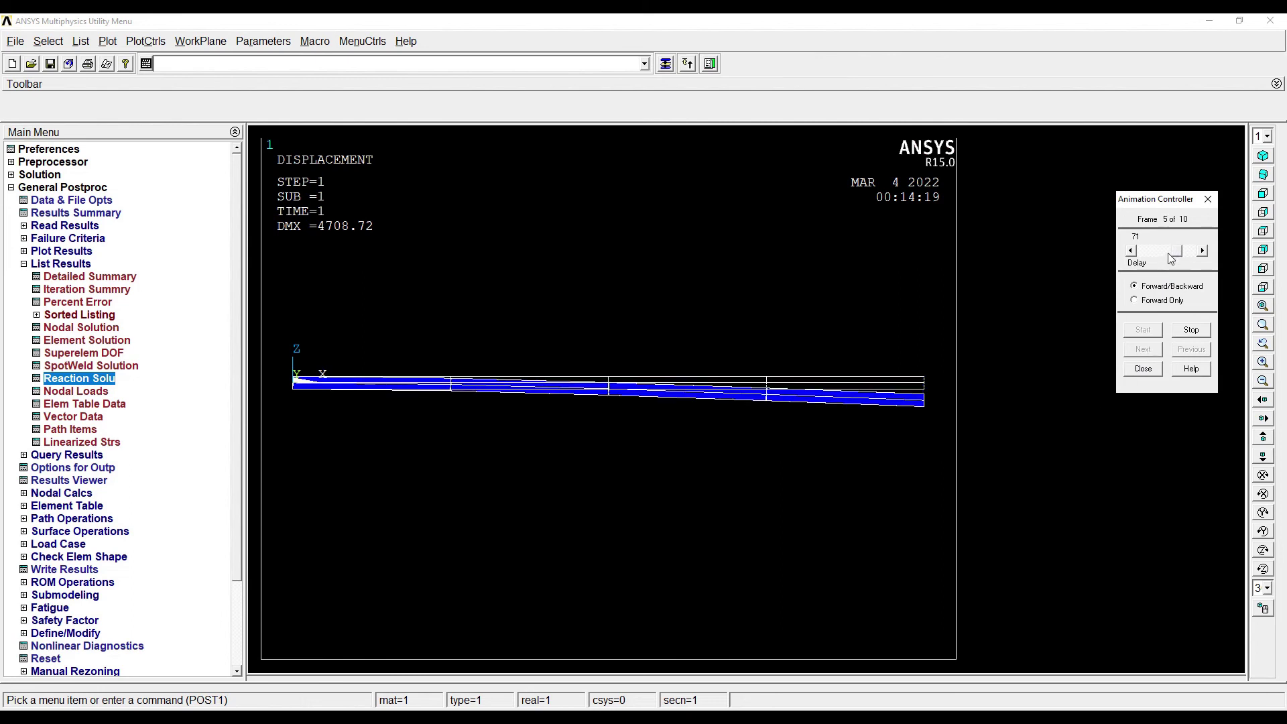
pyautogui.moveTo(1178, 255); pyautogui.dragTo(1147, 254)
pyautogui.click(1144, 371)
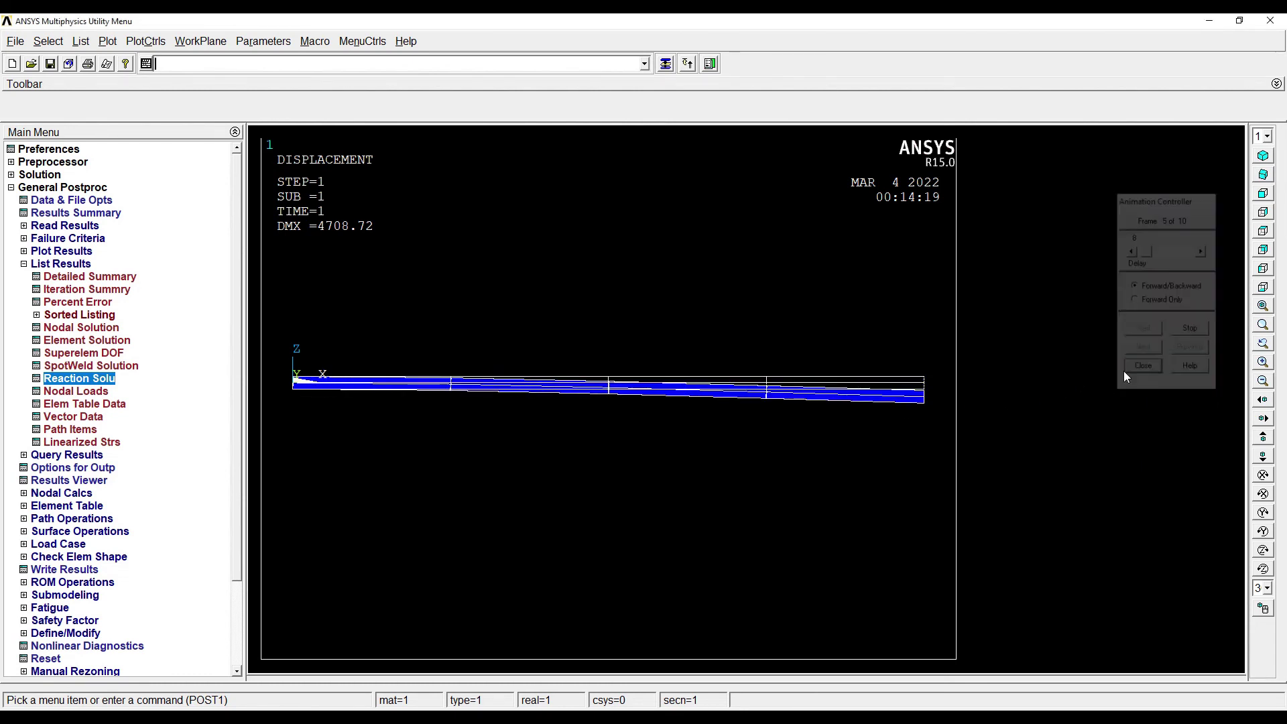
pyautogui.click(144, 41)
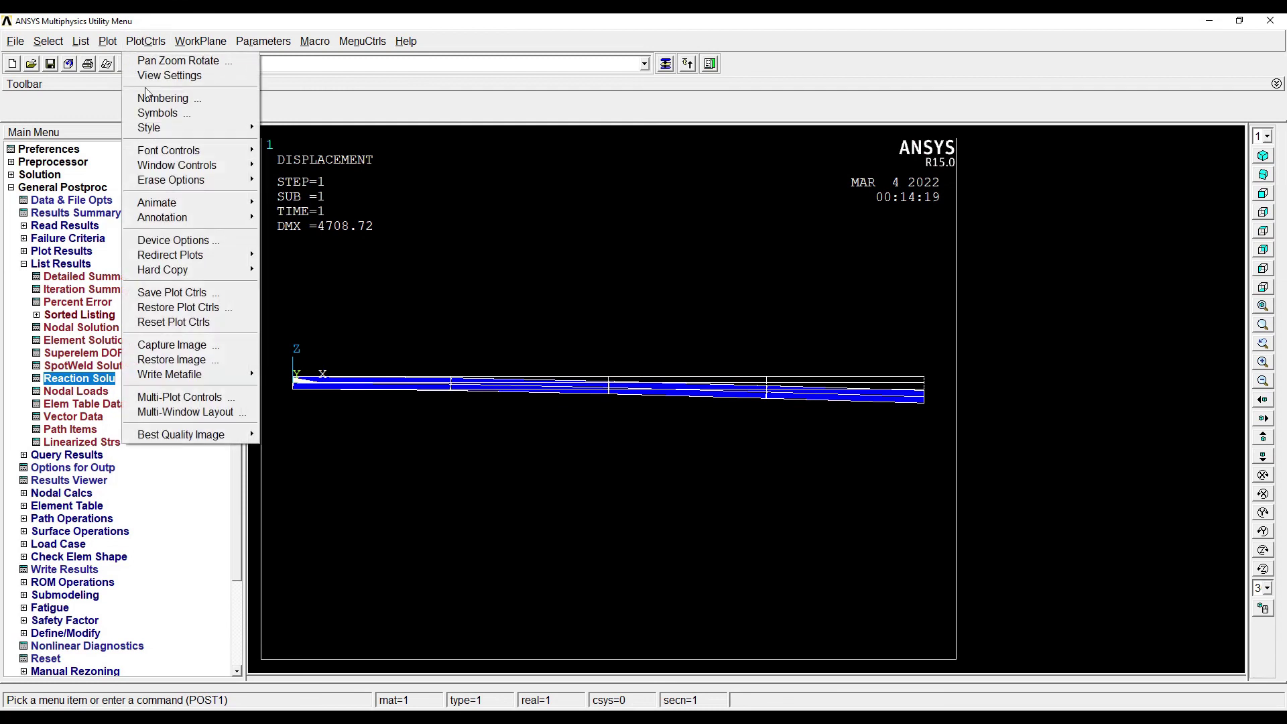
pyautogui.moveTo(195, 211)
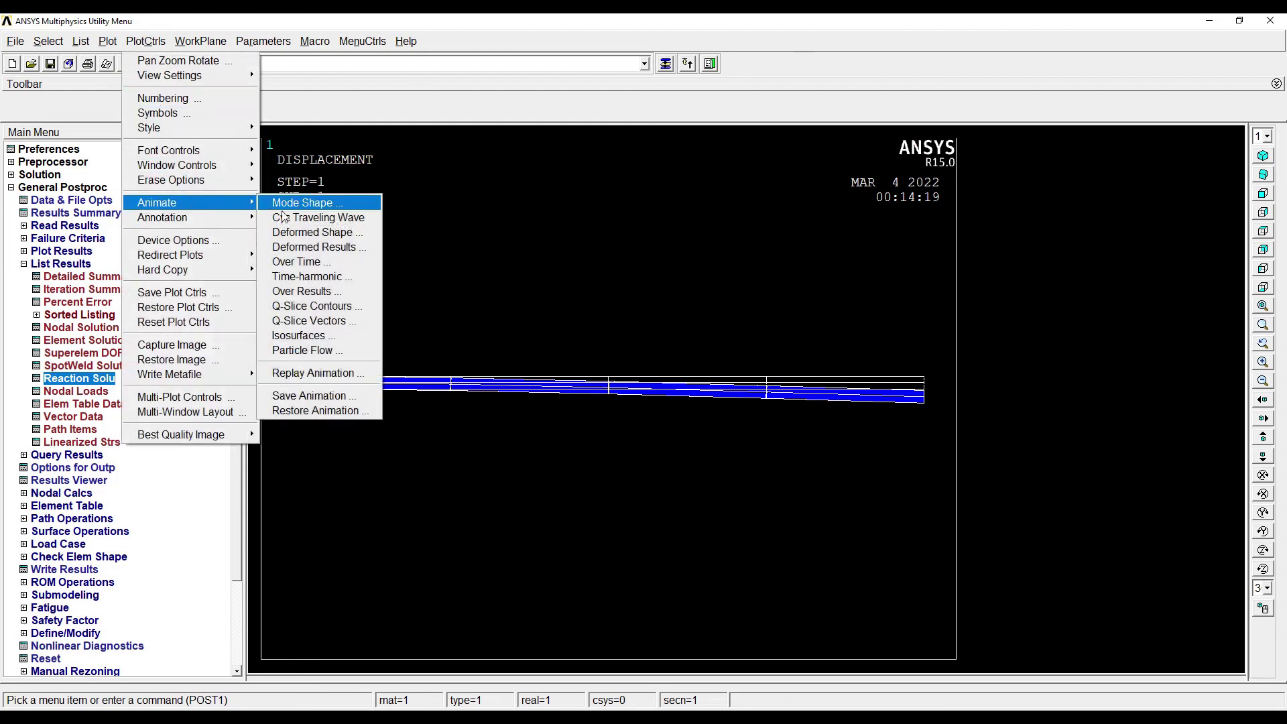
pyautogui.click(356, 395)
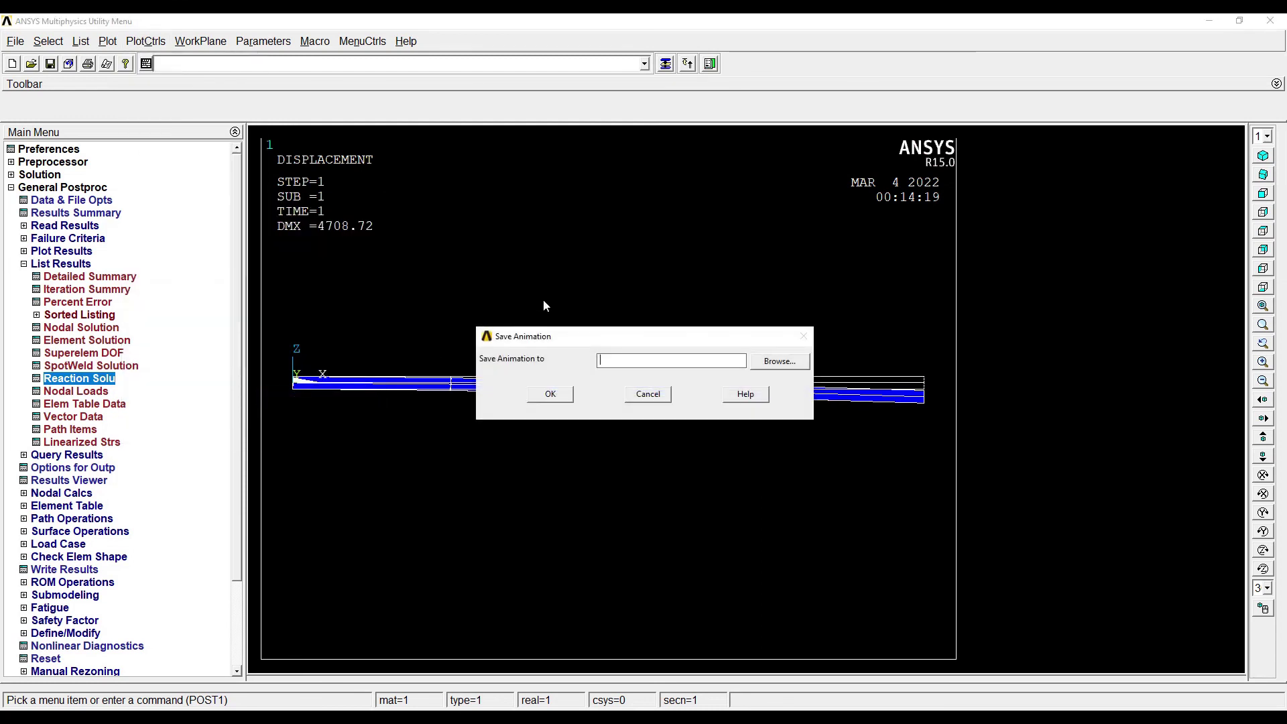
pyautogui.click(657, 397)
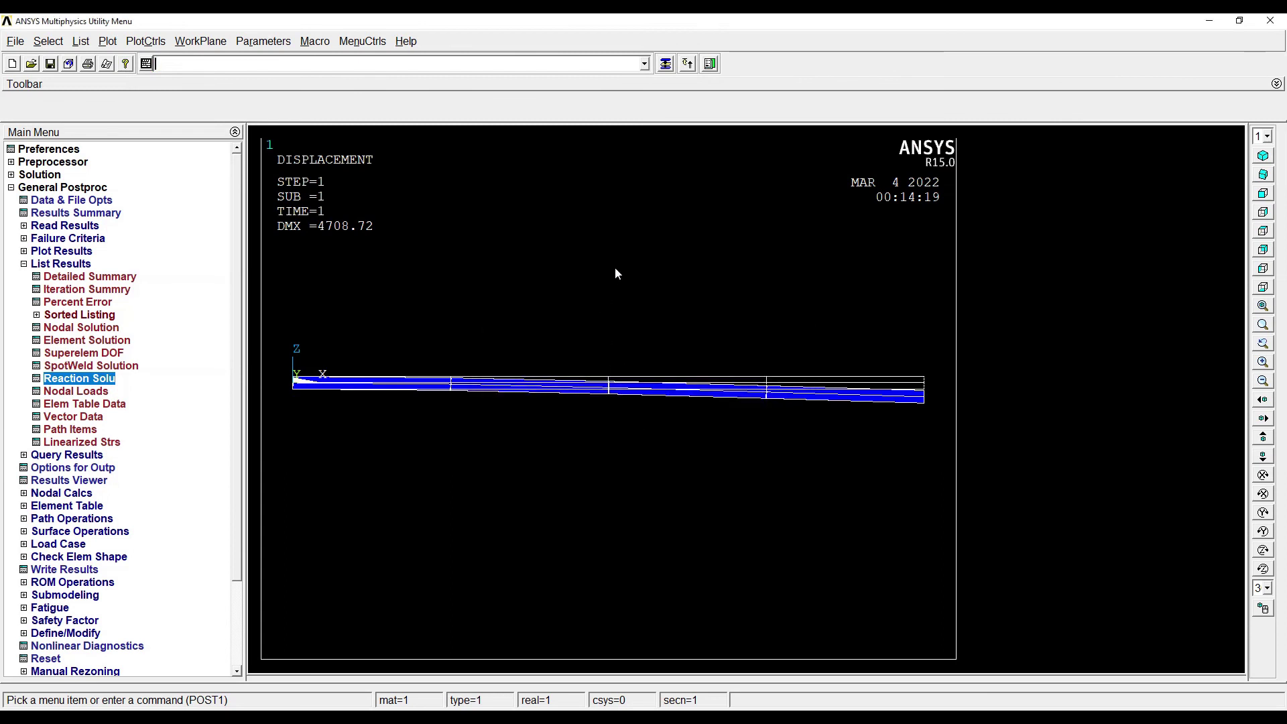